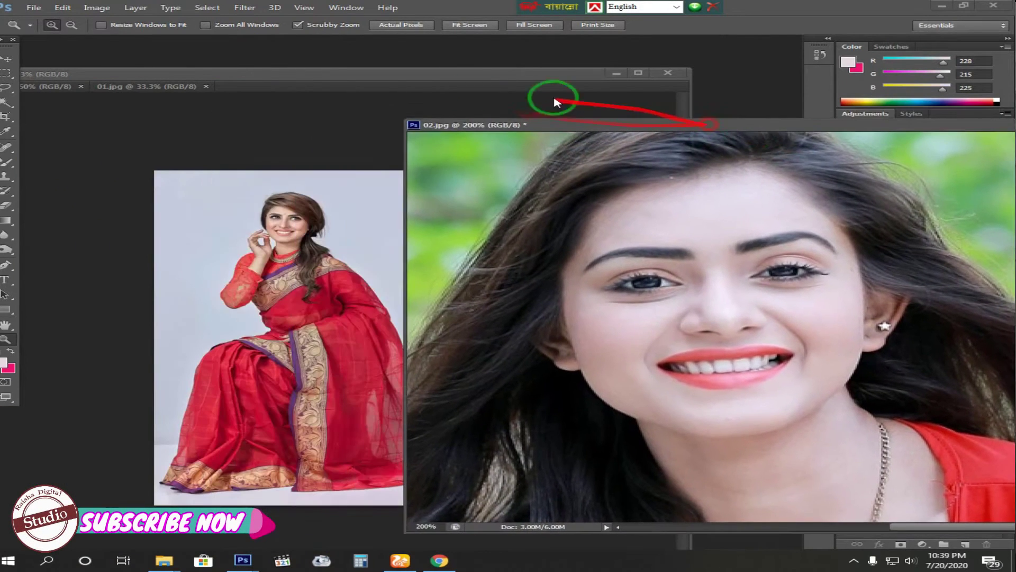
Examine the finished face swap in 01.jpg alongside the 02.jpg source portrait
{"action": "left_click_drag", "start_coordinate": [136, 88], "coordinate": [158, 73]}
{"action": "left_click_drag", "start_coordinate": [211, 129], "coordinate": [301, 255]}
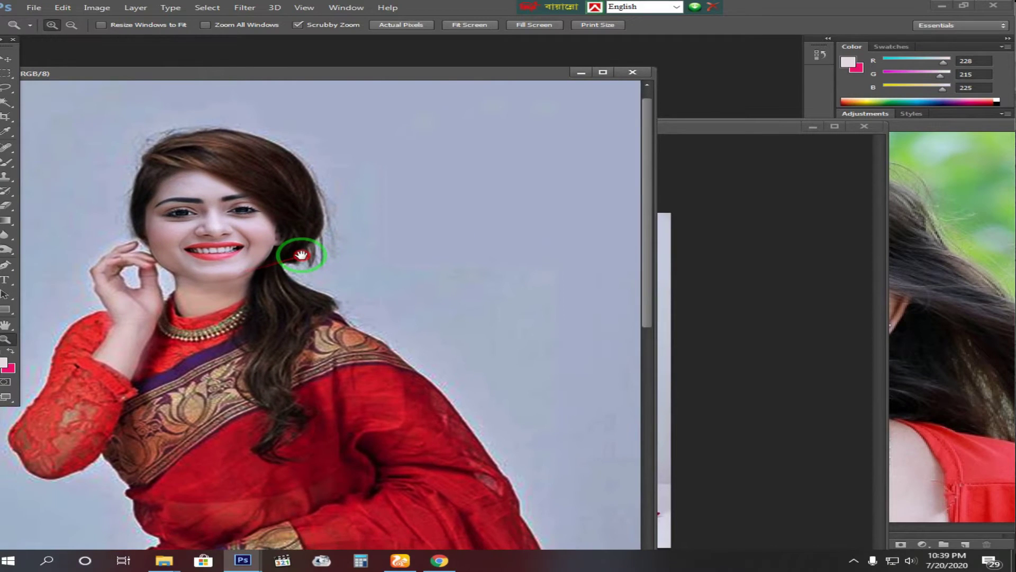
{"action": "left_click", "coordinate": [751, 192]}
{"action": "left_click", "coordinate": [530, 265]}
{"action": "left_click", "coordinate": [529, 265]}
{"action": "left_click_drag", "start_coordinate": [531, 125], "coordinate": [708, 103]}
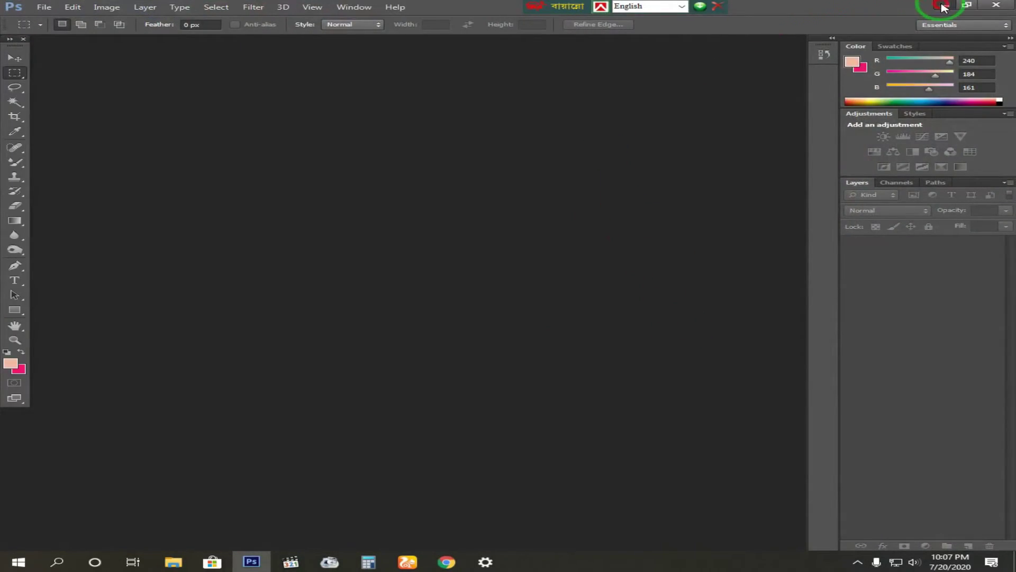
Open New folder on the desktop and view pictures 01 to 04 in the photo viewer
{"action": "left_click", "coordinate": [944, 5]}
{"action": "left_click", "coordinate": [252, 561]}
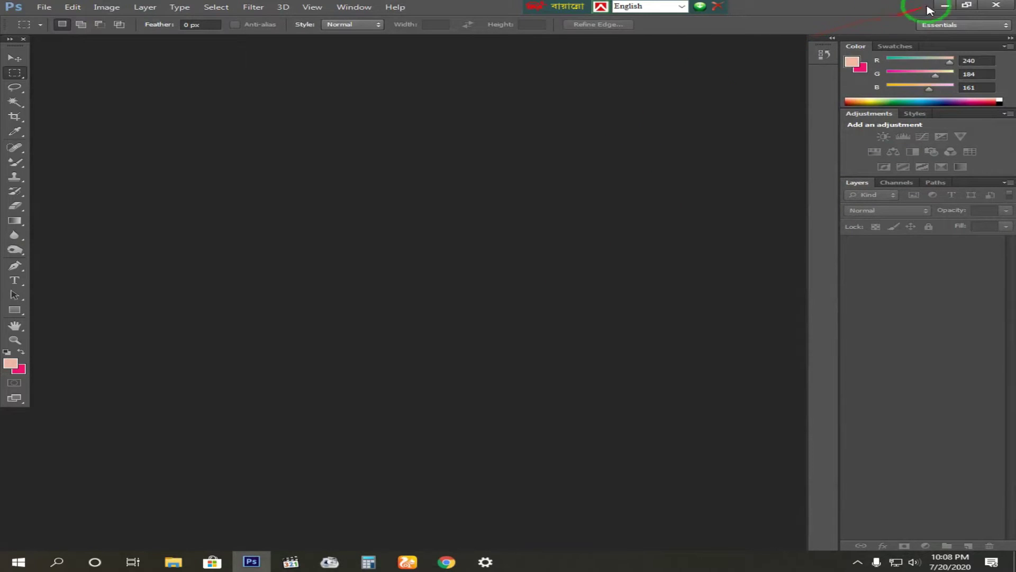
{"action": "left_click", "coordinate": [945, 5]}
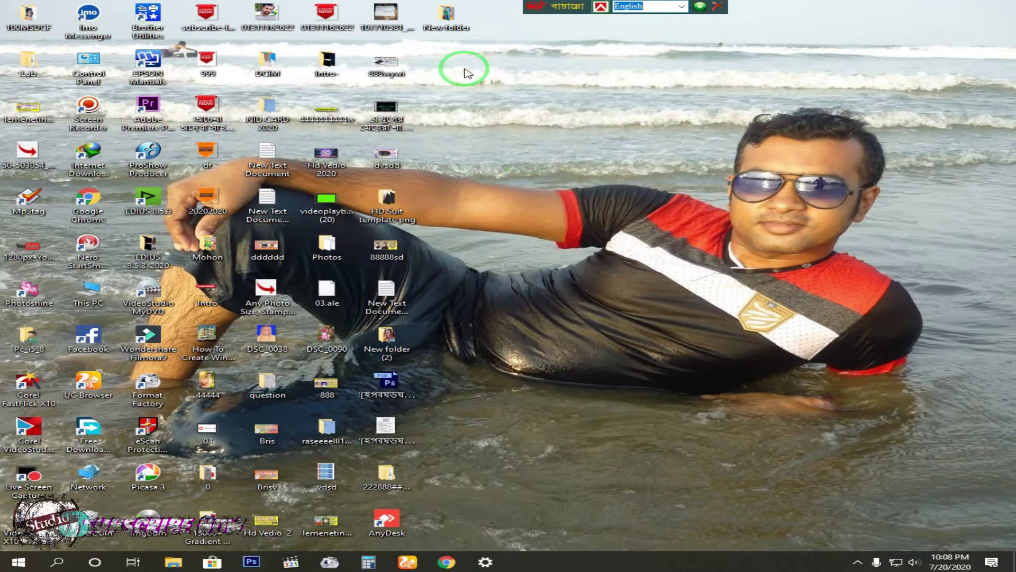
{"action": "double_click", "coordinate": [447, 16]}
{"action": "double_click", "coordinate": [386, 153]}
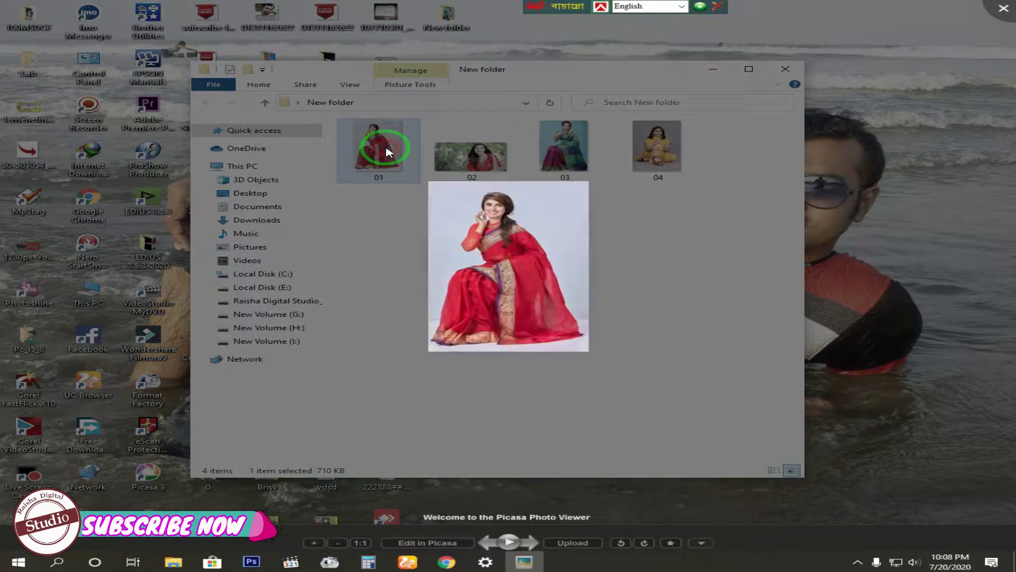
{"action": "left_click", "coordinate": [531, 542]}
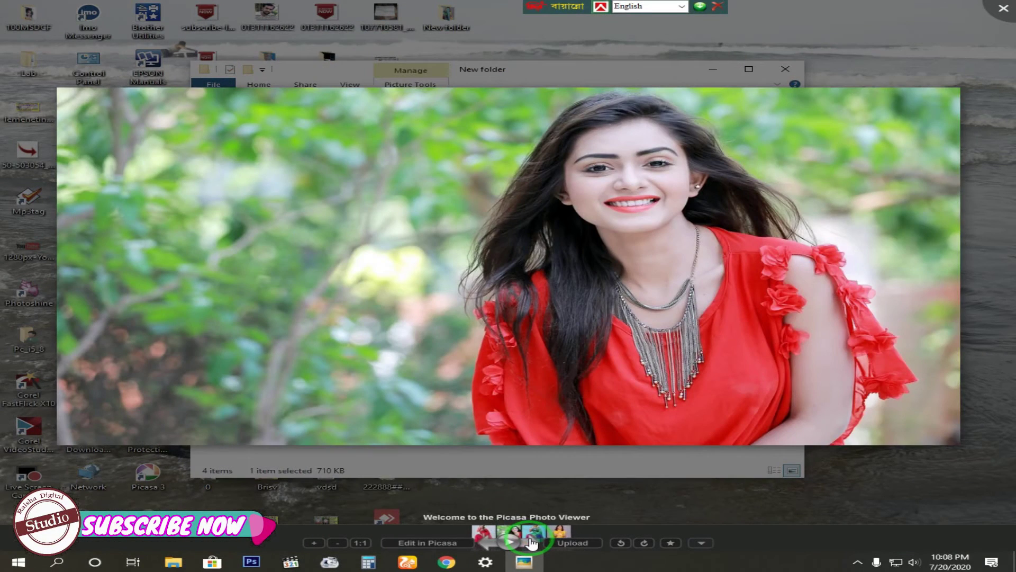
{"action": "left_click", "coordinate": [531, 542]}
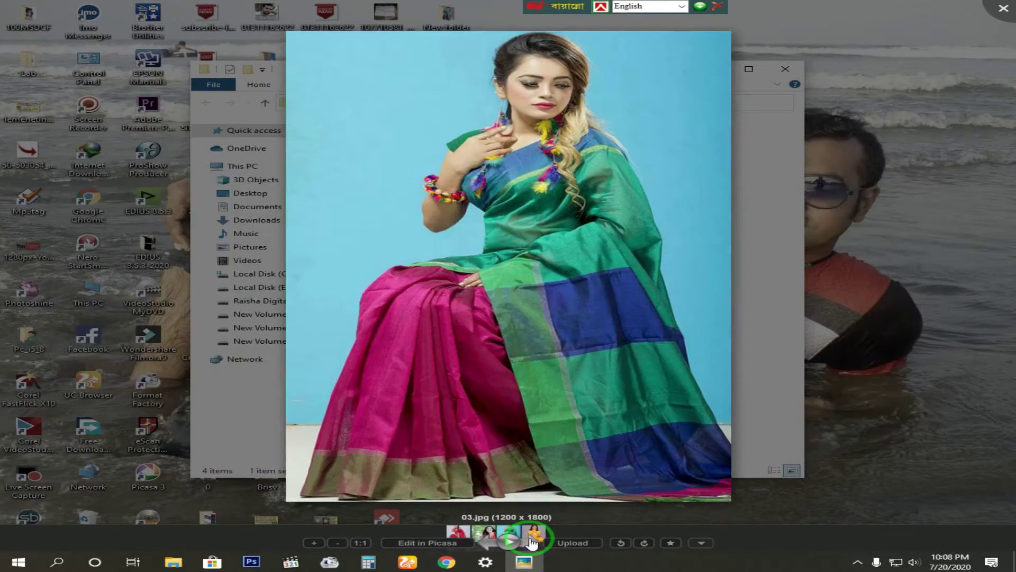
{"action": "left_click", "coordinate": [531, 542]}
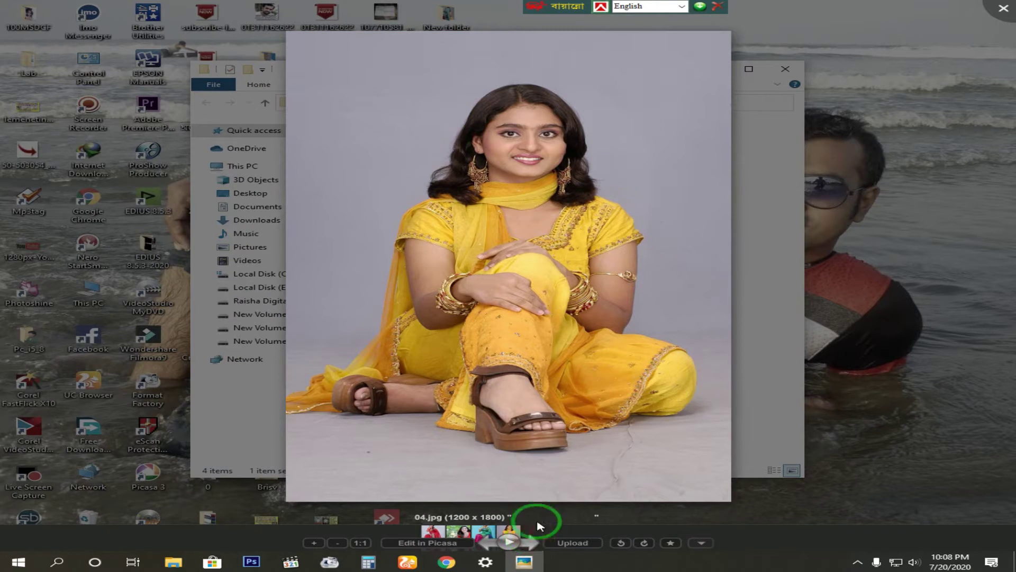
{"action": "left_click", "coordinate": [1002, 9]}
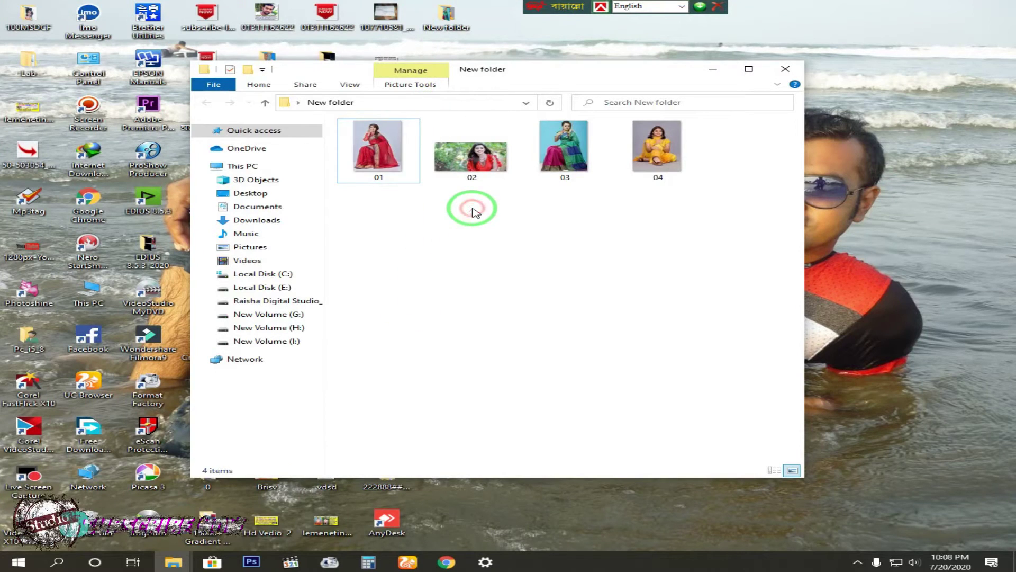
Open picture 01 from New folder in Photoshop and float it in its own document window
{"action": "left_click", "coordinate": [378, 147]}
{"action": "left_click_drag", "start_coordinate": [378, 148], "coordinate": [307, 291]}
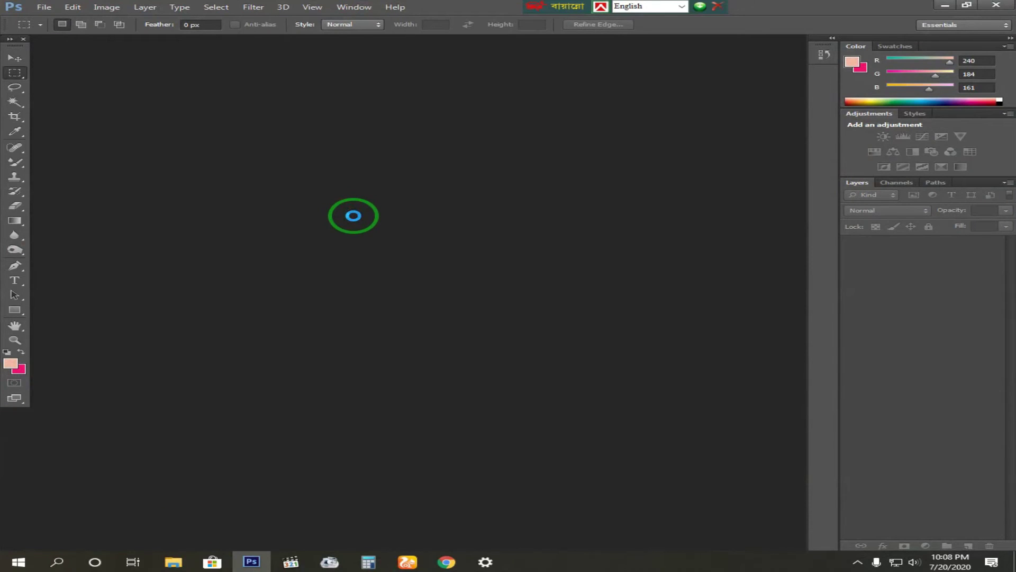
{"action": "key", "text": "z"}
{"action": "left_click", "coordinate": [368, 206]}
{"action": "double_click", "coordinate": [377, 206]}
{"action": "left_click", "coordinate": [382, 204]}
{"action": "left_click", "coordinate": [382, 204], "text": "alt"}
{"action": "left_click", "coordinate": [375, 205], "text": "alt"}
{"action": "left_click_drag", "start_coordinate": [74, 40], "coordinate": [84, 84]}
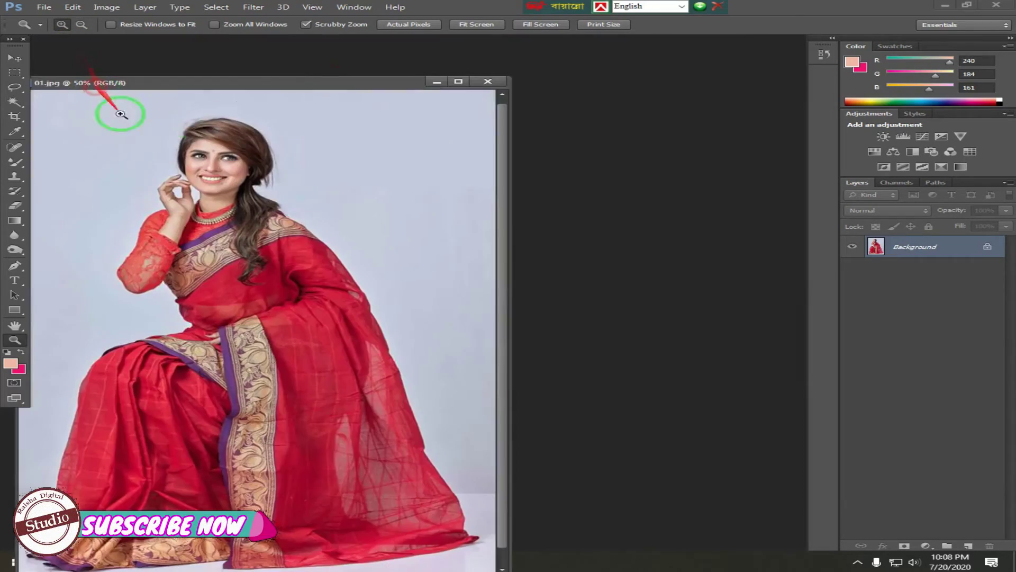
Open picture 02 in Photoshop as a second floating document window
{"action": "left_click", "coordinate": [902, 5]}
{"action": "left_click_drag", "start_coordinate": [455, 164], "coordinate": [704, 201]}
{"action": "left_click_drag", "start_coordinate": [80, 38], "coordinate": [239, 133]}
{"action": "left_click_drag", "start_coordinate": [494, 249], "coordinate": [499, 316]}
{"action": "key", "text": "ctrl+minus"}
{"action": "key", "text": "ctrl+minus"}
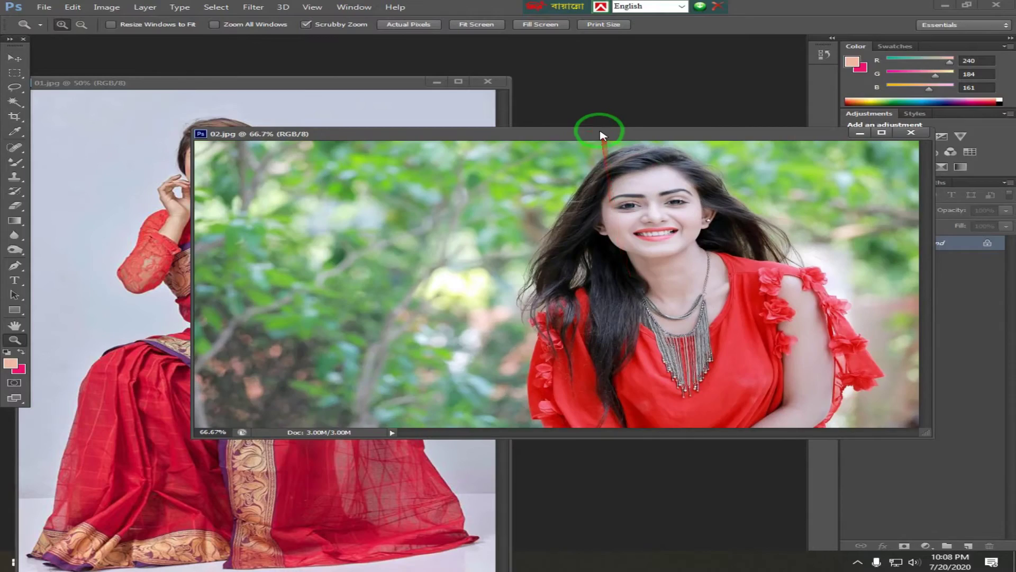
{"action": "left_click_drag", "start_coordinate": [597, 135], "coordinate": [659, 132]}
Inspect the portraits in 02.jpg and 01.jpg one after the other in maximized windows
{"action": "double_click", "coordinate": [730, 129]}
{"action": "left_click", "coordinate": [567, 177]}
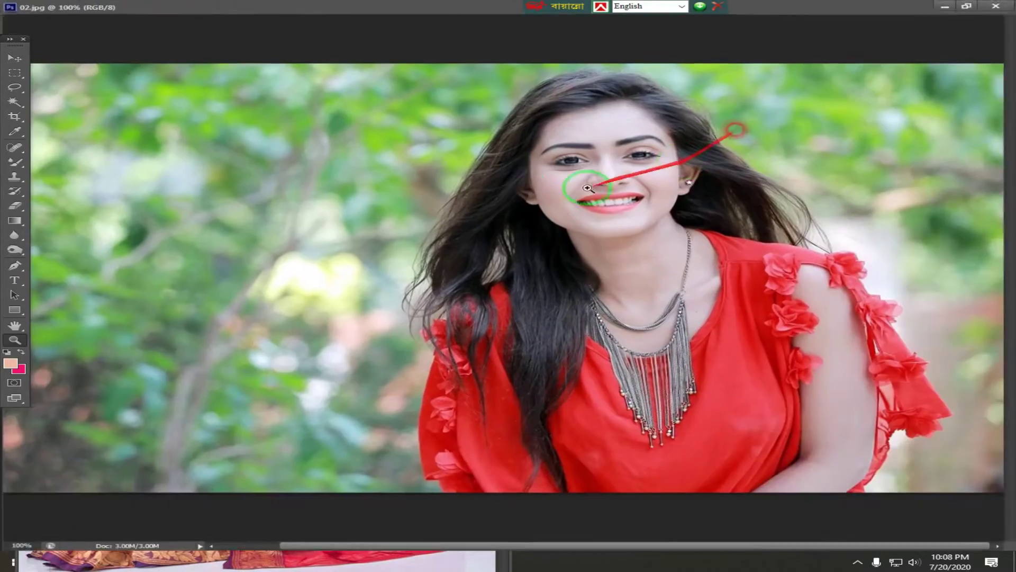
{"action": "left_click", "coordinate": [544, 181]}
{"action": "left_click", "coordinate": [773, 246], "text": "alt"}
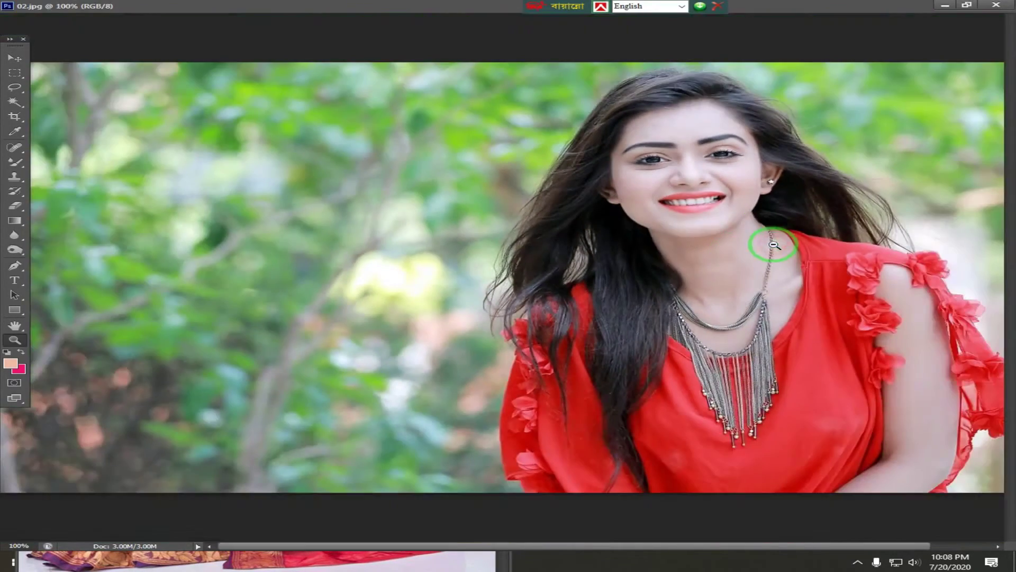
{"action": "left_click", "coordinate": [967, 4]}
{"action": "left_click", "coordinate": [326, 83]}
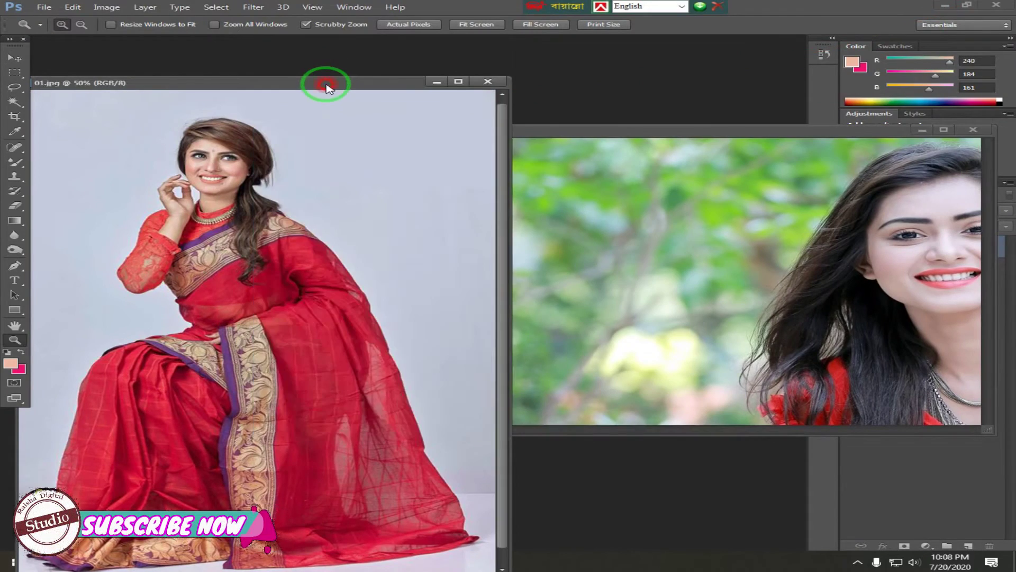
{"action": "double_click", "coordinate": [369, 84]}
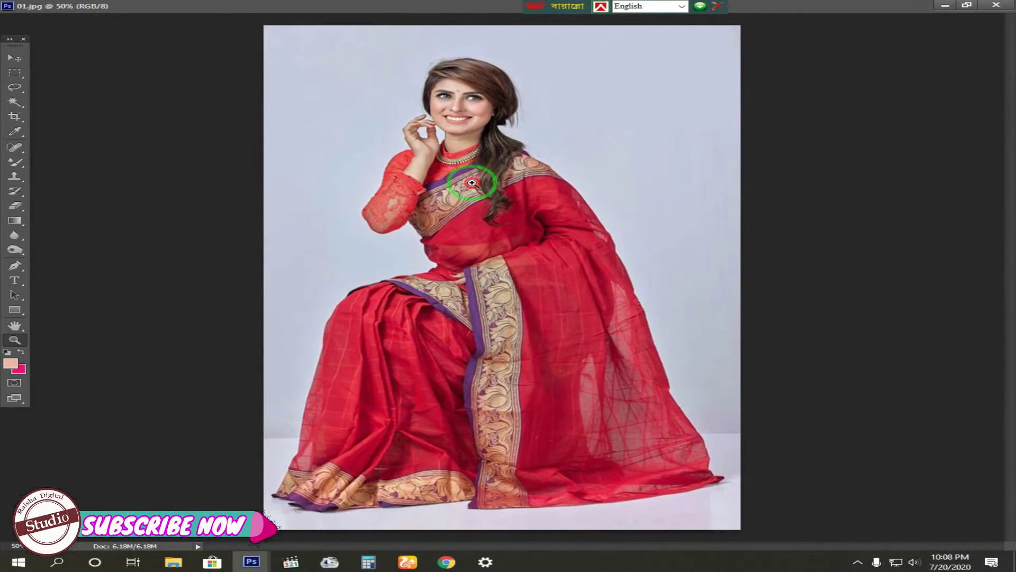
{"action": "left_click", "coordinate": [471, 182]}
{"action": "left_click", "coordinate": [465, 193]}
{"action": "left_click", "coordinate": [377, 200], "text": "alt"}
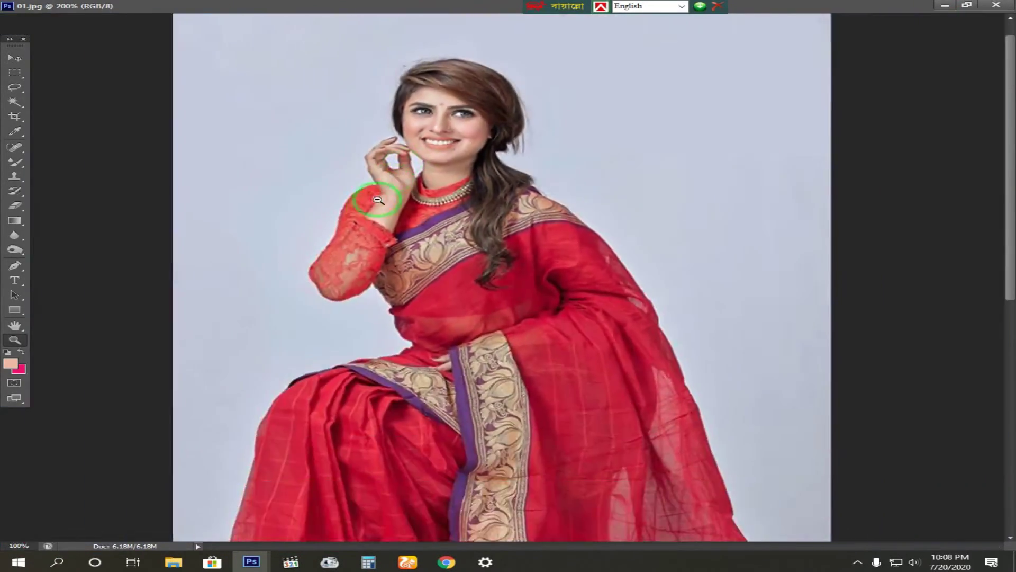
{"action": "left_click", "coordinate": [378, 201], "text": "alt"}
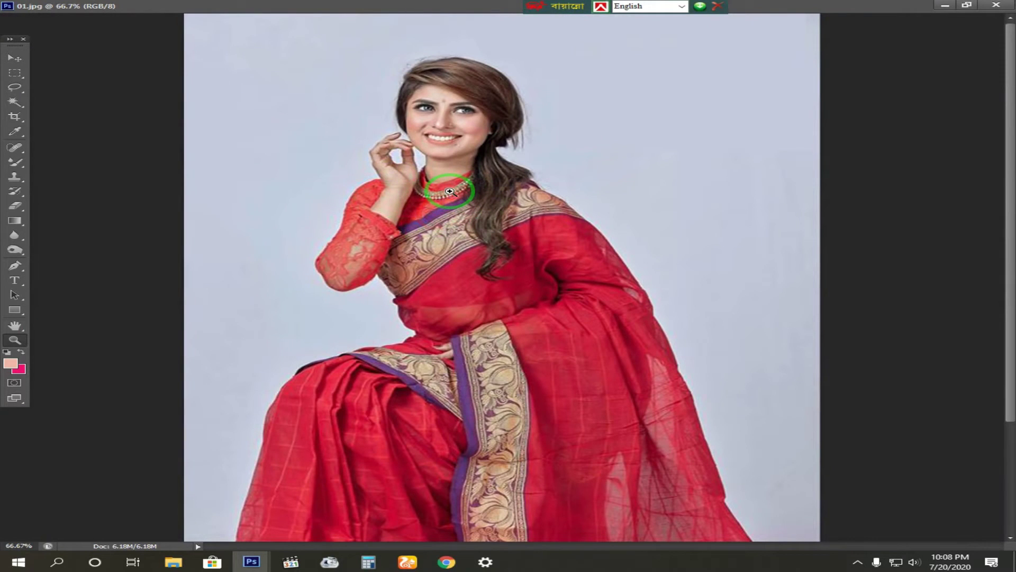
{"action": "left_click", "coordinate": [967, 8]}
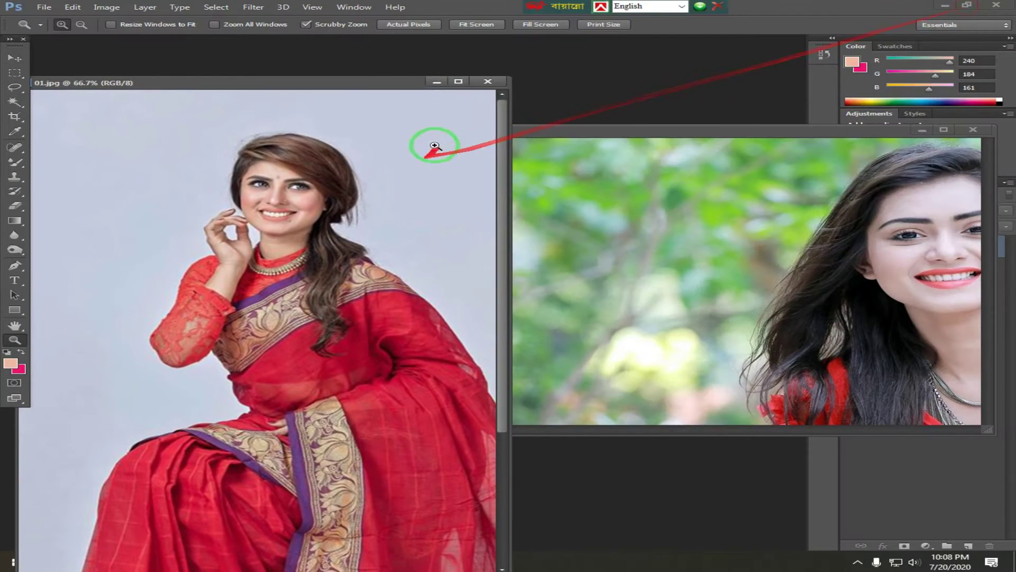
Place the 02.jpg window in front of 01.jpg and enlarge it so the whole upper body shows
{"action": "left_click_drag", "start_coordinate": [363, 86], "coordinate": [418, 57]}
{"action": "left_click_drag", "start_coordinate": [745, 136], "coordinate": [545, 109]}
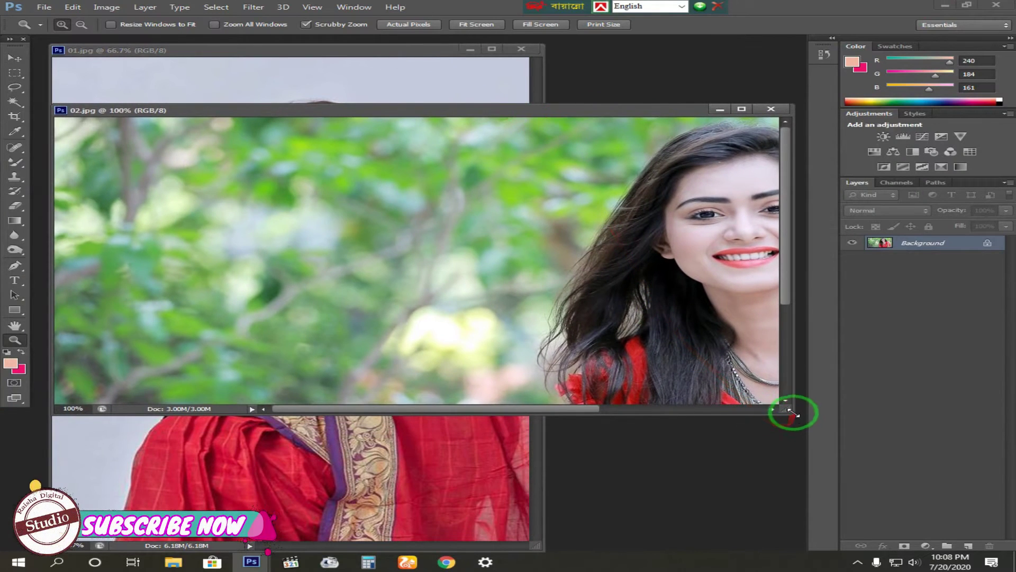
{"action": "left_click_drag", "start_coordinate": [792, 412], "coordinate": [826, 513]}
{"action": "left_click_drag", "start_coordinate": [562, 250], "coordinate": [346, 257]}
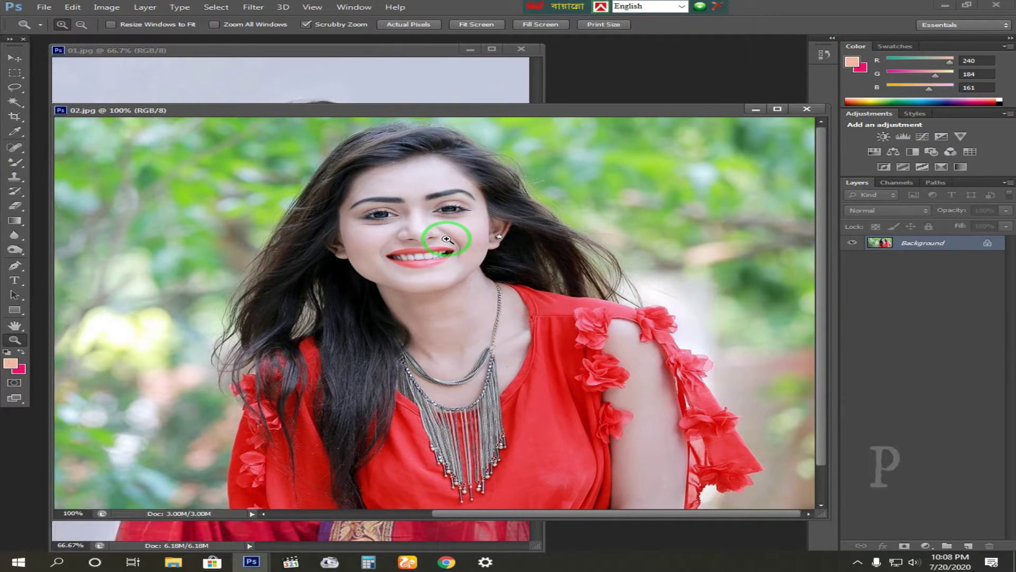
Start a Pen tool path around the woman's face in 02.jpg, tracing from the temple around the ear down to the jaw
{"action": "key", "text": "p"}
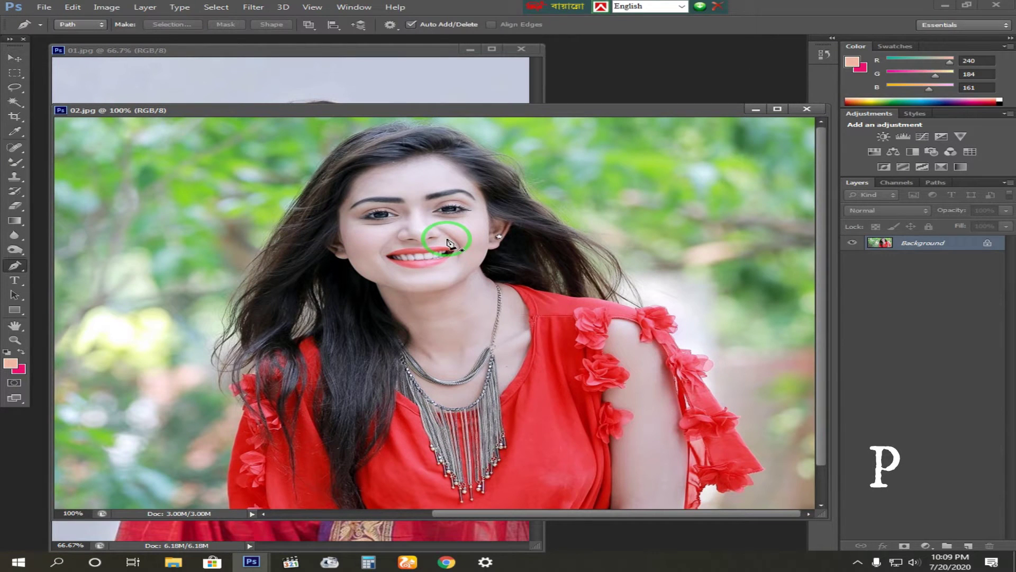
{"action": "right_click", "coordinate": [14, 270]}
{"action": "left_click", "coordinate": [63, 264]}
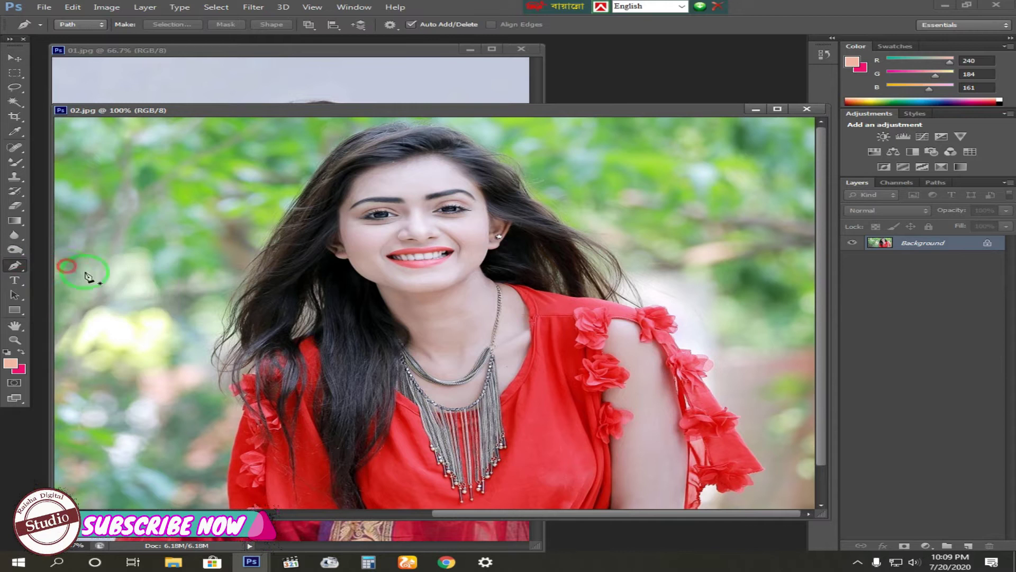
{"action": "key", "text": "z"}
{"action": "left_click", "coordinate": [477, 228]}
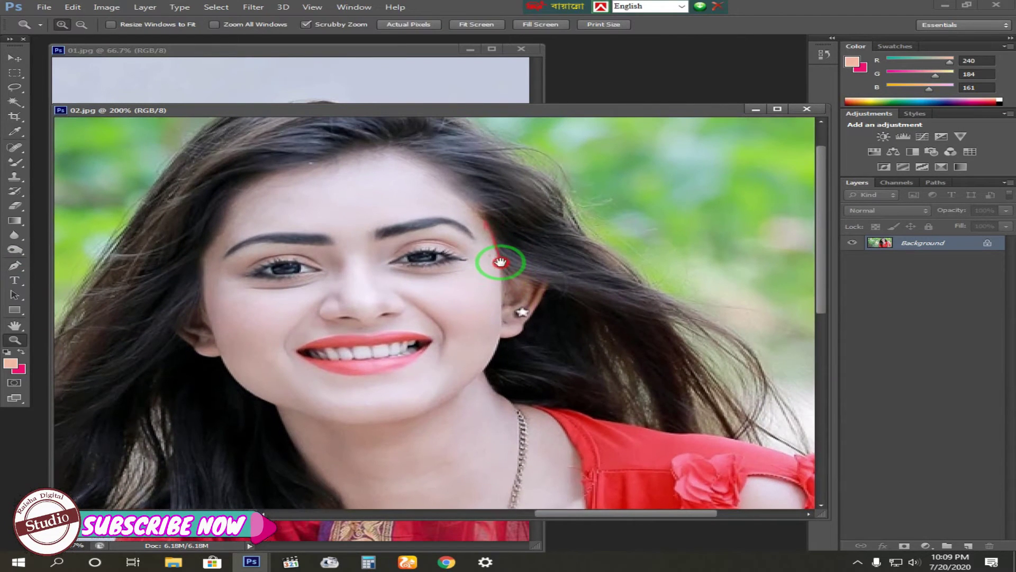
{"action": "key", "text": "p"}
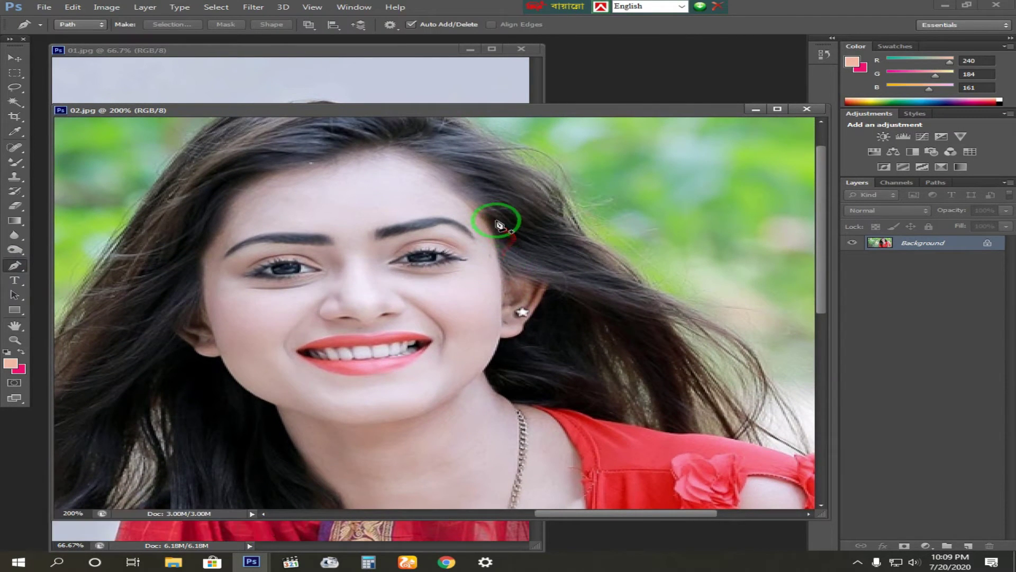
{"action": "left_click", "coordinate": [496, 209]}
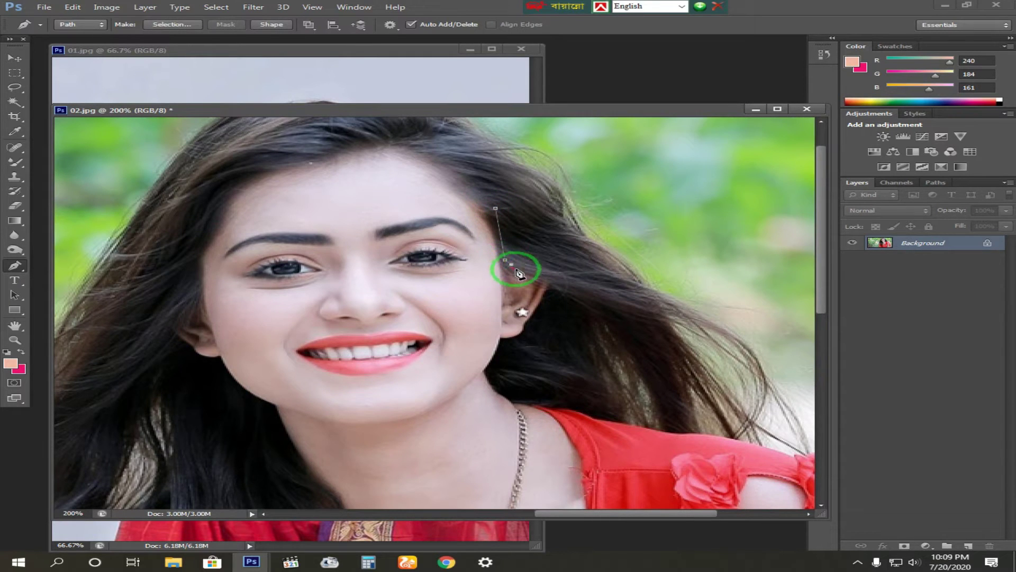
{"action": "left_click", "coordinate": [533, 313]}
{"action": "left_click", "coordinate": [518, 332]}
{"action": "left_click", "coordinate": [505, 344]}
{"action": "left_click", "coordinate": [495, 358]}
{"action": "left_click", "coordinate": [472, 391]}
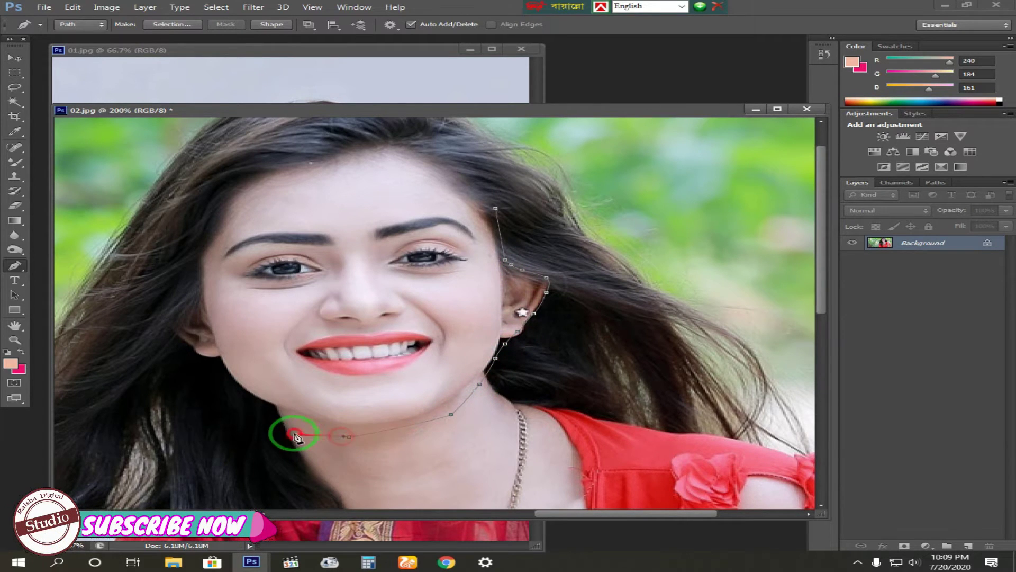
Continue the path up the other cheek and along the hairline, closing it at the starting point on the temple
{"action": "left_click", "coordinate": [183, 320]}
{"action": "left_click", "coordinate": [182, 244]}
{"action": "left_click", "coordinate": [204, 200]}
{"action": "left_click", "coordinate": [217, 190]}
{"action": "left_click", "coordinate": [238, 180]}
{"action": "left_click", "coordinate": [254, 173]}
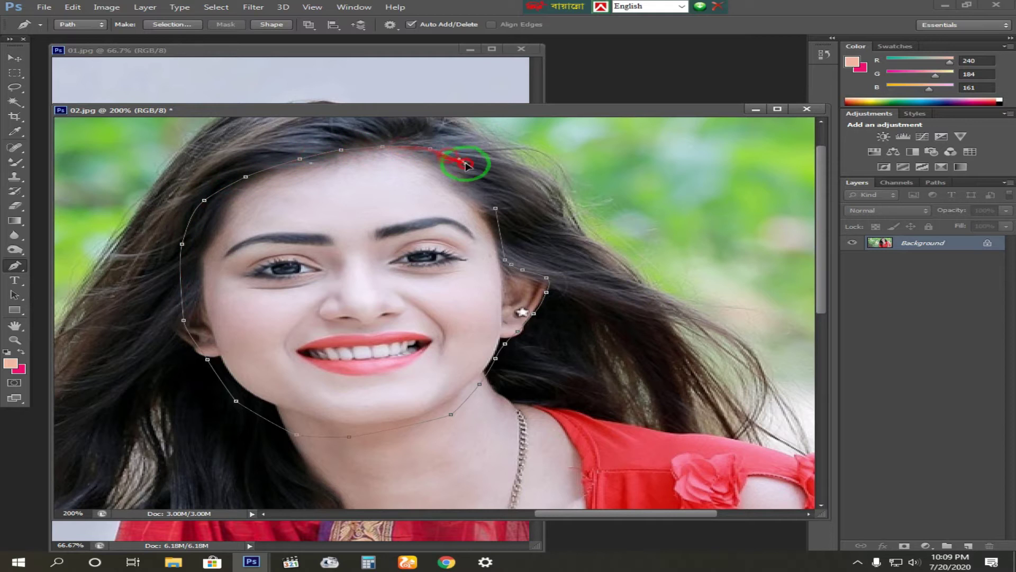
{"action": "left_click", "coordinate": [498, 209]}
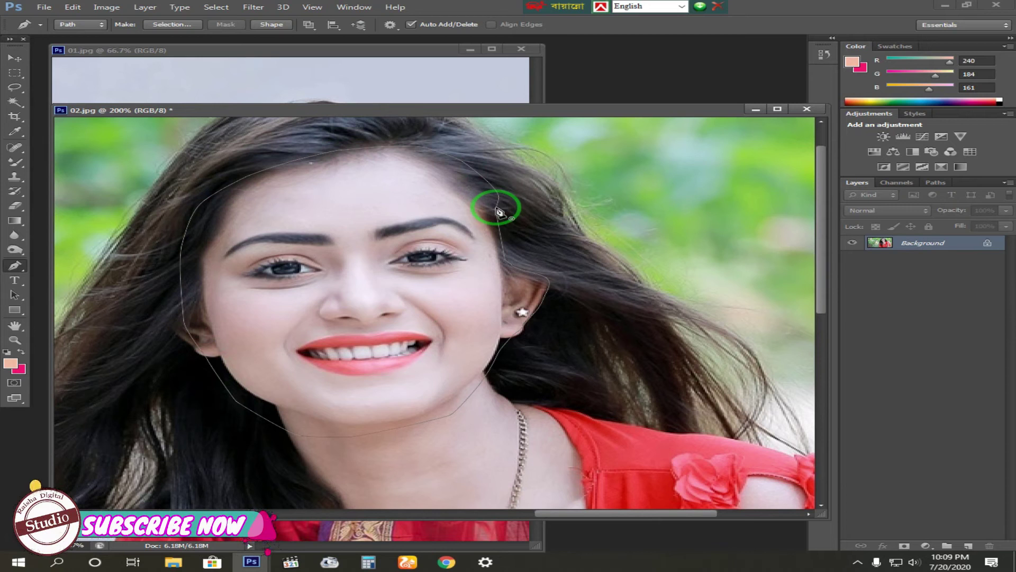
Turn the face path into a new anti-aliased selection with a 6-pixel feather radius
{"action": "right_click", "coordinate": [342, 206]}
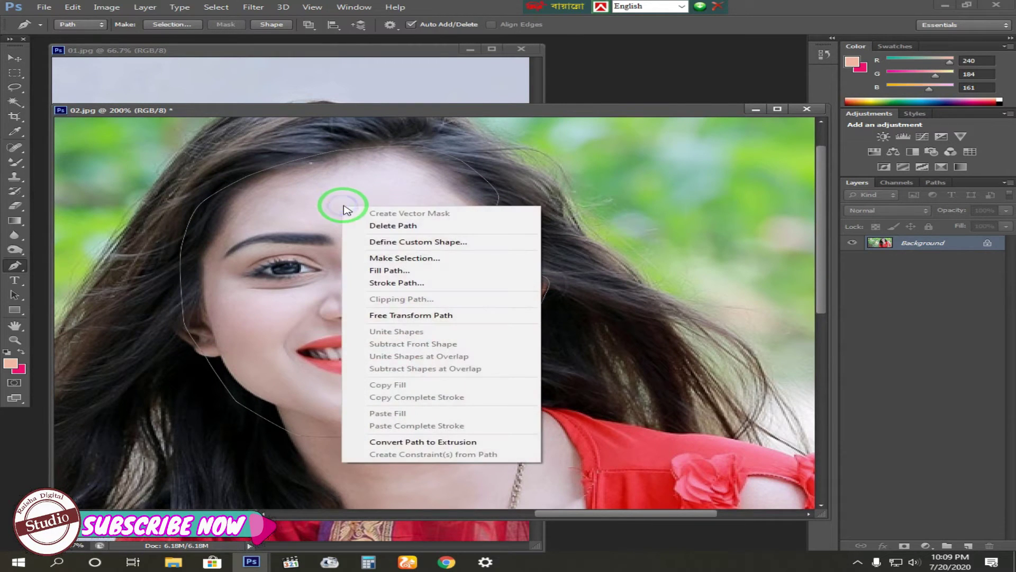
{"action": "left_click", "coordinate": [408, 259]}
{"action": "left_click_drag", "start_coordinate": [538, 142], "coordinate": [642, 184]}
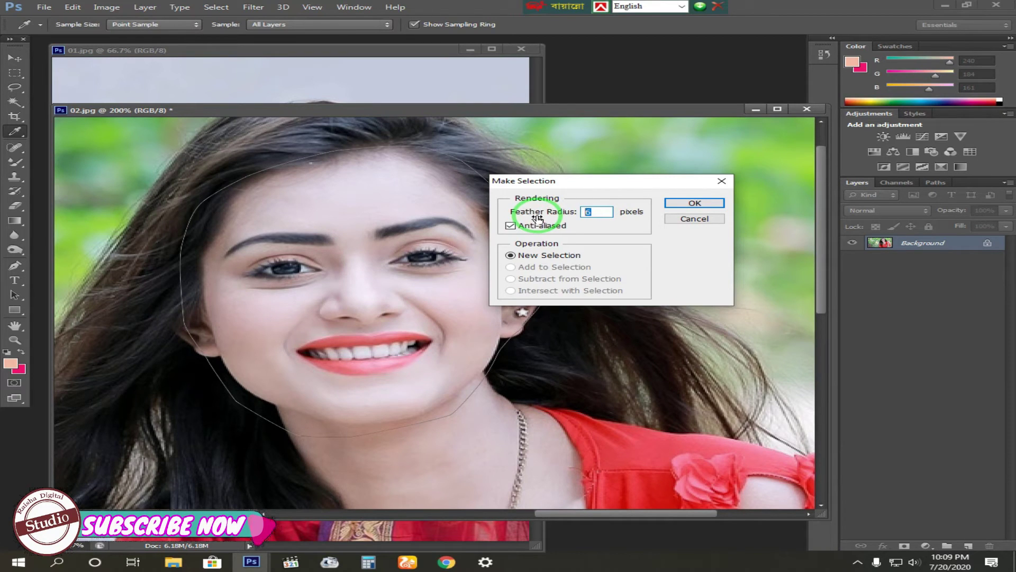
{"action": "left_click", "coordinate": [691, 208]}
{"action": "key", "text": "p"}
Copy the selected face and paste it as a new layer in 02.jpg, with 01.jpg's portrait uncovered behind it
{"action": "left_click_drag", "start_coordinate": [488, 110], "coordinate": [582, 104]}
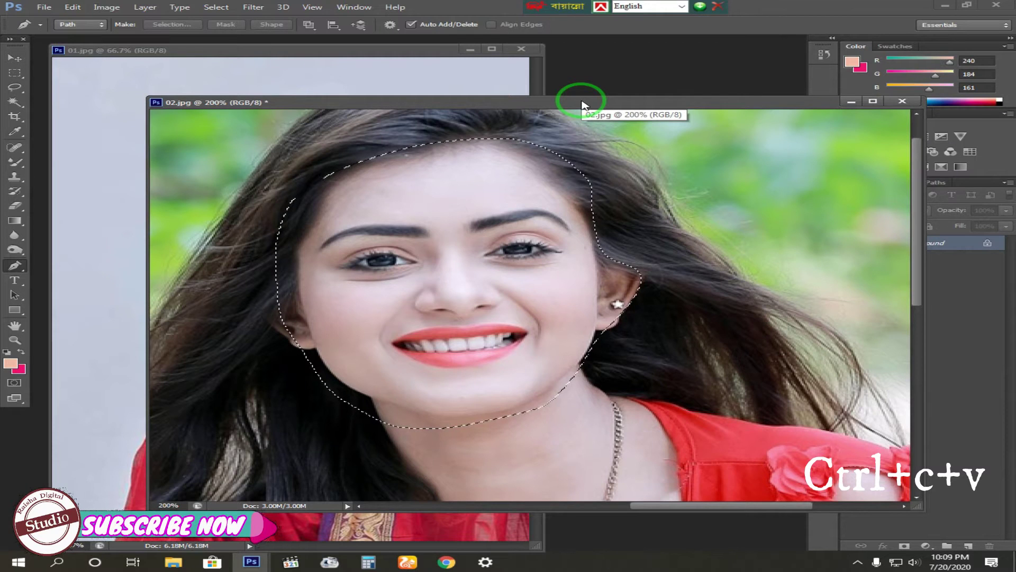
{"action": "key", "text": "ctrl+c"}
{"action": "key", "text": "ctrl+v"}
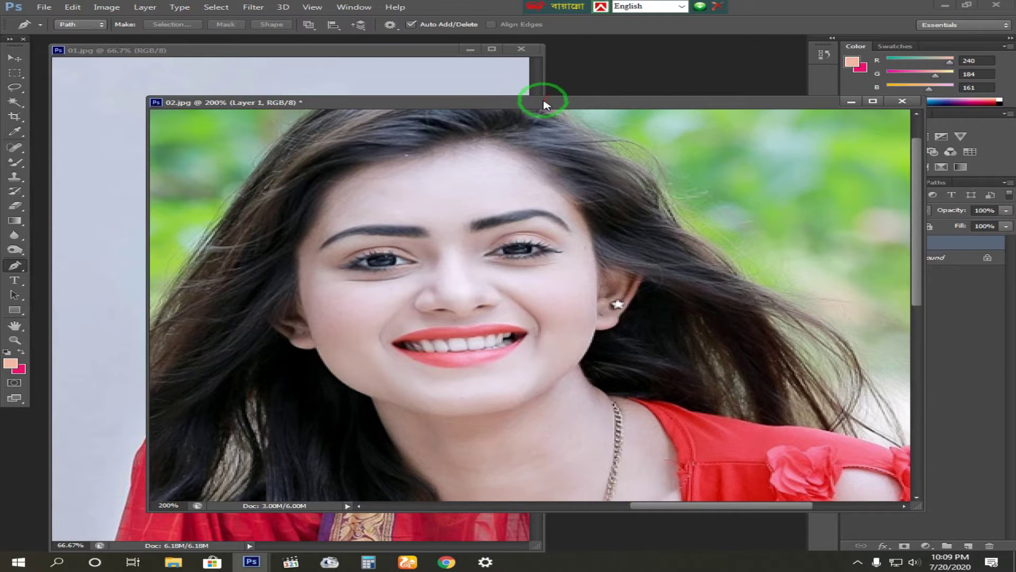
{"action": "left_click_drag", "start_coordinate": [545, 102], "coordinate": [735, 124]}
{"action": "left_click", "coordinate": [647, 193]}
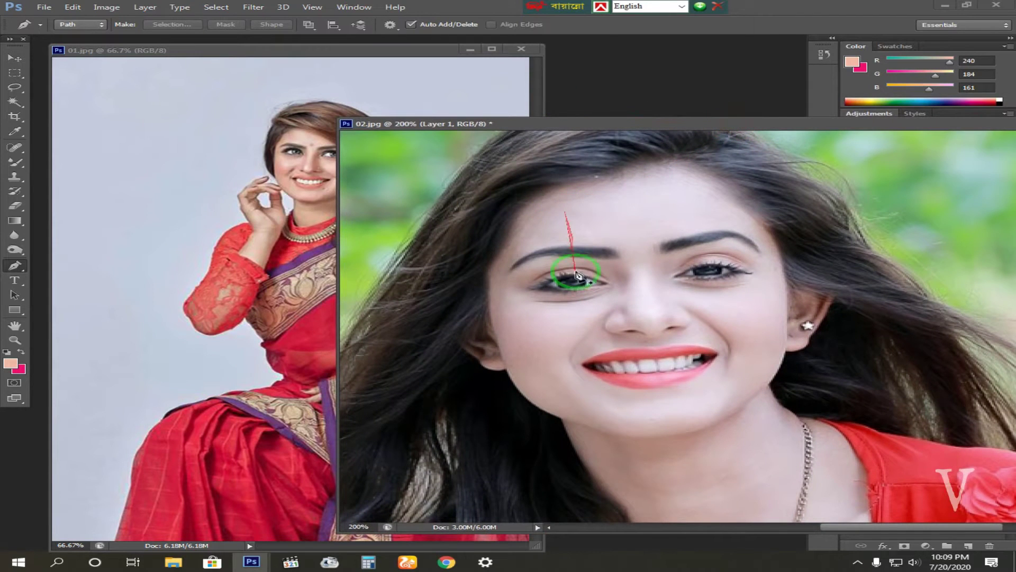
Bring the pasted face layer from 02.jpg into 01.jpg over the woman's head and clear the 02.jpg window away
{"action": "key", "text": "v"}
{"action": "left_click", "coordinate": [655, 216]}
{"action": "left_click_drag", "start_coordinate": [677, 201], "coordinate": [326, 117]}
{"action": "left_click_drag", "start_coordinate": [883, 119], "coordinate": [549, 152]}
{"action": "left_click", "coordinate": [691, 140]}
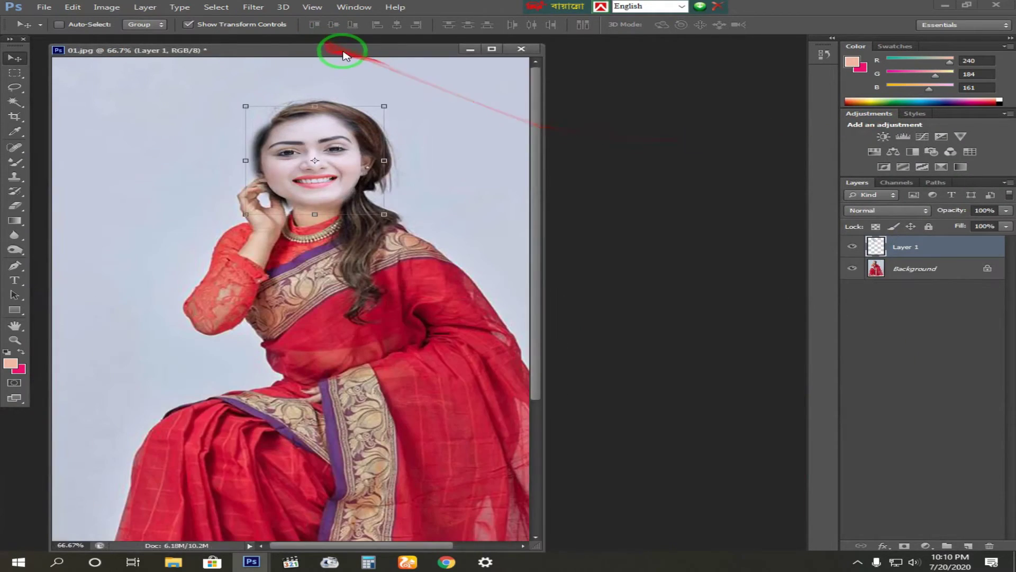
Select the pasted face layer, Layer 1, in 01.jpg and nudge it slightly over the woman's face
{"action": "double_click", "coordinate": [340, 46]}
{"action": "left_click", "coordinate": [967, 4]}
{"action": "key", "text": "z"}
{"action": "left_click", "coordinate": [366, 167]}
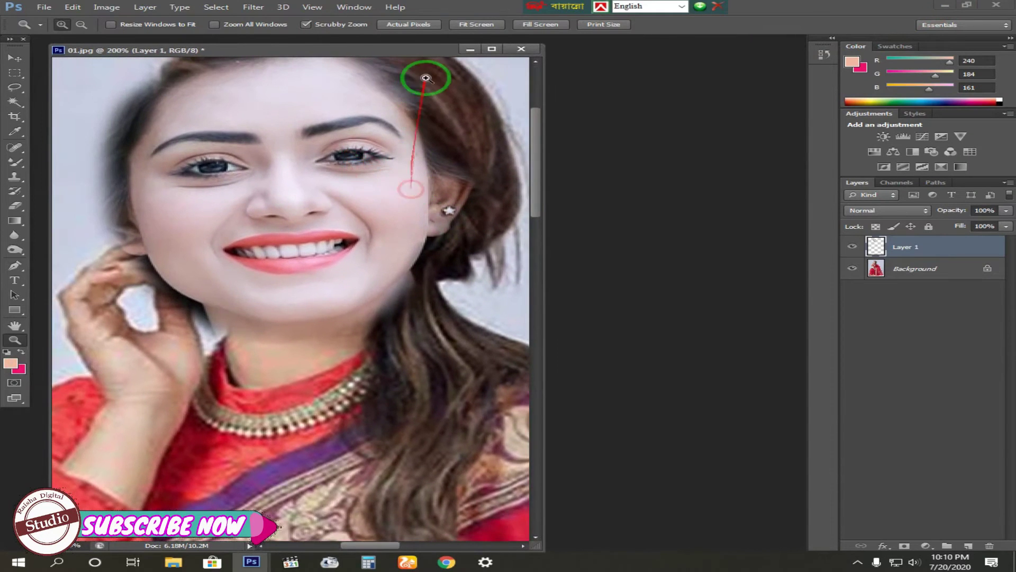
{"action": "left_click_drag", "start_coordinate": [420, 50], "coordinate": [509, 34]}
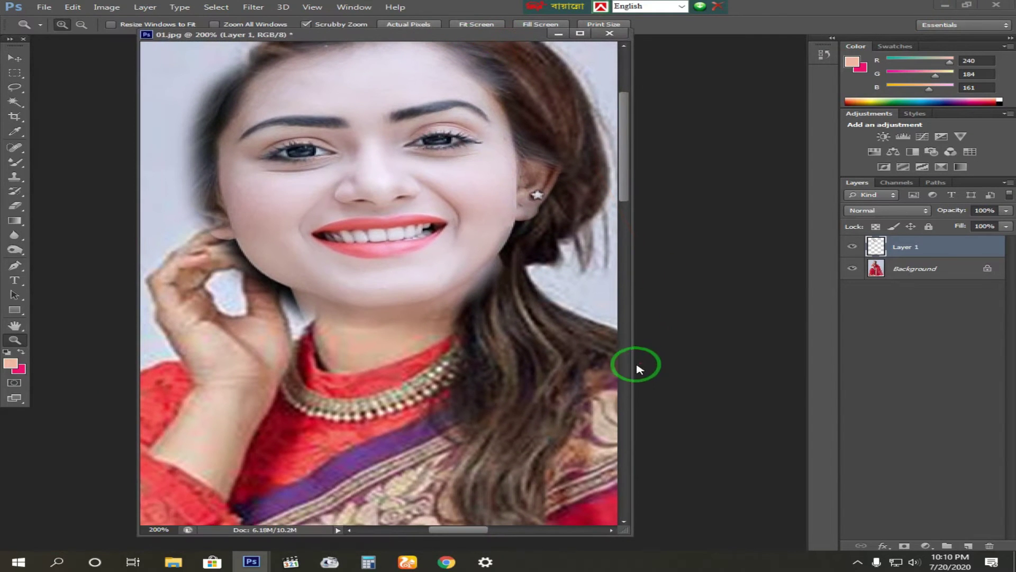
{"action": "left_click_drag", "start_coordinate": [634, 374], "coordinate": [704, 374]}
{"action": "left_click_drag", "start_coordinate": [511, 199], "coordinate": [516, 274]}
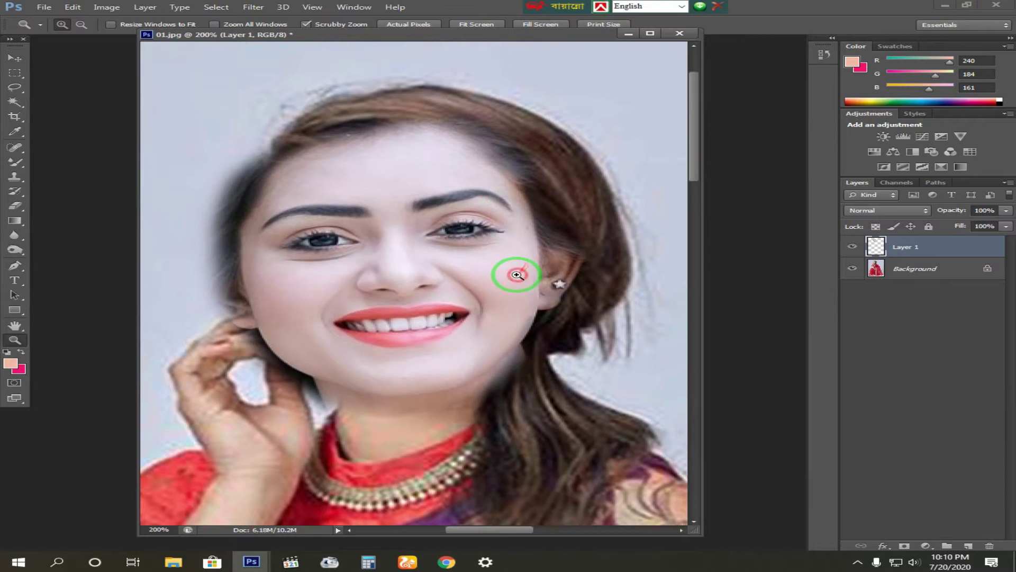
{"action": "key", "text": "v"}
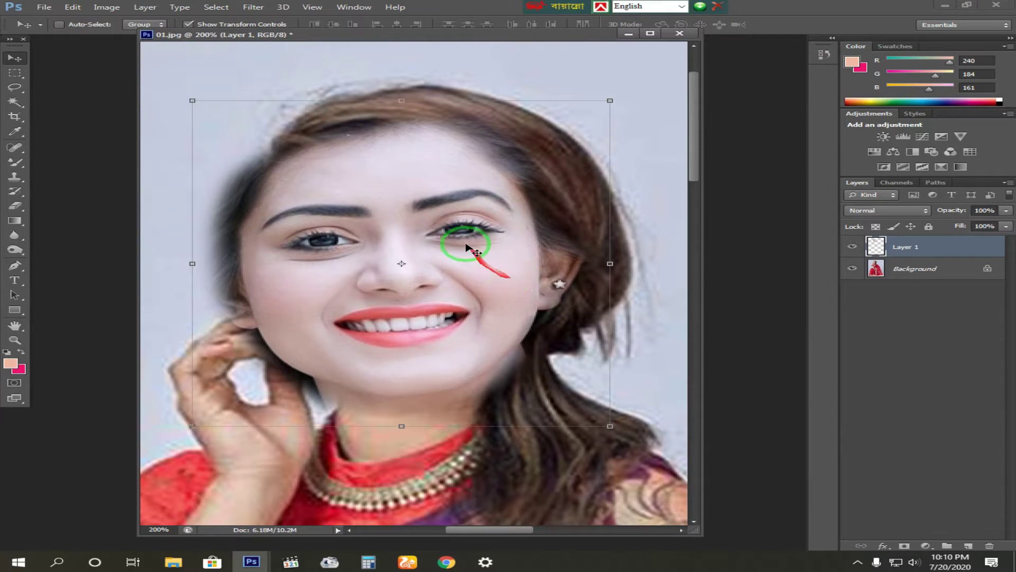
{"action": "right_click", "coordinate": [418, 195]}
{"action": "left_click", "coordinate": [424, 196]}
{"action": "mouse_move", "coordinate": [423, 194]}
{"action": "left_mouse_down"}
{"action": "mouse_move", "coordinate": [431, 182]}
{"action": "mouse_move", "coordinate": [456, 197]}
{"action": "mouse_move", "coordinate": [405, 207]}
{"action": "mouse_move", "coordinate": [424, 193]}
{"action": "left_mouse_up"}
{"action": "right_click", "coordinate": [405, 206]}
{"action": "left_click", "coordinate": [409, 208]}
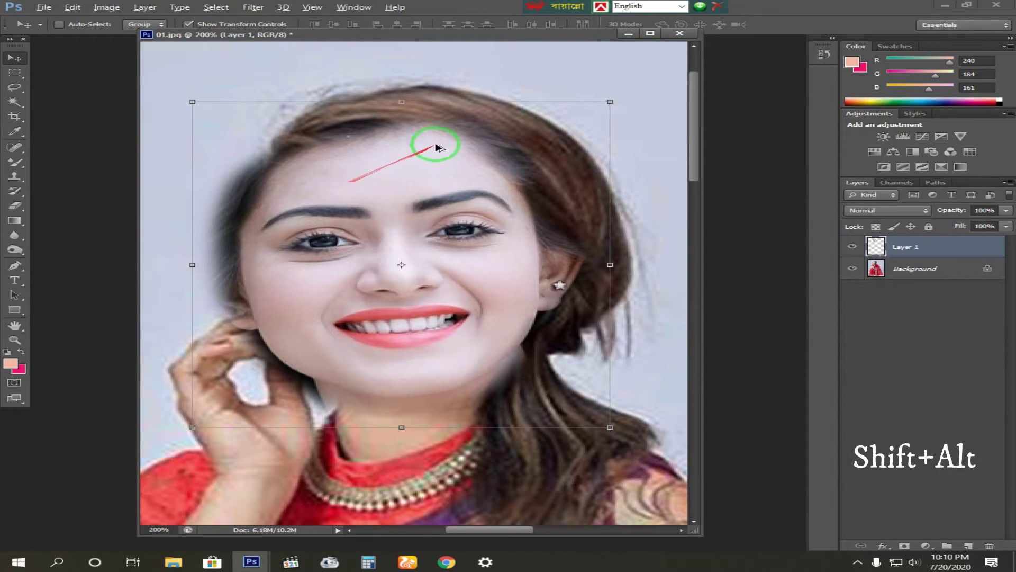
Scale the face layer proportionally to about 90% and shift it to line up with the woman's head
{"action": "left_click", "coordinate": [609, 101]}
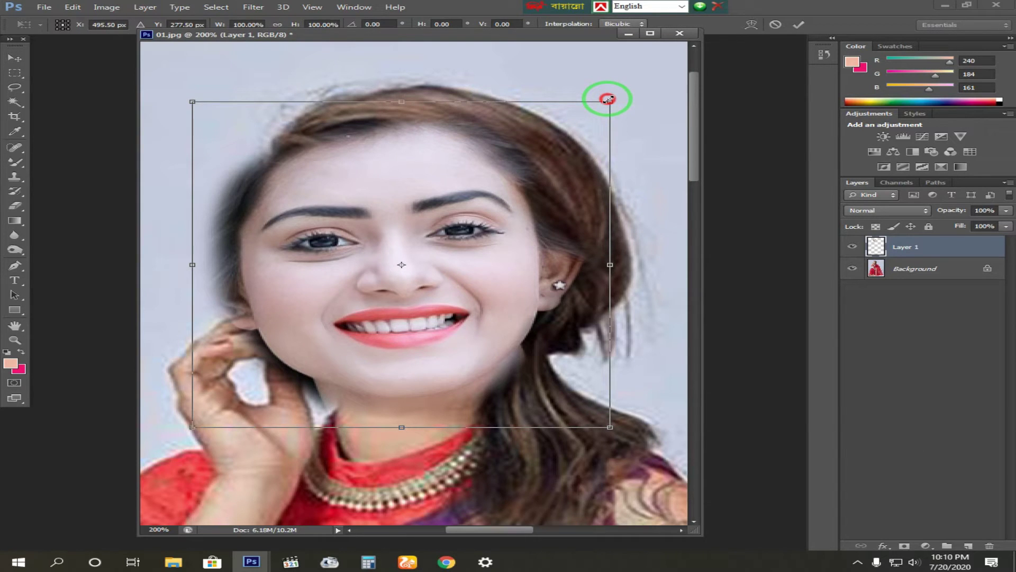
{"action": "left_click_drag", "start_coordinate": [609, 99], "coordinate": [590, 114]}
{"action": "left_click_drag", "start_coordinate": [466, 166], "coordinate": [486, 168]}
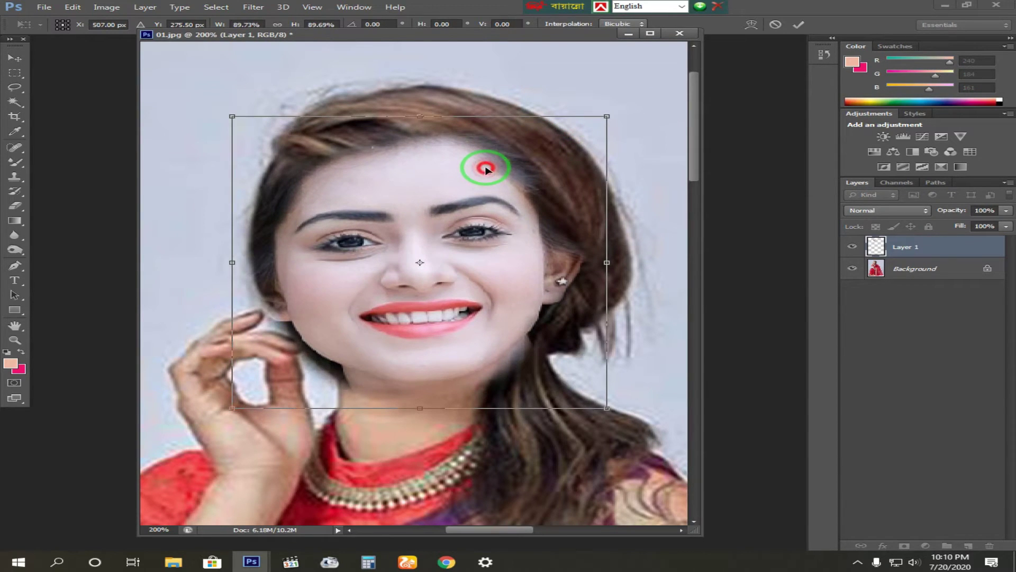
{"action": "key", "text": "Return"}
{"action": "key", "text": "z"}
{"action": "left_click", "coordinate": [422, 232], "text": "alt"}
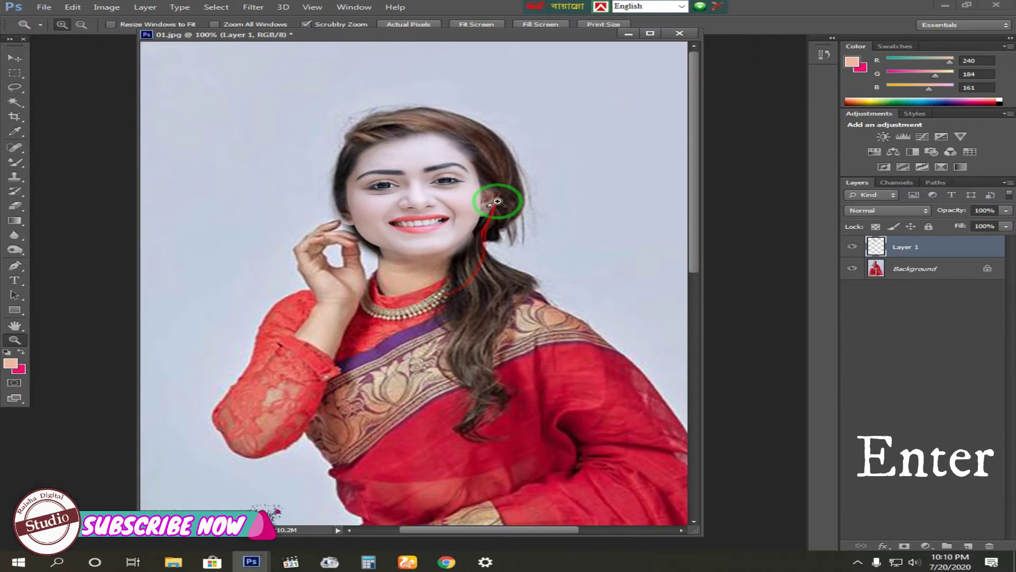
{"action": "key", "text": "v"}
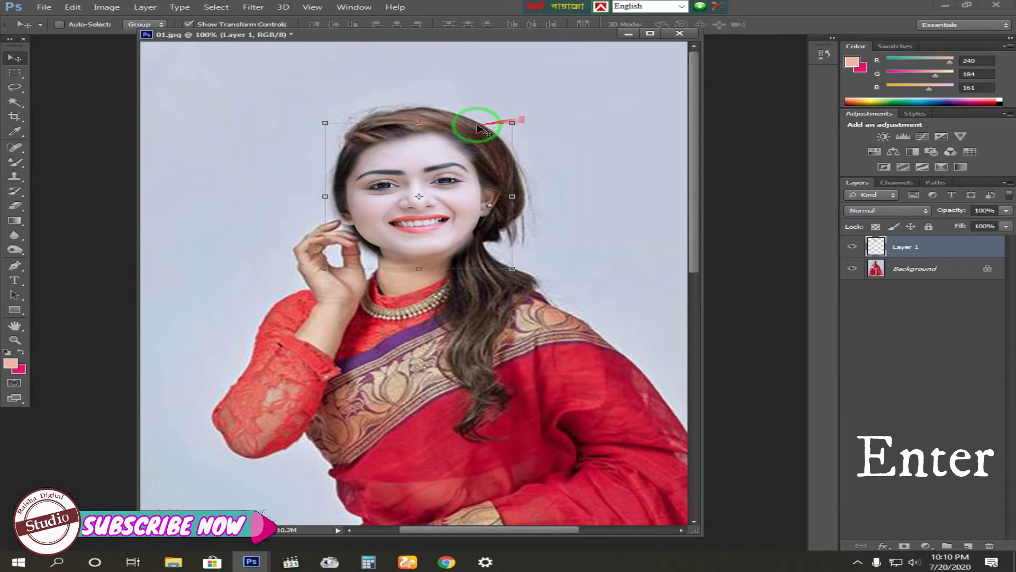
{"action": "left_click_drag", "start_coordinate": [520, 116], "coordinate": [535, 115]}
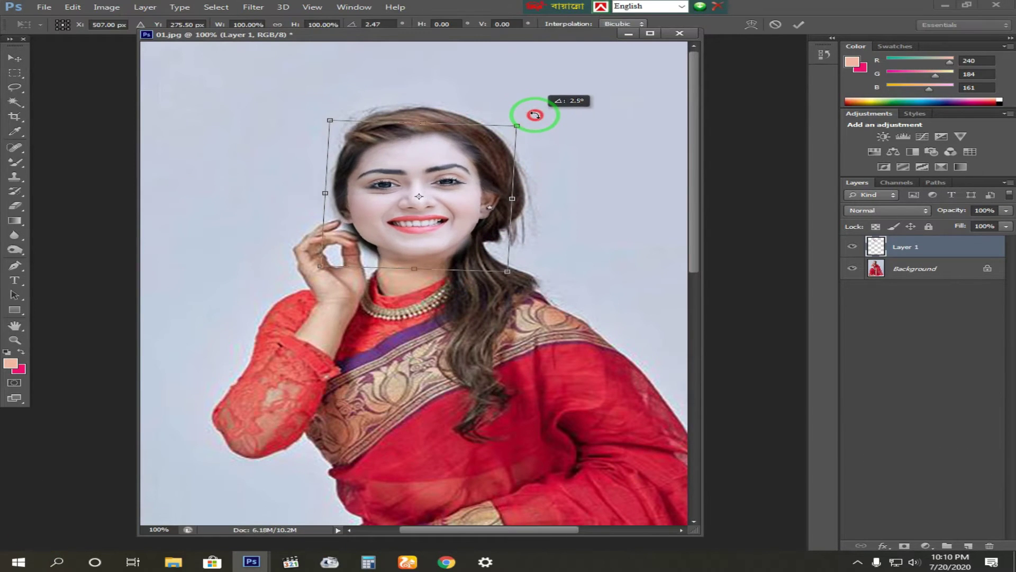
{"action": "mouse_move", "coordinate": [432, 179]}
{"action": "left_mouse_down"}
{"action": "mouse_move", "coordinate": [431, 154]}
{"action": "mouse_move", "coordinate": [420, 170]}
{"action": "mouse_move", "coordinate": [430, 180]}
{"action": "left_mouse_up"}
{"action": "key", "text": "Escape"}
Shrink the face layer further so that it fits inside the woman's hairline and jaw
{"action": "left_click_drag", "start_coordinate": [520, 129], "coordinate": [436, 161]}
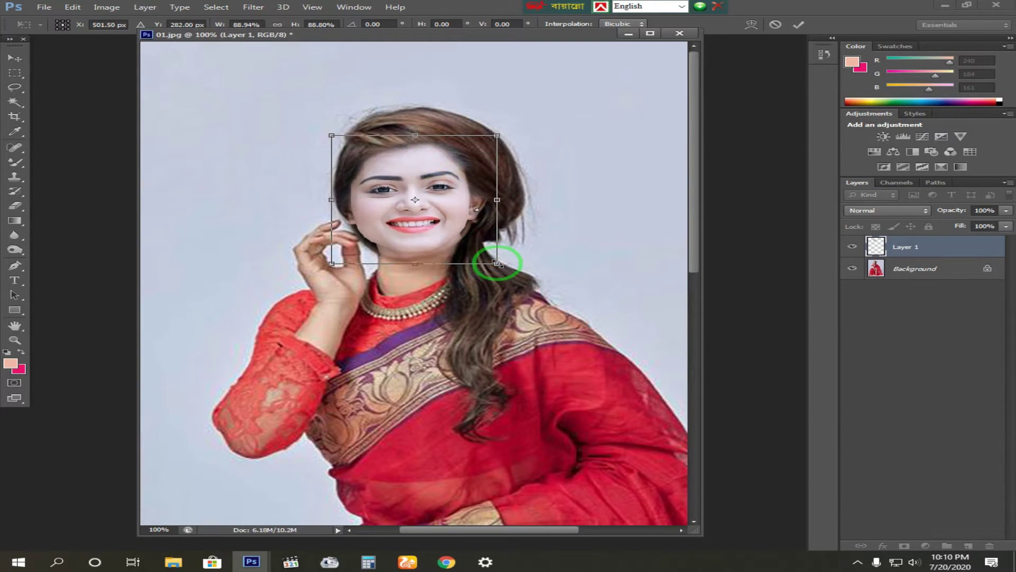
{"action": "left_click_drag", "start_coordinate": [498, 263], "coordinate": [504, 253]}
{"action": "key", "text": "Return"}
{"action": "key", "text": "z"}
{"action": "key", "text": "ctrl+z"}
Start a Pen path at the pasted face's edge just below the ear, beside the raised hand
{"action": "left_click", "coordinate": [442, 215]}
{"action": "left_click", "coordinate": [373, 243]}
{"action": "left_click_drag", "start_coordinate": [453, 148], "coordinate": [530, 224]}
{"action": "left_click_drag", "start_coordinate": [703, 336], "coordinate": [842, 336]}
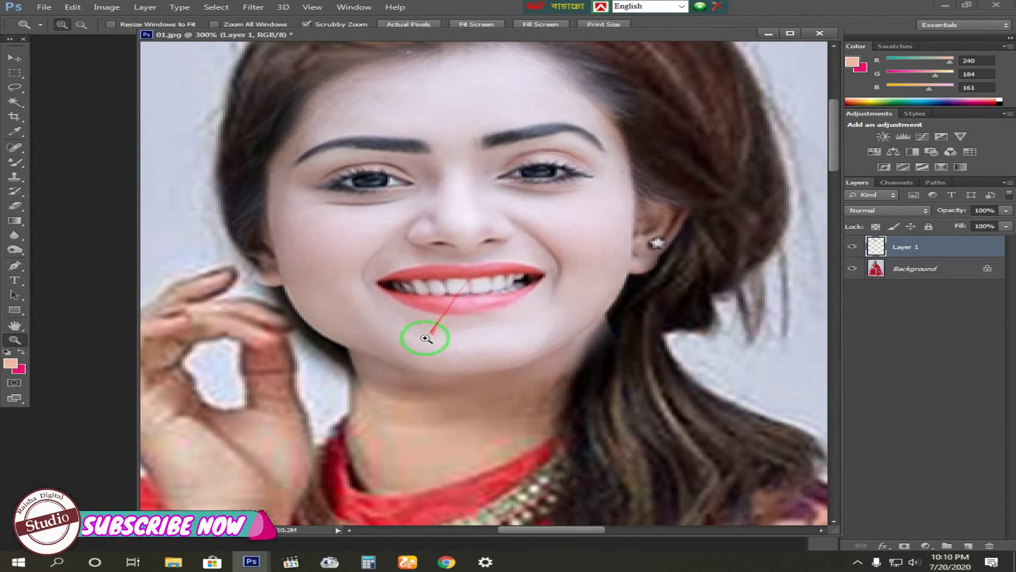
{"action": "key", "text": "v"}
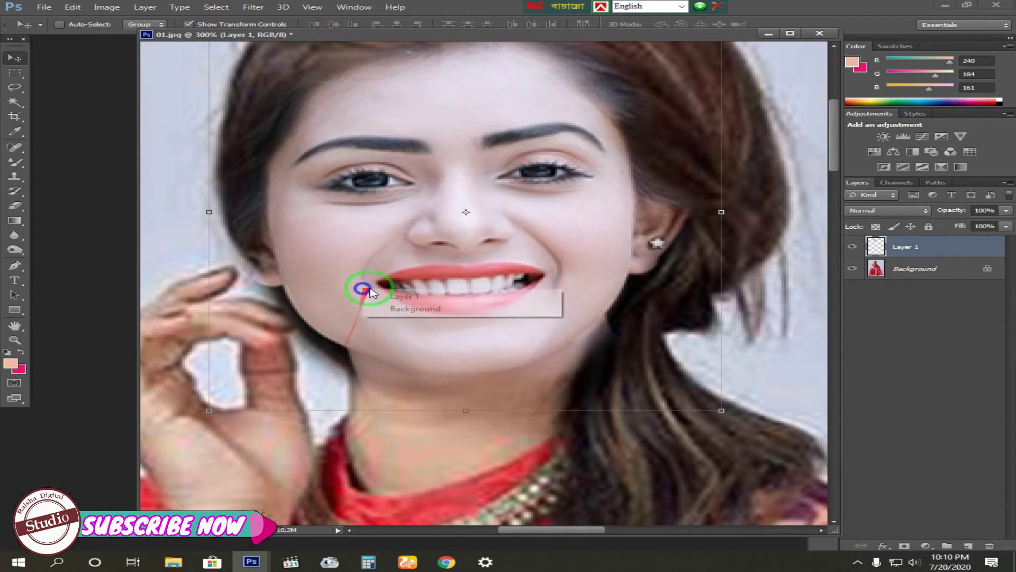
{"action": "key", "text": "p"}
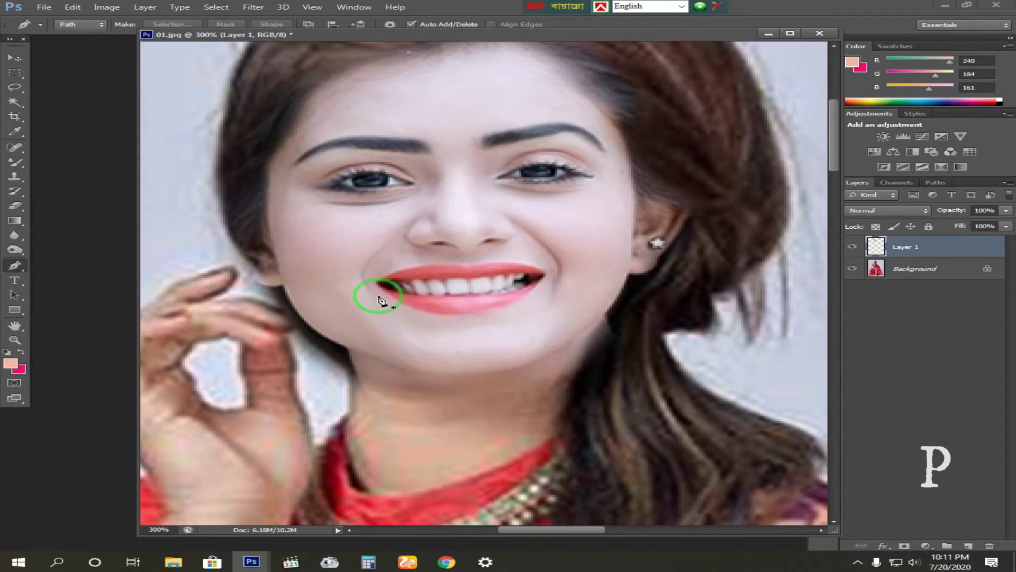
{"action": "right_click", "coordinate": [16, 265]}
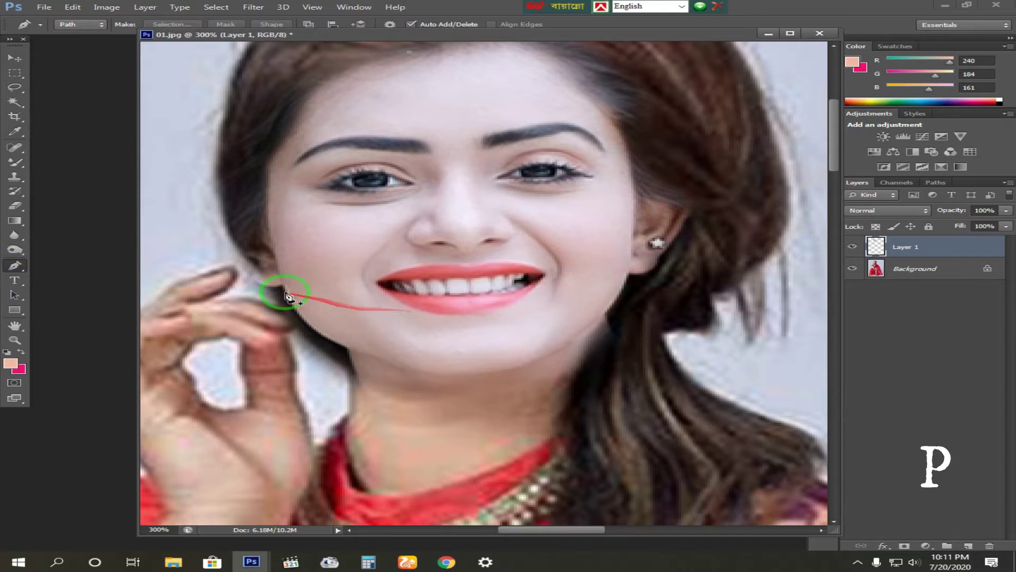
{"action": "key", "text": "space"}
{"action": "left_click_drag", "start_coordinate": [279, 291], "coordinate": [279, 233]}
{"action": "left_click", "coordinate": [277, 228]}
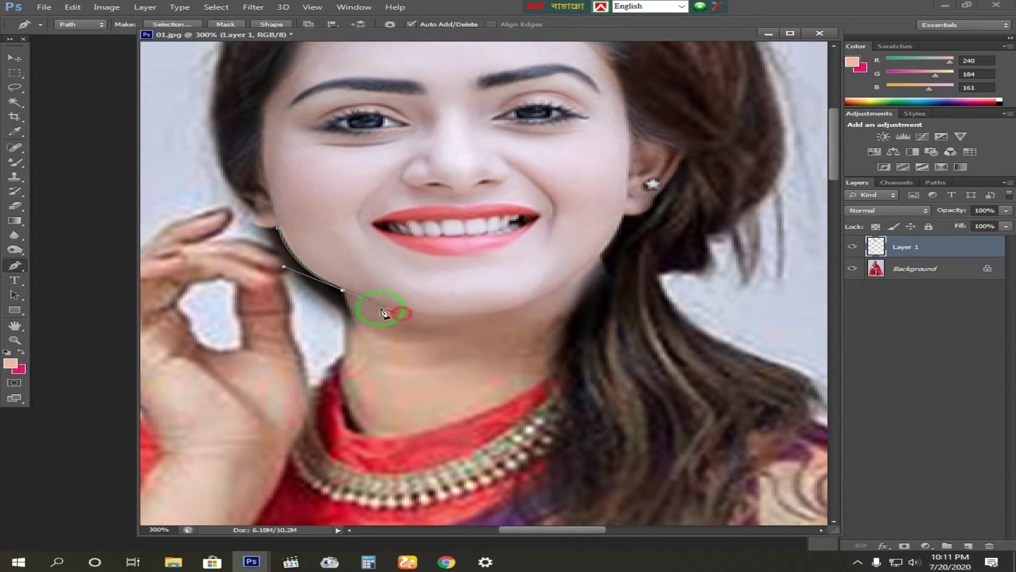
Continue the path below the jaw and around the raised fingers, closing it at the starting point near the ear
{"action": "left_click", "coordinate": [330, 345]}
{"action": "left_click", "coordinate": [259, 331]}
{"action": "left_click", "coordinate": [207, 270]}
{"action": "left_click", "coordinate": [188, 224]}
{"action": "left_click", "coordinate": [200, 197]}
{"action": "left_click", "coordinate": [244, 190]}
{"action": "left_click", "coordinate": [273, 229]}
Turn the path into a new anti-aliased selection with a 2-pixel feather and delete that area from the face layer
{"action": "right_click", "coordinate": [276, 230]}
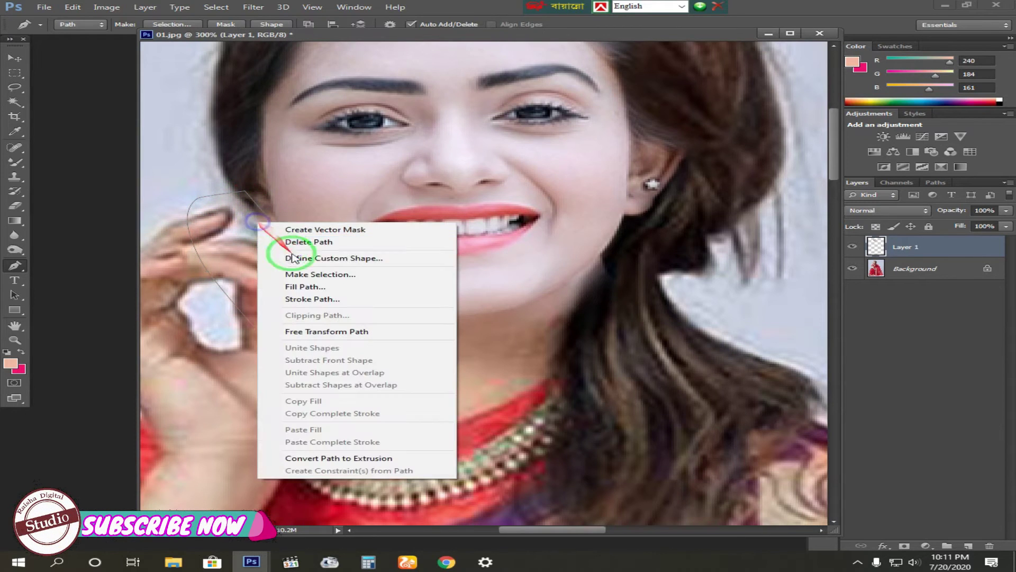
{"action": "left_click", "coordinate": [319, 274]}
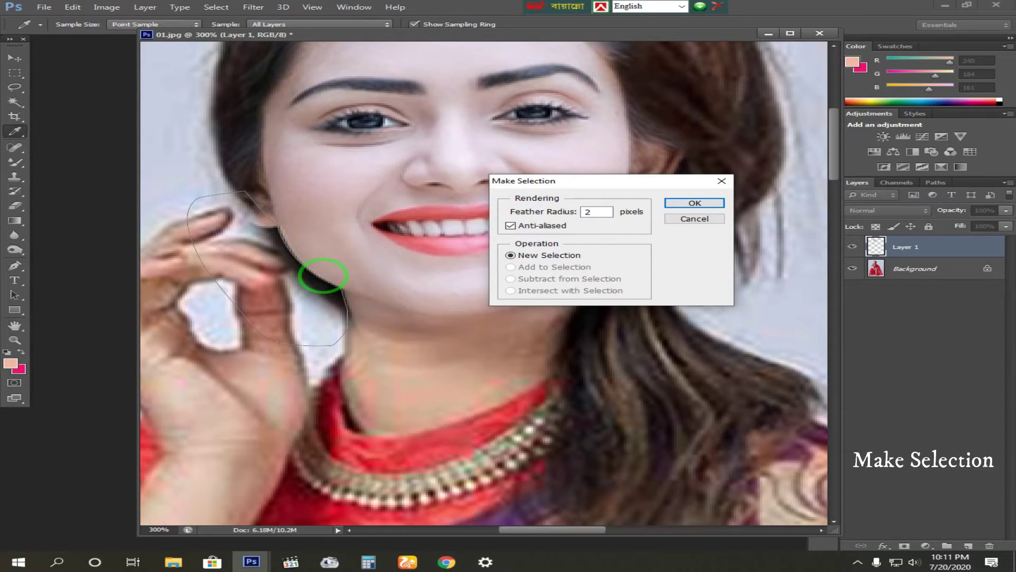
{"action": "key", "text": "Return"}
{"action": "key", "text": "Delete"}
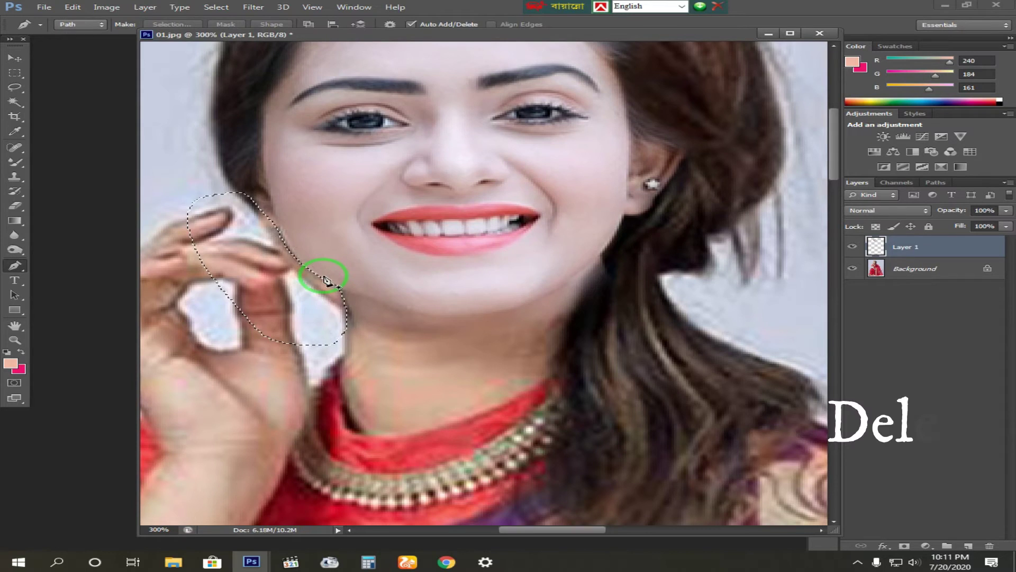
Scale the face layer up proportionally to about 104% and apply the transformation
{"action": "key", "text": "v"}
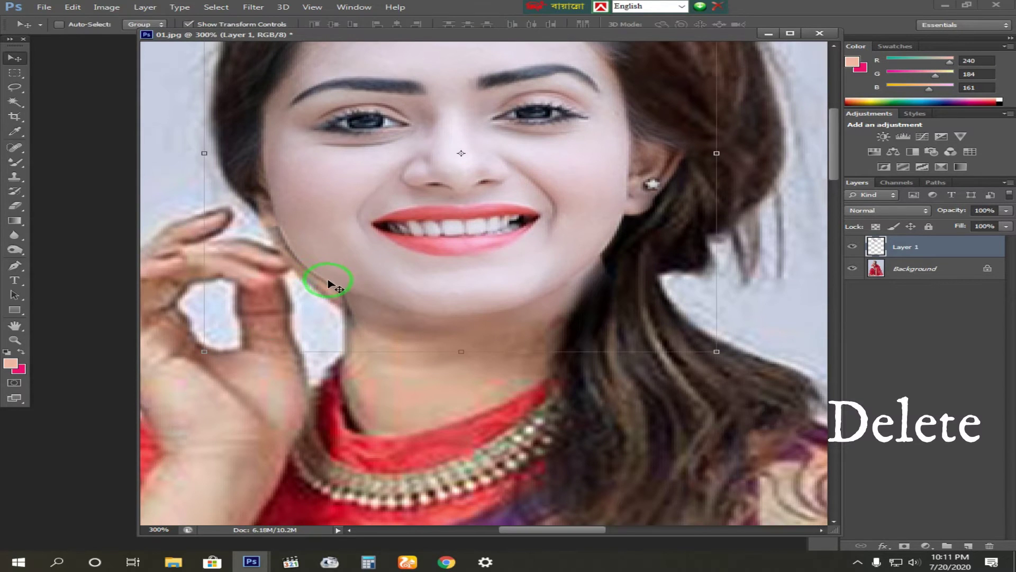
{"action": "left_click_drag", "start_coordinate": [204, 352], "coordinate": [189, 363]}
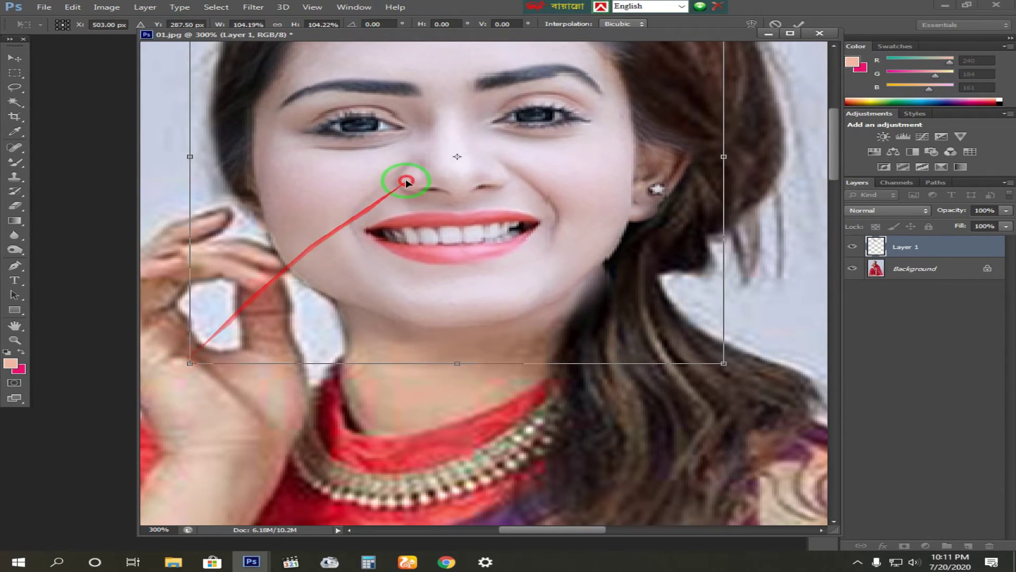
{"action": "double_click", "coordinate": [406, 182]}
Move the face layer aside onto the empty backdrop and make the Background layer active
{"action": "key", "text": "z"}
{"action": "left_click", "coordinate": [434, 191], "text": "alt"}
{"action": "left_click", "coordinate": [435, 192], "text": "alt"}
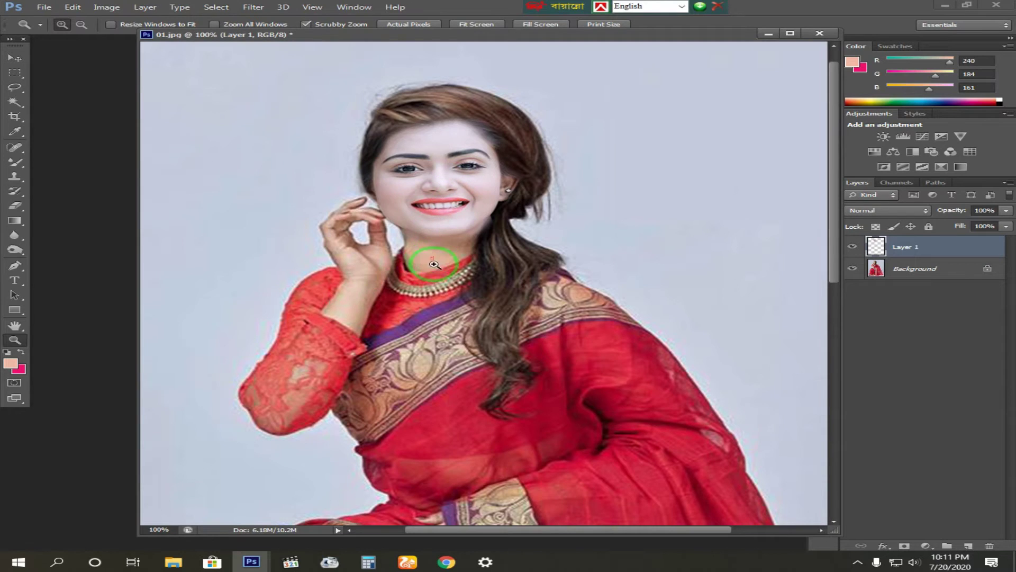
{"action": "scroll", "coordinate": [434, 264], "scroll_direction": "down", "scroll_amount": 5}
{"action": "scroll", "coordinate": [441, 239], "scroll_direction": "up", "scroll_amount": 5}
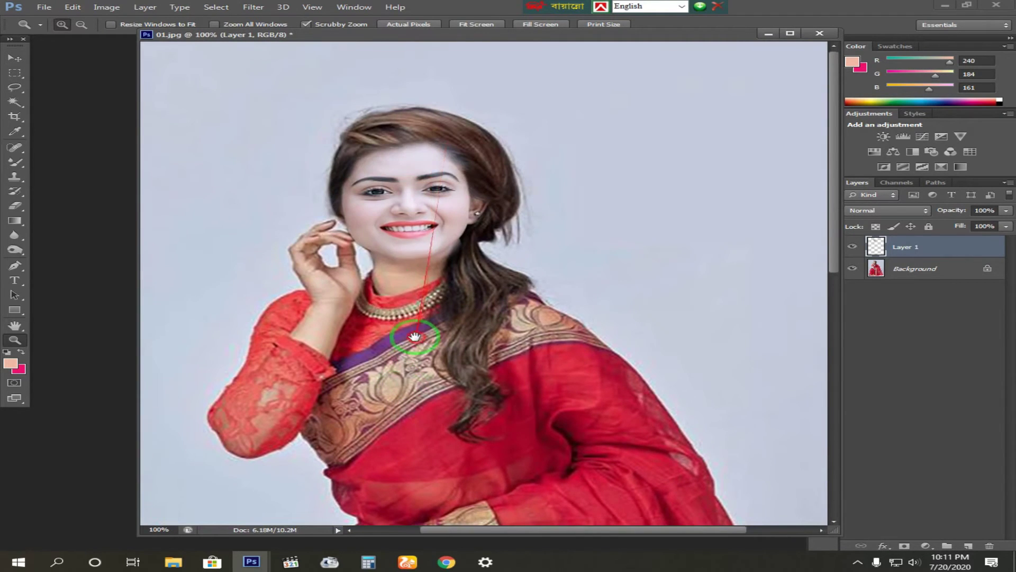
{"action": "left_click", "coordinate": [441, 239]}
{"action": "left_click", "coordinate": [447, 152], "text": "alt"}
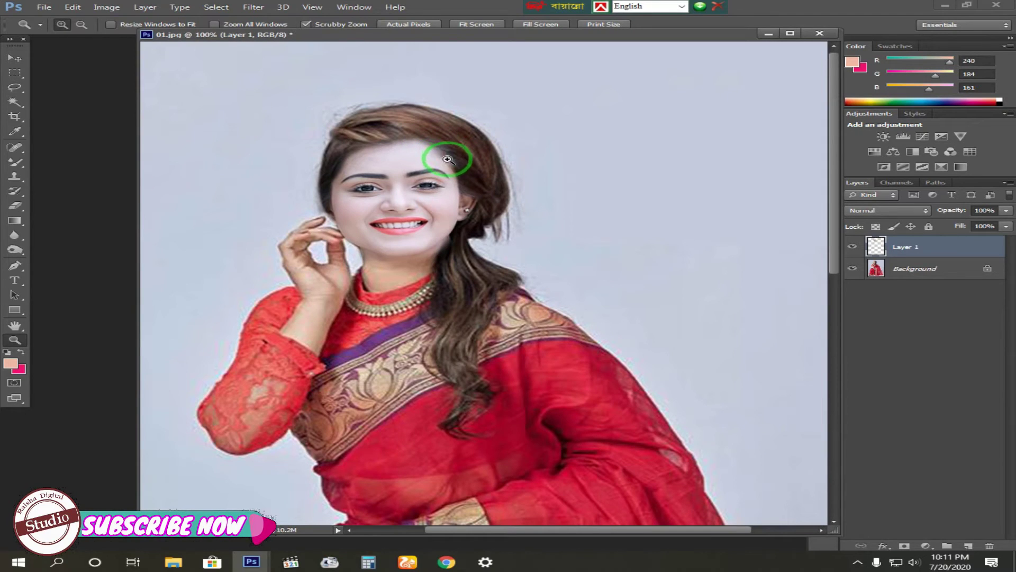
{"action": "key", "text": "v"}
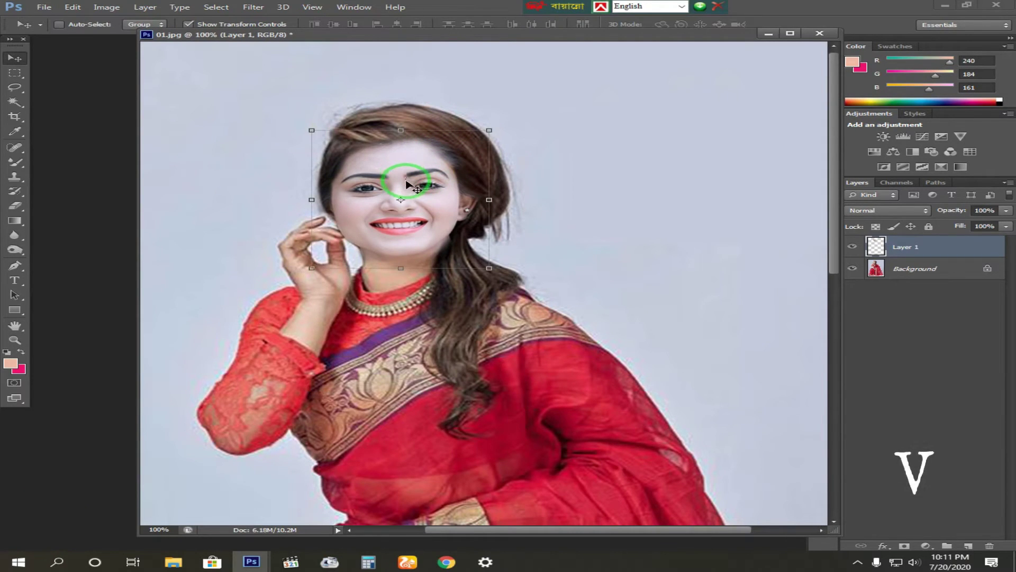
{"action": "left_click_drag", "start_coordinate": [385, 169], "coordinate": [679, 170]}
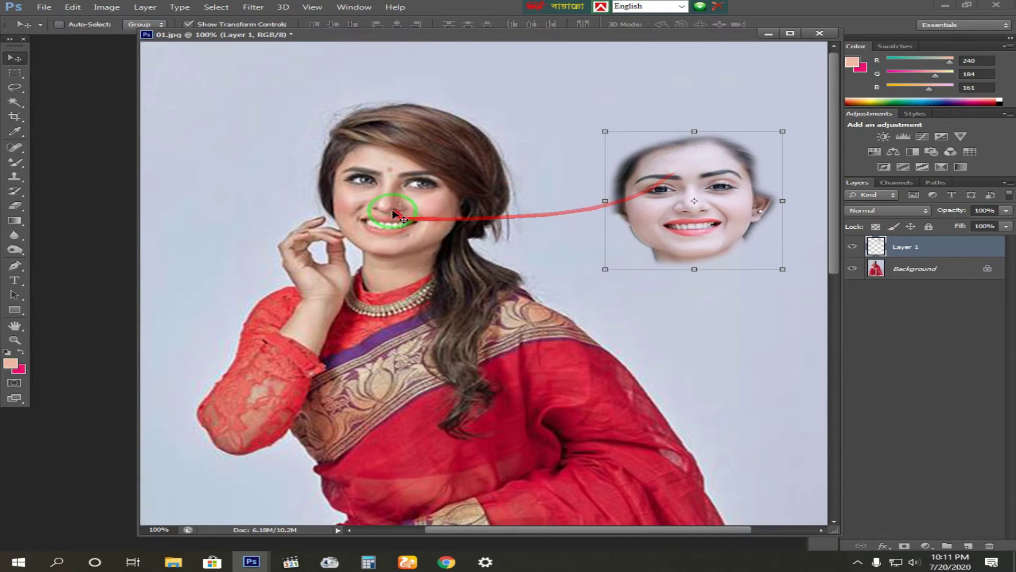
{"action": "right_click", "coordinate": [442, 157]}
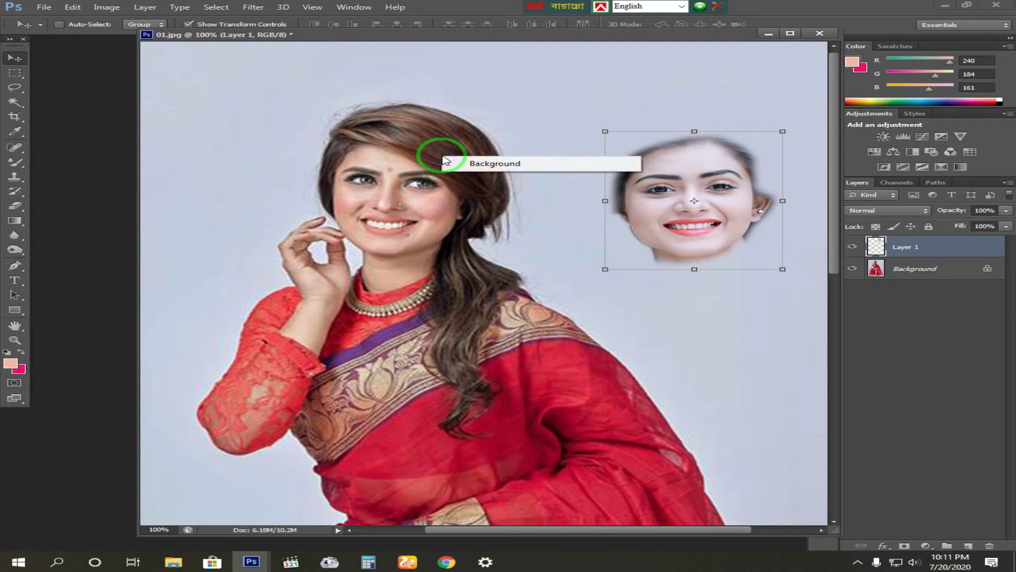
{"action": "left_click", "coordinate": [466, 165]}
Draw a Pen path on the Background from the temple by the hair bun along the forehead hairline to the opposite temple
{"action": "key", "text": "z"}
{"action": "left_click_drag", "start_coordinate": [443, 166], "coordinate": [503, 229]}
{"action": "left_click", "coordinate": [503, 229]}
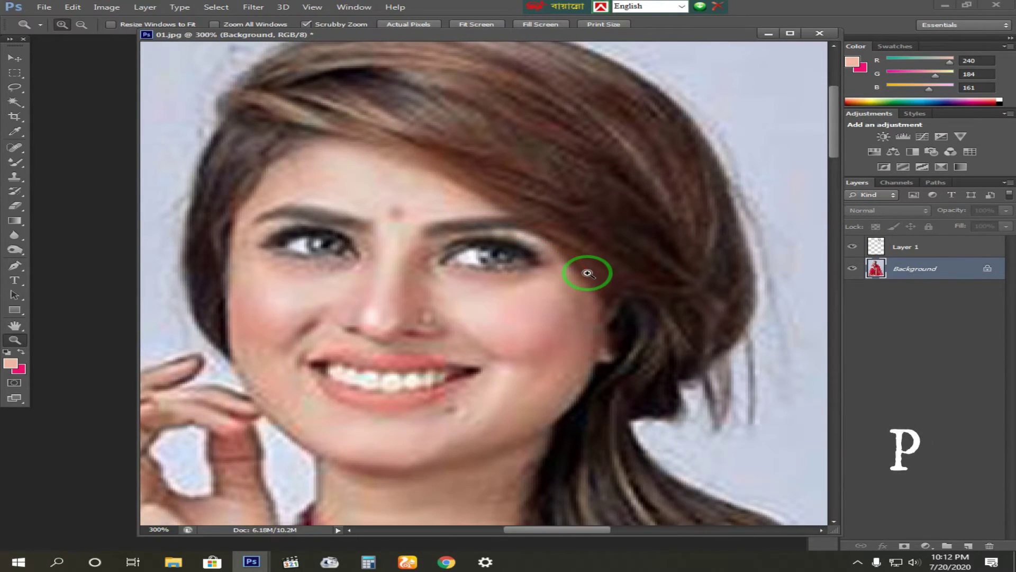
{"action": "key", "text": "p"}
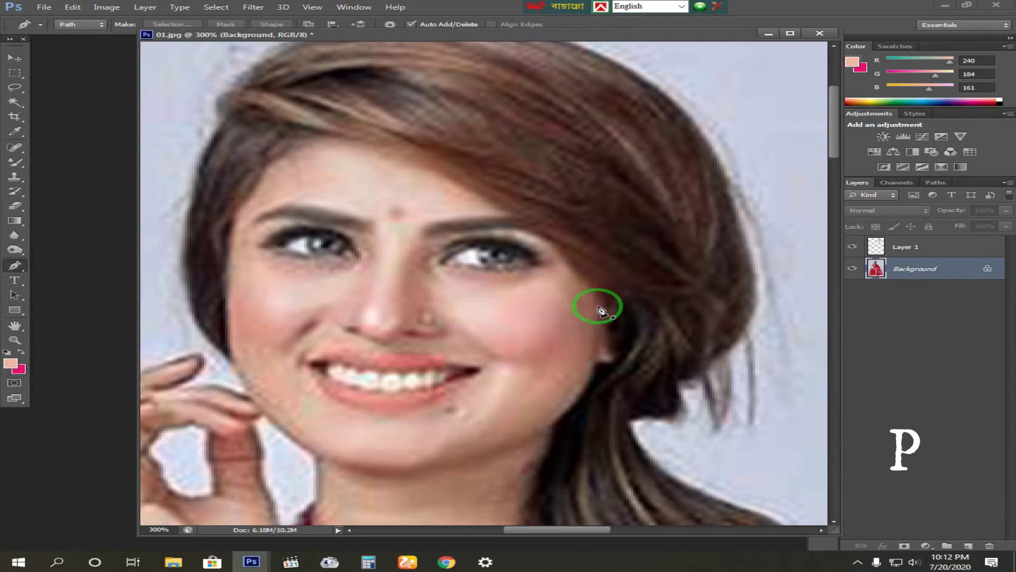
{"action": "left_click", "coordinate": [612, 308]}
{"action": "left_click", "coordinate": [572, 261]}
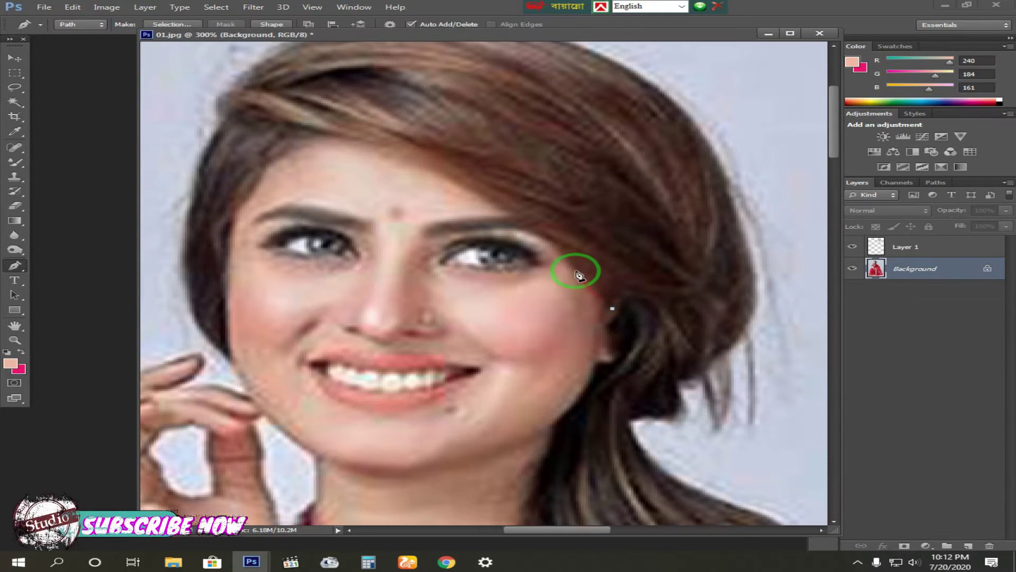
{"action": "left_click", "coordinate": [545, 234]}
{"action": "left_click", "coordinate": [515, 213]}
{"action": "left_click", "coordinate": [471, 185]}
{"action": "left_click_drag", "start_coordinate": [343, 136], "coordinate": [312, 139]}
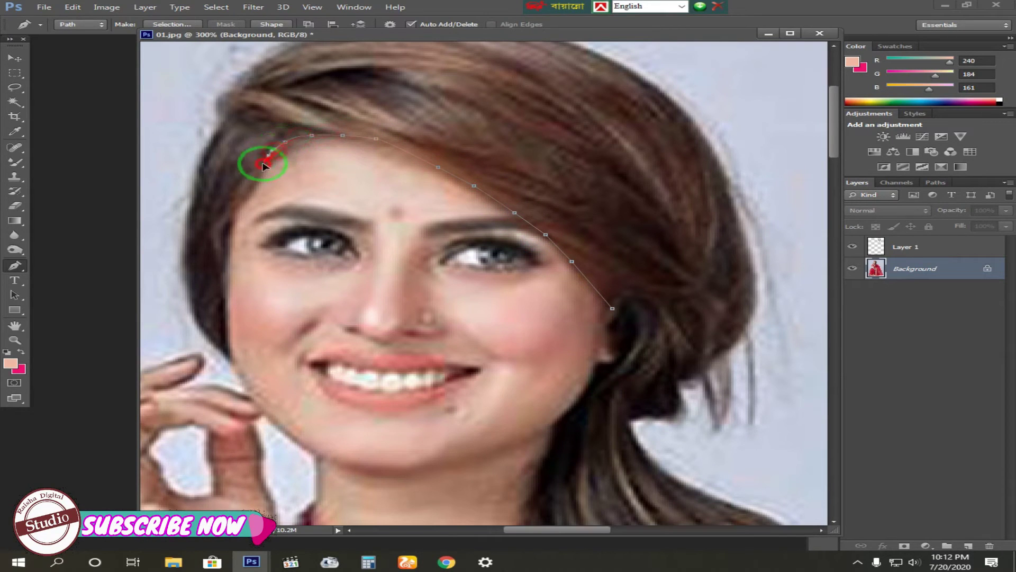
{"action": "left_click_drag", "start_coordinate": [254, 189], "coordinate": [247, 199]}
Continue the path out past the hair at the temple and up along the outer side of the head
{"action": "left_click", "coordinate": [202, 179]}
{"action": "left_click", "coordinate": [201, 108]}
{"action": "left_click_drag", "start_coordinate": [209, 96], "coordinate": [219, 80]}
{"action": "key", "text": "ctrl+minus"}
{"action": "key", "text": "ctrl+minus"}
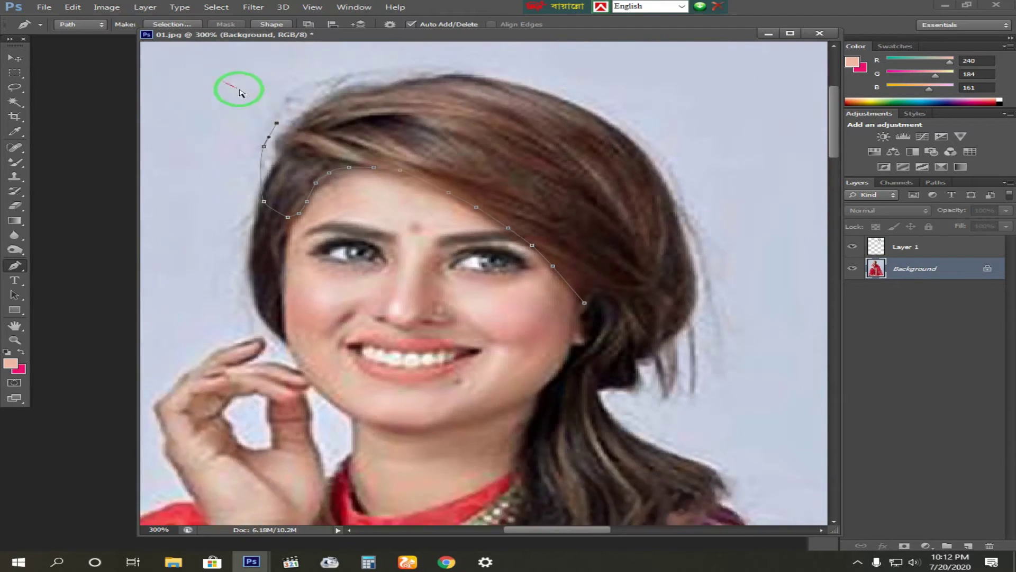
Continue the path over the top of the head and down the outer edge of the hair to the bun
{"action": "left_click", "coordinate": [397, 140]}
{"action": "left_click", "coordinate": [409, 126]}
{"action": "left_click", "coordinate": [438, 111]}
{"action": "left_click", "coordinate": [472, 107]}
{"action": "left_click", "coordinate": [504, 109]}
{"action": "left_click", "coordinate": [520, 119]}
{"action": "left_click", "coordinate": [534, 129]}
{"action": "left_click_drag", "start_coordinate": [550, 145], "coordinate": [558, 152]}
{"action": "left_click", "coordinate": [568, 168]}
{"action": "left_click", "coordinate": [571, 195]}
{"action": "left_click", "coordinate": [556, 226]}
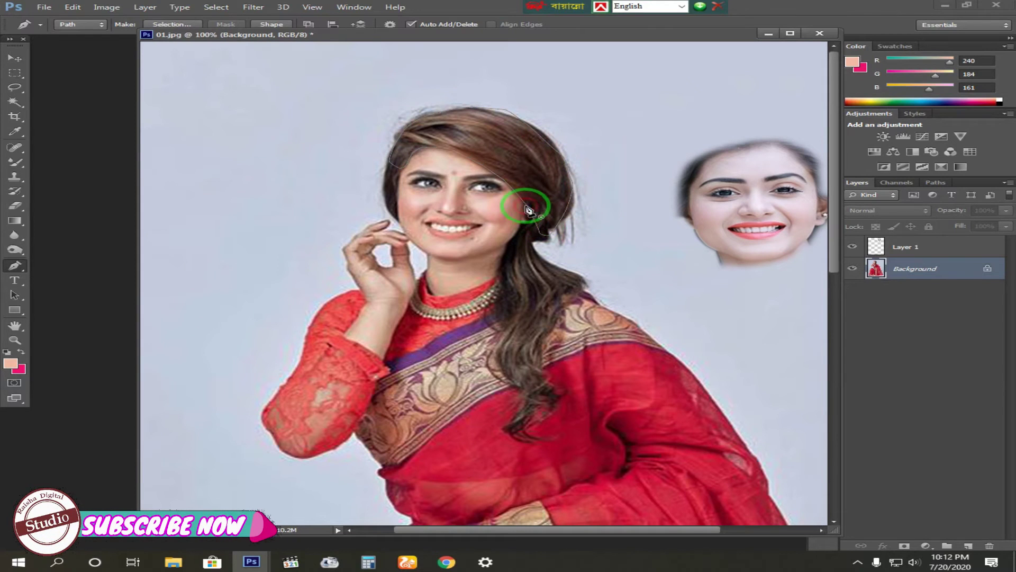
Turn the path into a selection with a 5-pixel feather and copy the enclosed hair onto a new layer
{"action": "right_click", "coordinate": [524, 157]}
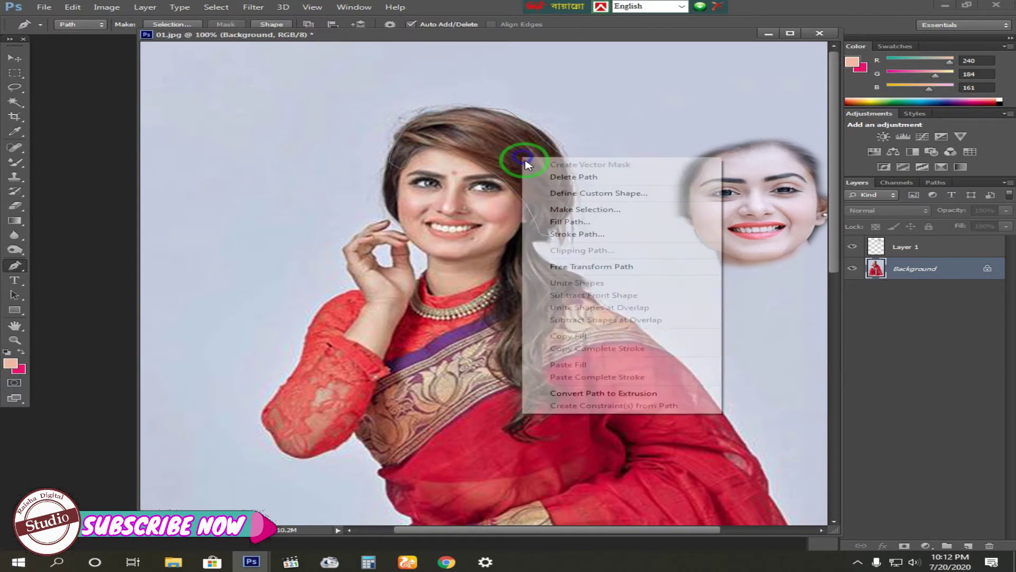
{"action": "left_click", "coordinate": [584, 209]}
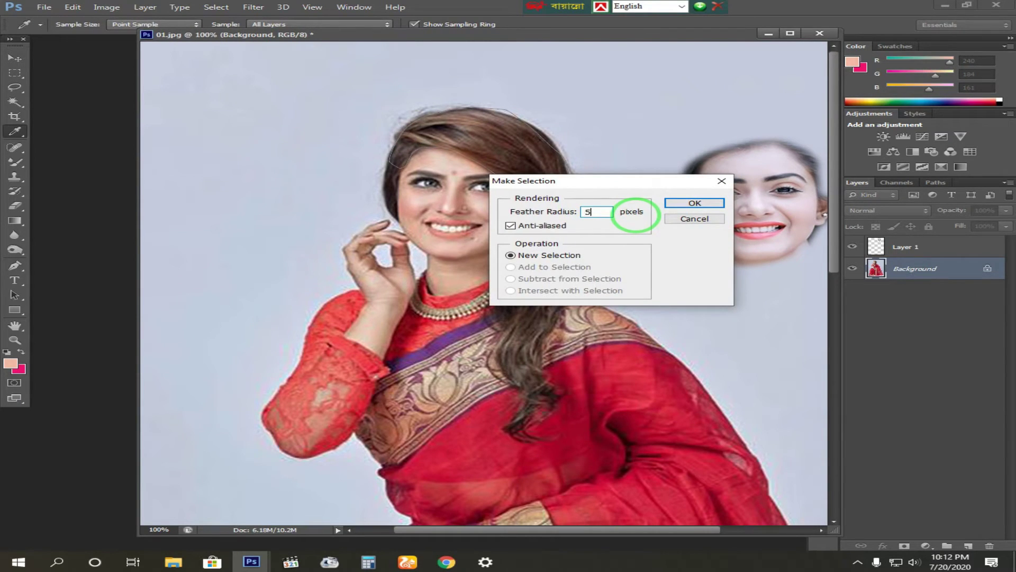
{"action": "left_click", "coordinate": [688, 204]}
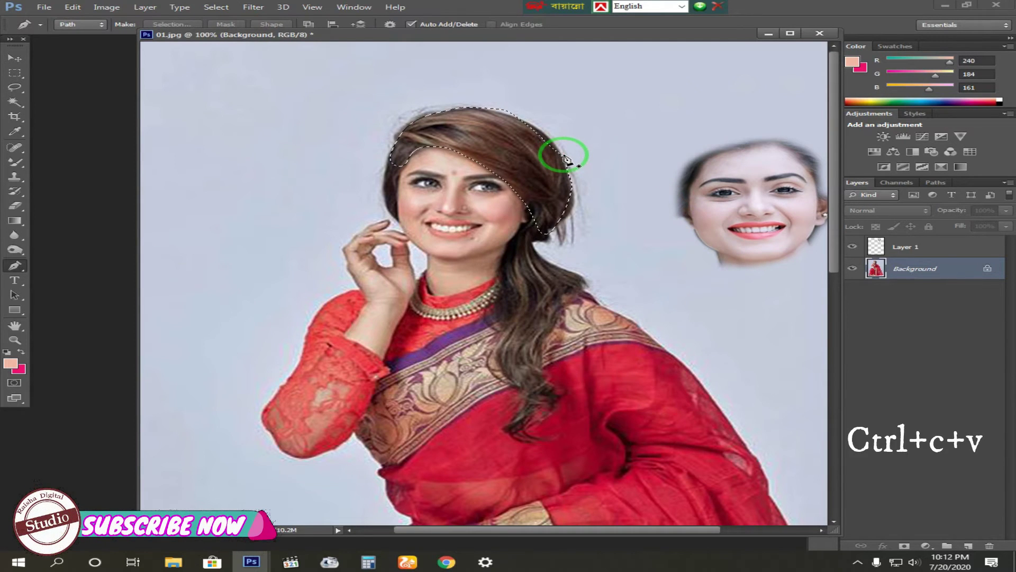
{"action": "key", "text": "ctrl+c"}
{"action": "key", "text": "ctrl+v"}
Select the face layer and move it from the empty backdrop back over the woman's face
{"action": "key", "text": "v"}
{"action": "mouse_move", "coordinate": [545, 144]}
{"action": "left_mouse_down"}
{"action": "mouse_move", "coordinate": [547, 131]}
{"action": "mouse_move", "coordinate": [526, 211]}
{"action": "mouse_move", "coordinate": [504, 145]}
{"action": "mouse_move", "coordinate": [531, 167]}
{"action": "mouse_move", "coordinate": [520, 157]}
{"action": "mouse_move", "coordinate": [530, 143]}
{"action": "left_mouse_up"}
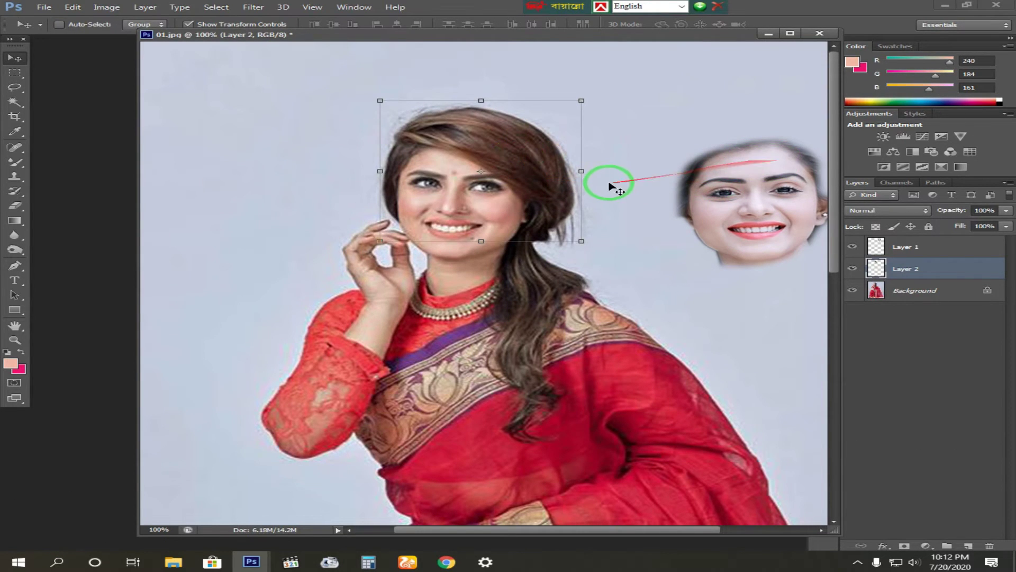
{"action": "right_click", "coordinate": [760, 194]}
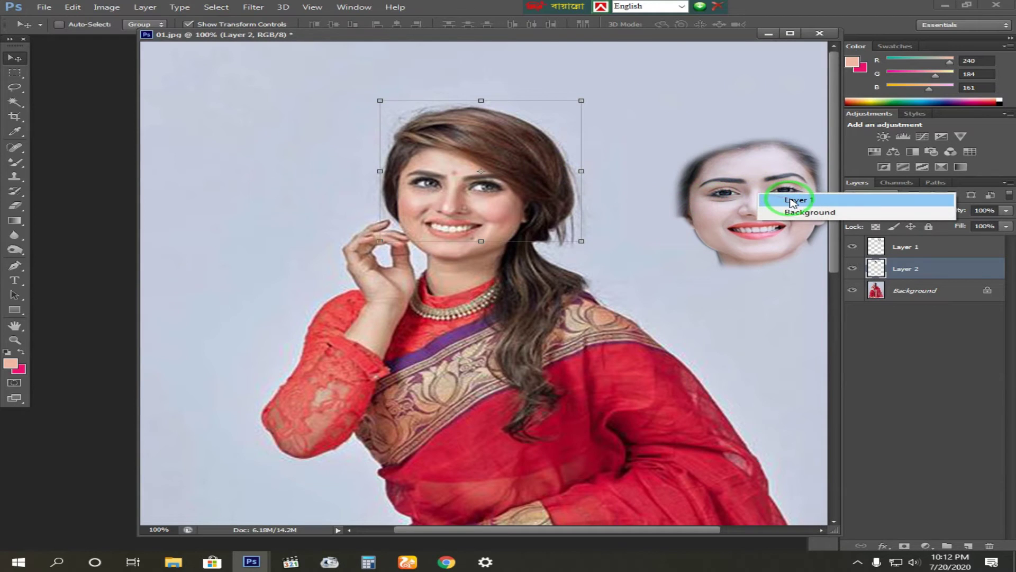
{"action": "left_click", "coordinate": [792, 201]}
{"action": "left_click_drag", "start_coordinate": [720, 180], "coordinate": [503, 169]}
Reorder the layers so the face layer lies directly beneath the copied hair layer
{"action": "right_click", "coordinate": [486, 123]}
{"action": "left_click", "coordinate": [524, 130]}
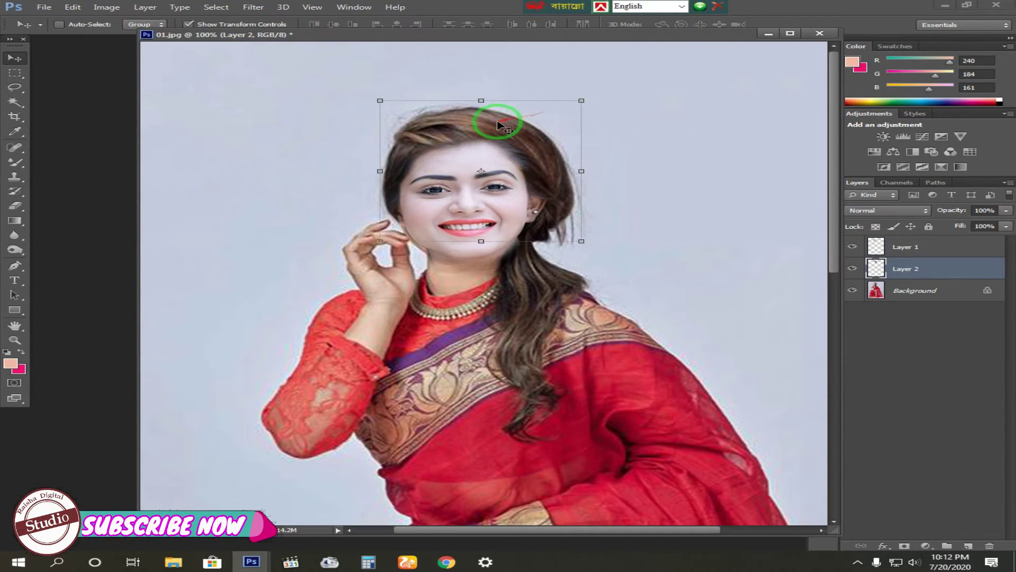
{"action": "right_click", "coordinate": [511, 129]}
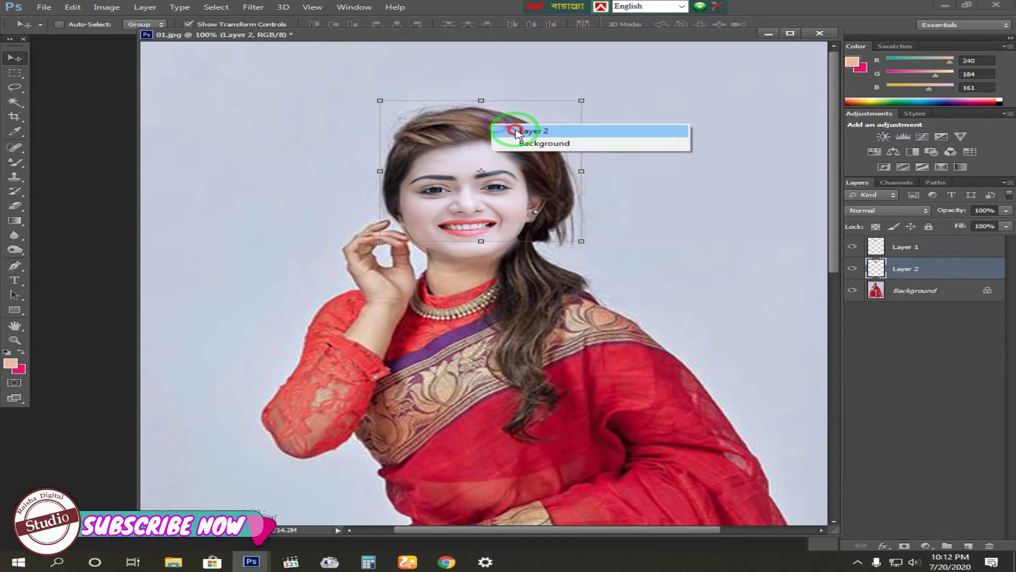
{"action": "left_click", "coordinate": [516, 132]}
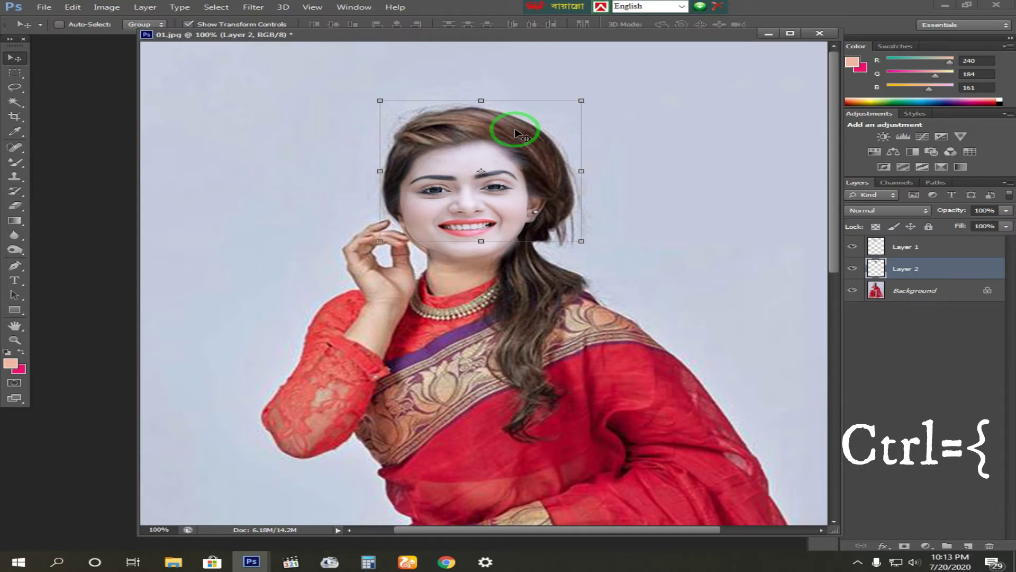
{"action": "right_click", "coordinate": [512, 136]}
{"action": "left_click", "coordinate": [527, 143]}
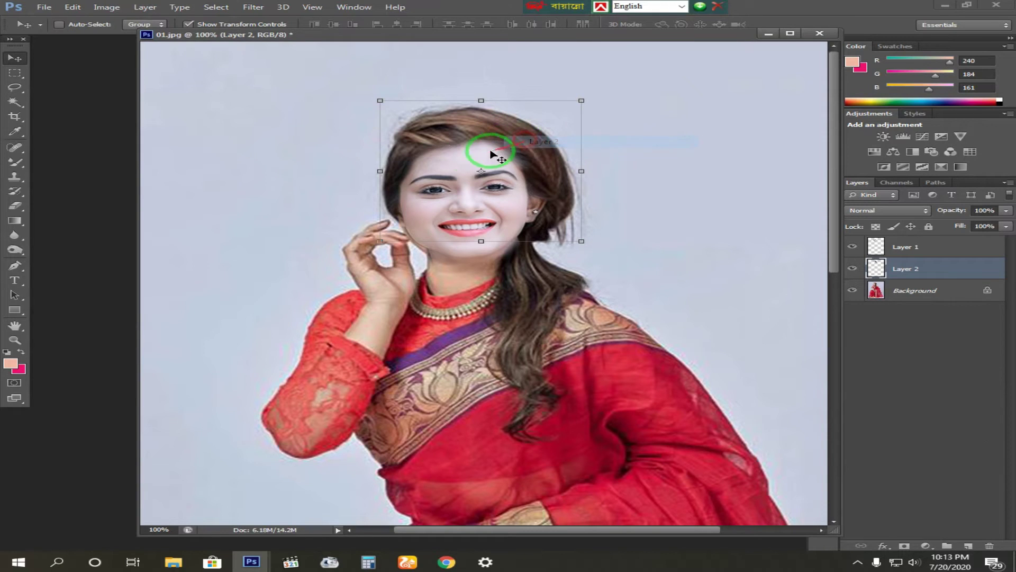
{"action": "key", "text": "ctrl+bracketleft"}
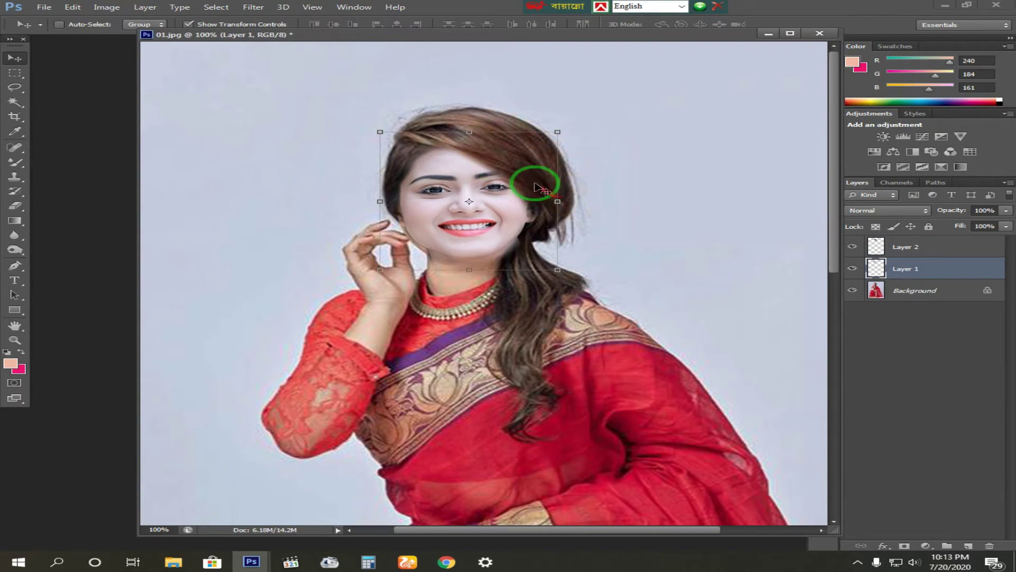
Scale the face layer to 101.79% width and 102.02% height to cover the original cheek and chin, and apply the transform
{"action": "key", "text": "z"}
{"action": "left_click", "coordinate": [510, 155]}
{"action": "left_click", "coordinate": [506, 183]}
{"action": "left_click", "coordinate": [505, 184], "text": "alt"}
{"action": "left_click", "coordinate": [572, 215], "text": "alt"}
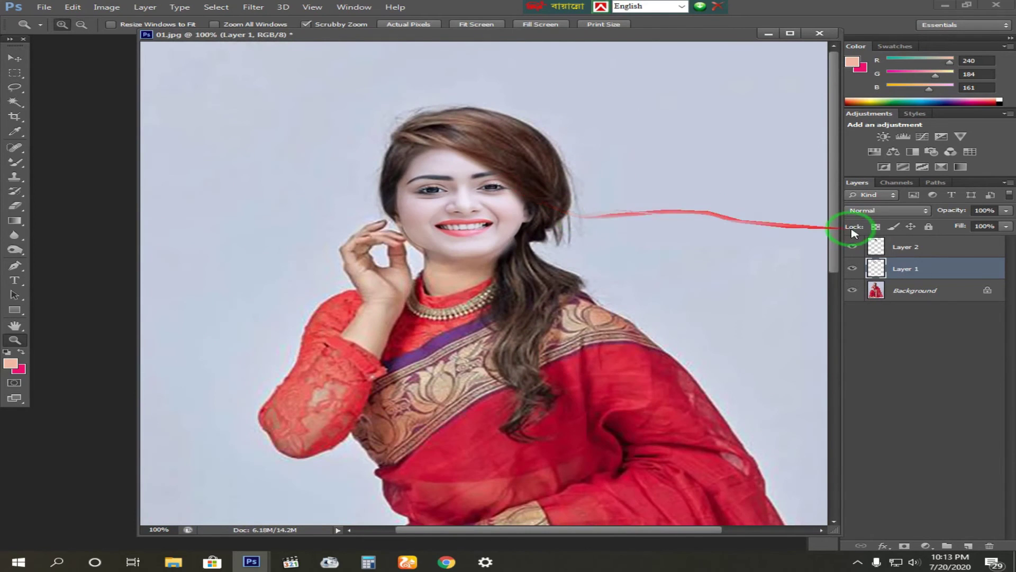
{"action": "left_click", "coordinate": [852, 247]}
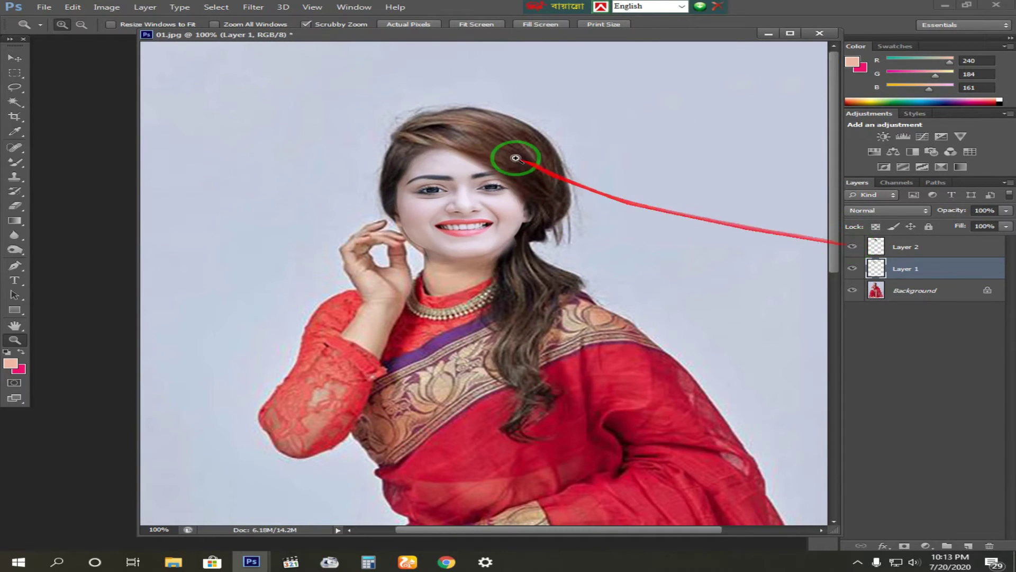
{"action": "left_click", "coordinate": [512, 154]}
{"action": "key", "text": "v"}
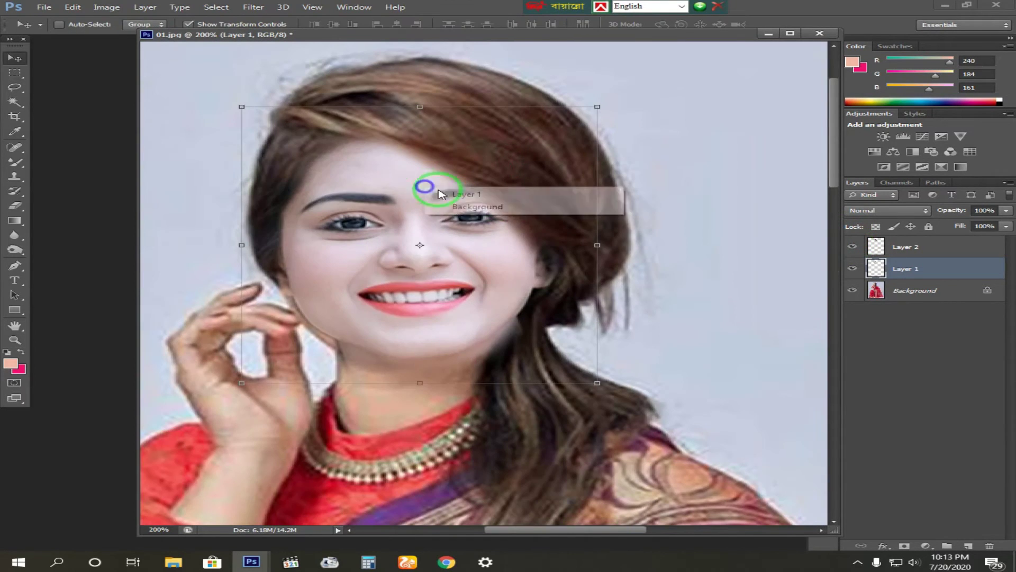
{"action": "left_click_drag", "start_coordinate": [241, 383], "coordinate": [234, 387]}
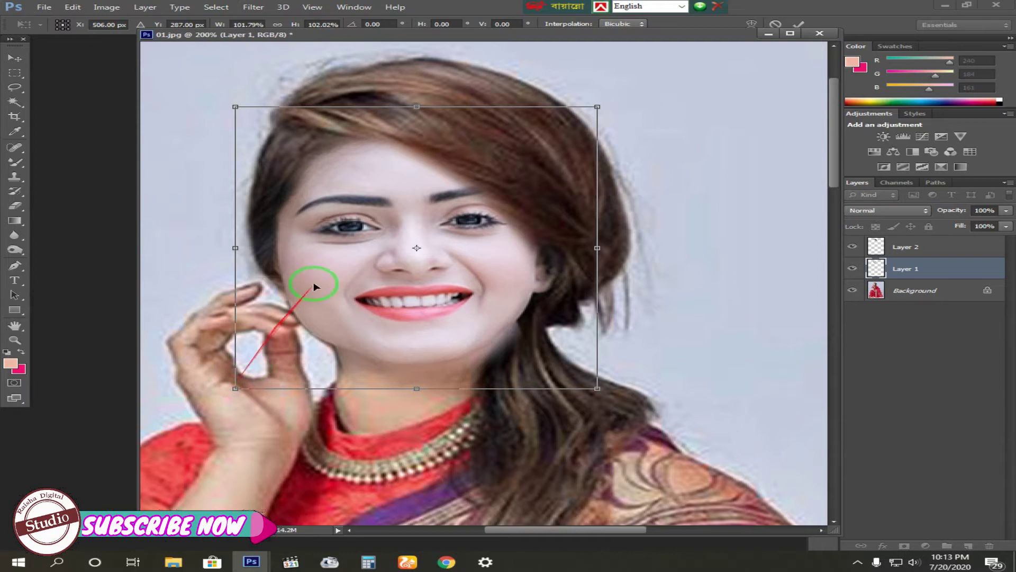
{"action": "double_click", "coordinate": [388, 224]}
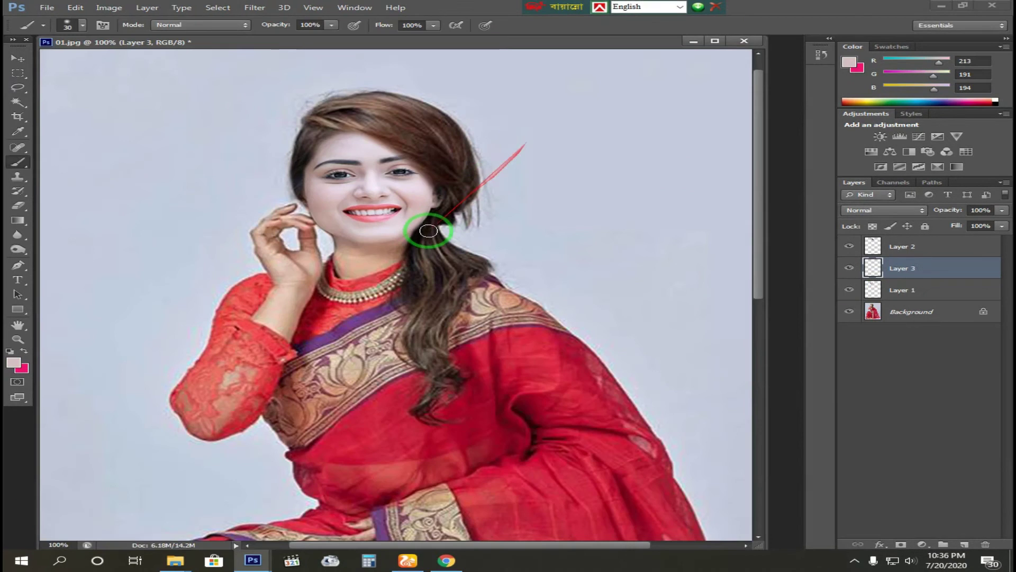
Examine how the swapped face fits at the jaw, neck and hair, and compare its skin tone with the hand
{"action": "left_click", "coordinate": [427, 229]}
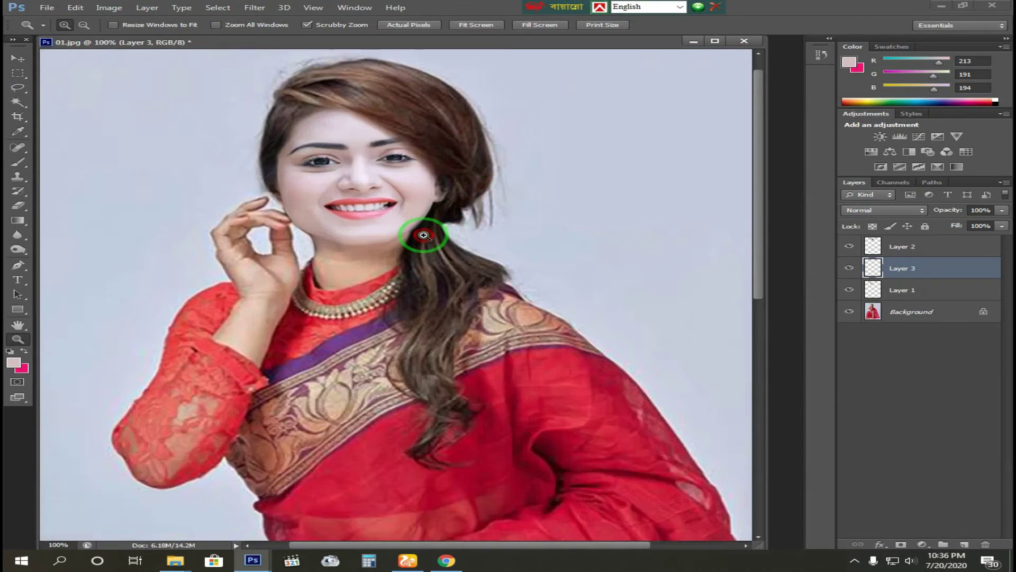
{"action": "left_click", "coordinate": [422, 232]}
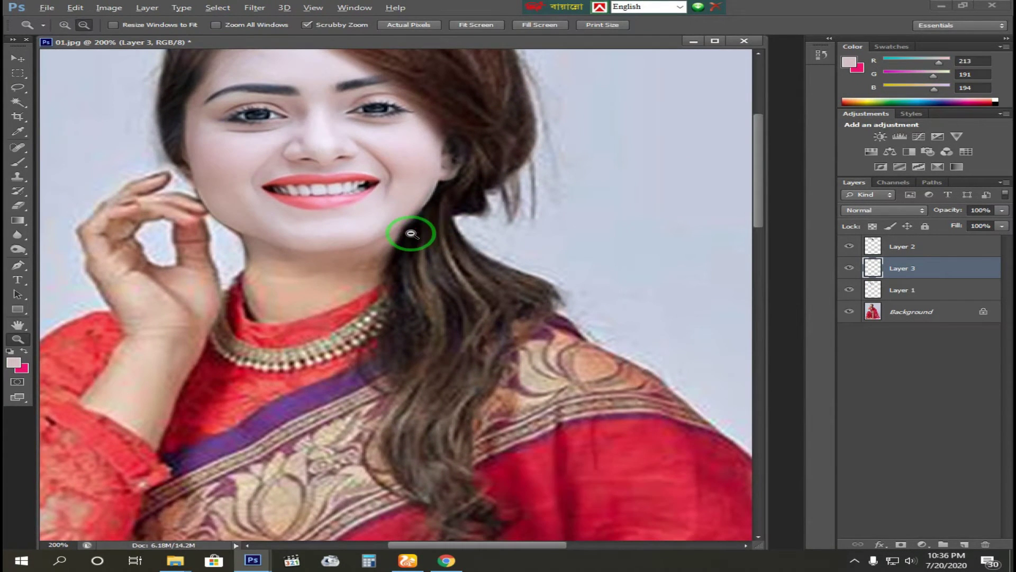
{"action": "left_click", "coordinate": [423, 234], "text": "alt"}
{"action": "left_click", "coordinate": [418, 234], "text": "alt"}
{"action": "left_click", "coordinate": [416, 233], "text": "alt"}
{"action": "left_click", "coordinate": [356, 177]}
{"action": "left_click", "coordinate": [356, 176]}
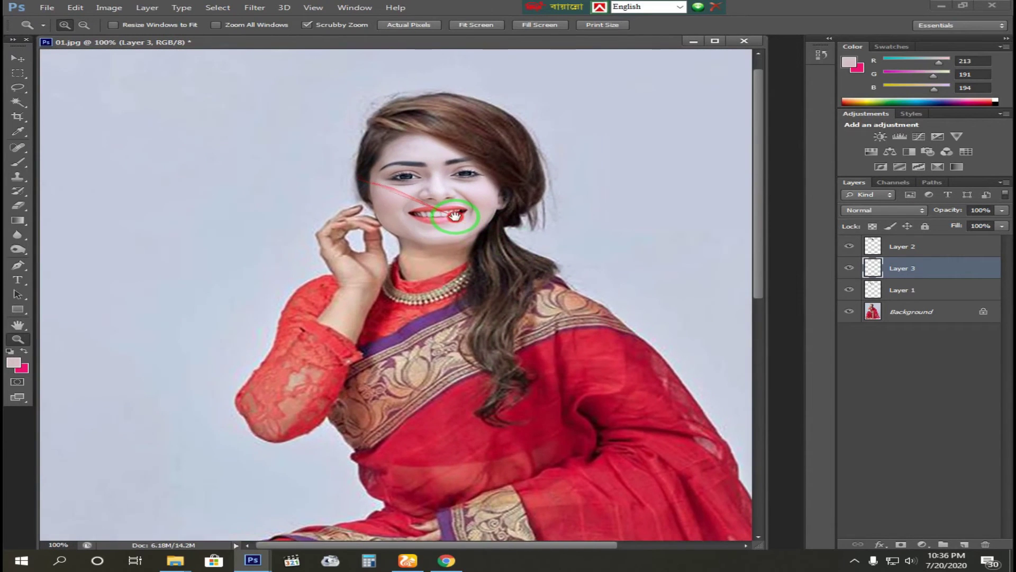
{"action": "left_click_drag", "start_coordinate": [446, 230], "coordinate": [407, 210]}
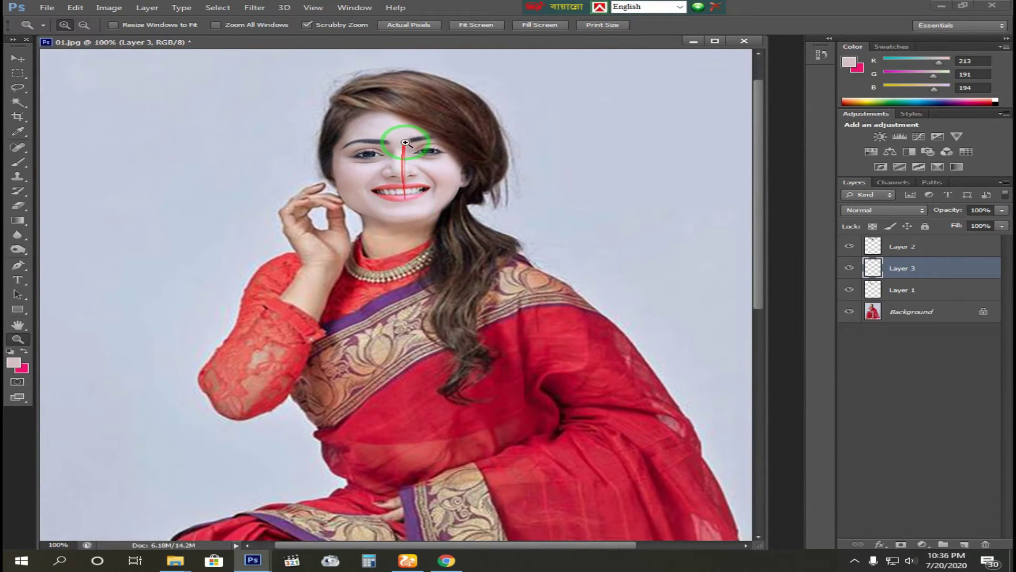
{"action": "left_click_drag", "start_coordinate": [407, 143], "coordinate": [378, 234]}
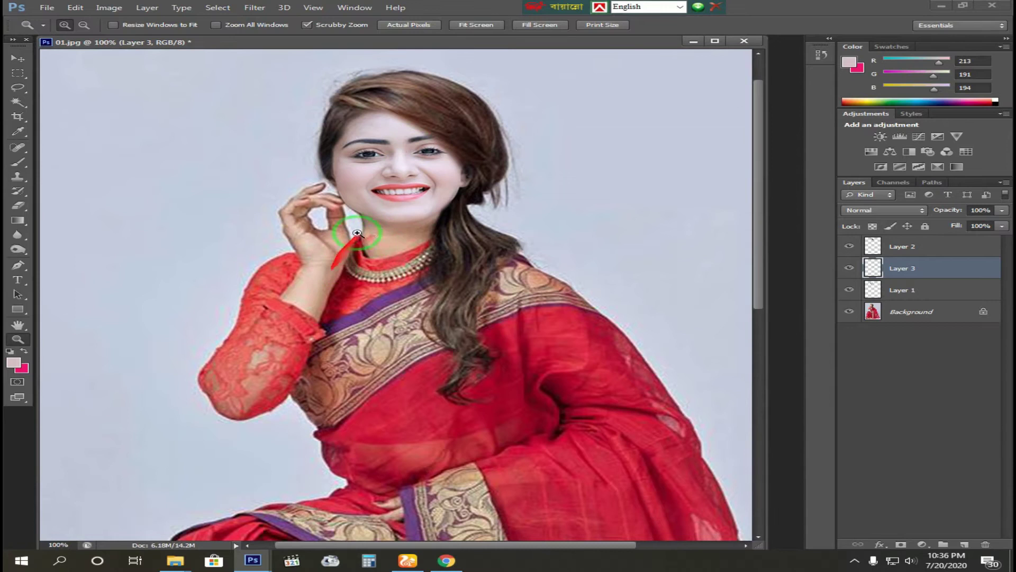
Add a new layer directly above the face layer
{"action": "key", "text": "v"}
{"action": "right_click", "coordinate": [402, 163]}
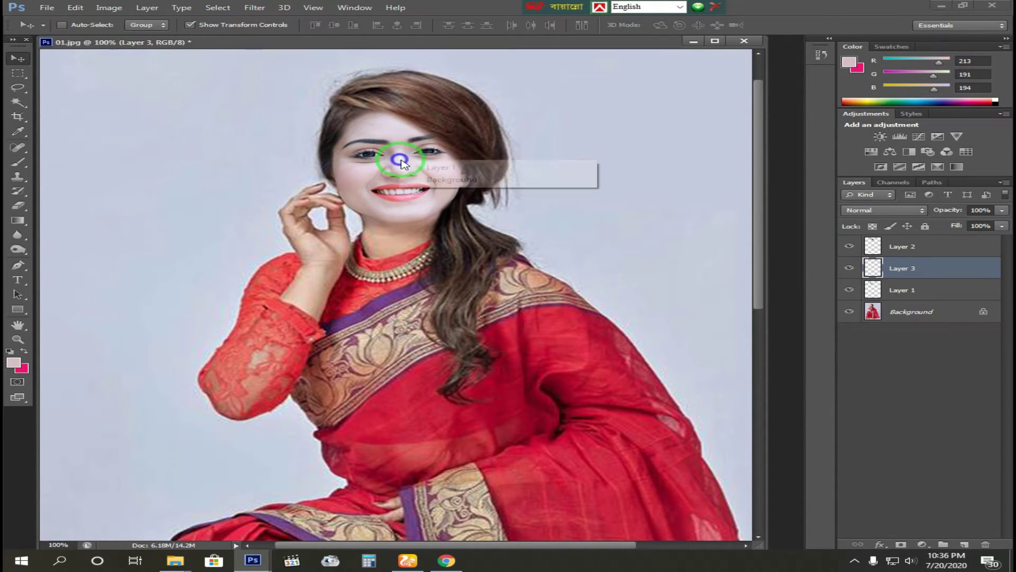
{"action": "left_click", "coordinate": [405, 173]}
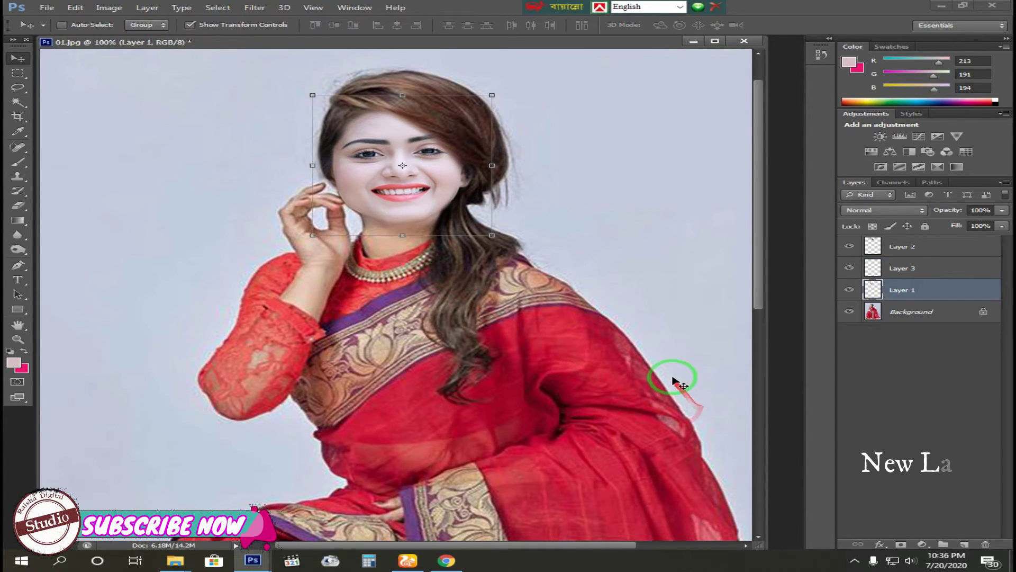
{"action": "left_click", "coordinate": [974, 545]}
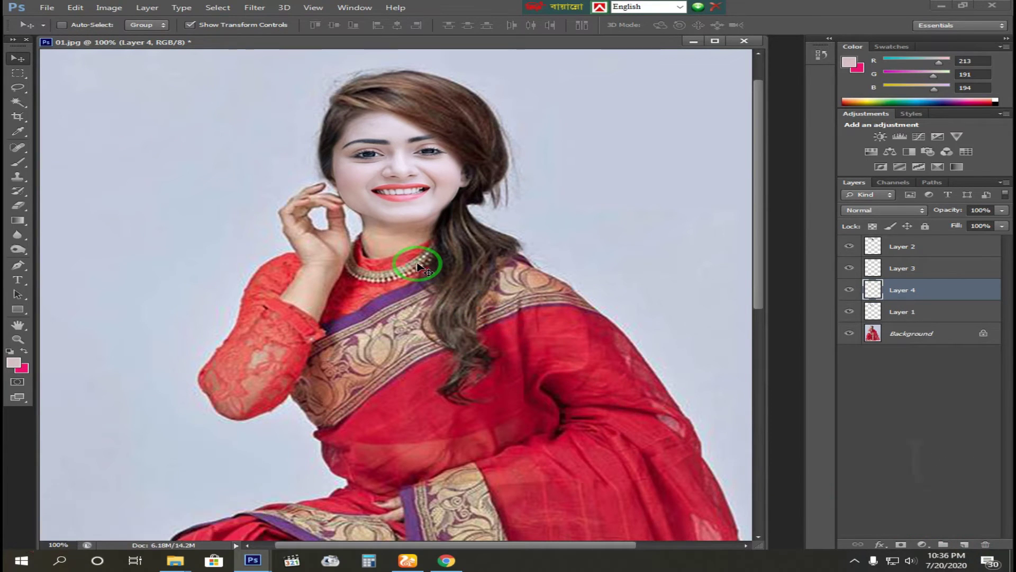
Sample the pale skin tone from the chin and paint it over the neck, hand and forearm with a 30-pixel brush
{"action": "key", "text": "i"}
{"action": "left_click", "coordinate": [407, 207]}
{"action": "key", "text": "v"}
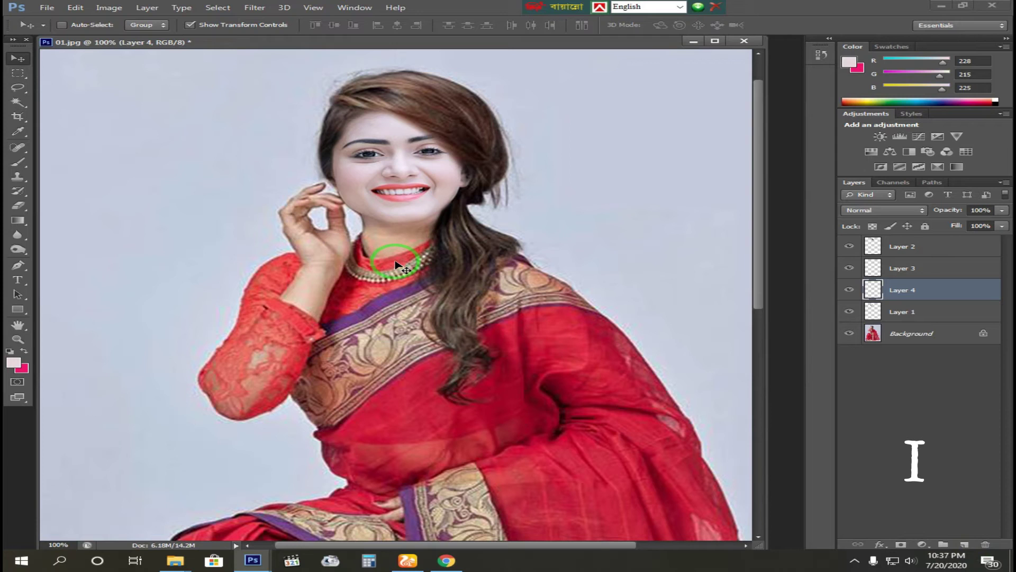
{"action": "key", "text": "b"}
{"action": "mouse_move", "coordinate": [390, 231]}
{"action": "left_mouse_down"}
{"action": "mouse_move", "coordinate": [426, 224]}
{"action": "mouse_move", "coordinate": [409, 245]}
{"action": "mouse_move", "coordinate": [385, 246]}
{"action": "mouse_move", "coordinate": [372, 230]}
{"action": "mouse_move", "coordinate": [404, 234]}
{"action": "mouse_move", "coordinate": [373, 236]}
{"action": "mouse_move", "coordinate": [378, 251]}
{"action": "mouse_move", "coordinate": [387, 252]}
{"action": "mouse_move", "coordinate": [319, 198]}
{"action": "mouse_move", "coordinate": [298, 201]}
{"action": "mouse_move", "coordinate": [290, 229]}
{"action": "mouse_move", "coordinate": [302, 283]}
{"action": "mouse_move", "coordinate": [292, 296]}
{"action": "mouse_move", "coordinate": [307, 309]}
{"action": "mouse_move", "coordinate": [316, 259]}
{"action": "mouse_move", "coordinate": [320, 284]}
{"action": "mouse_move", "coordinate": [318, 308]}
{"action": "mouse_move", "coordinate": [306, 238]}
{"action": "mouse_move", "coordinate": [329, 263]}
{"action": "mouse_move", "coordinate": [337, 215]}
{"action": "mouse_move", "coordinate": [301, 226]}
{"action": "mouse_move", "coordinate": [330, 258]}
{"action": "mouse_move", "coordinate": [314, 315]}
{"action": "left_mouse_up"}
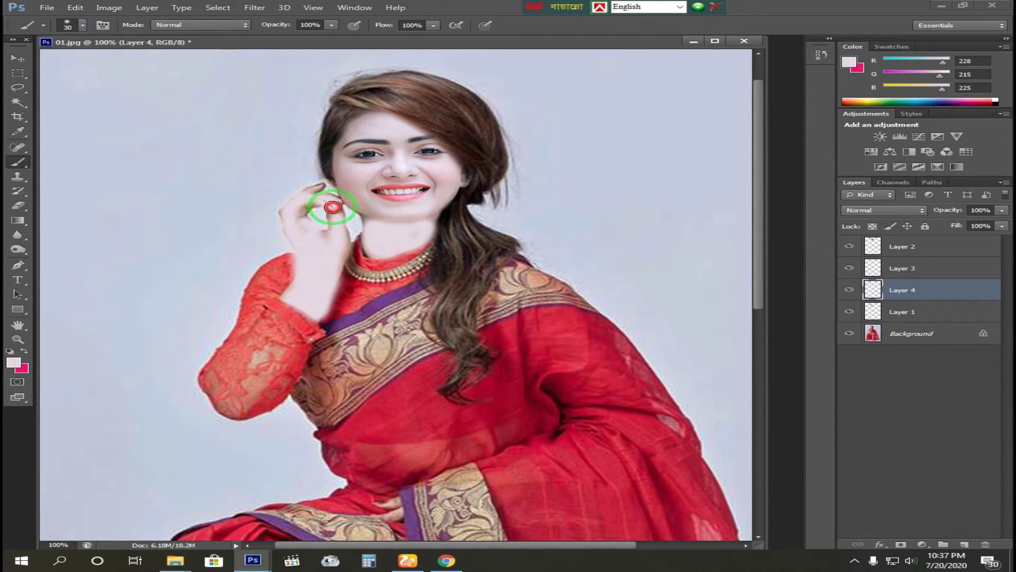
{"action": "mouse_move", "coordinate": [318, 186]}
{"action": "left_mouse_down"}
{"action": "mouse_move", "coordinate": [336, 223]}
{"action": "mouse_move", "coordinate": [416, 231]}
{"action": "mouse_move", "coordinate": [508, 264]}
{"action": "mouse_move", "coordinate": [367, 221]}
{"action": "mouse_move", "coordinate": [388, 239]}
{"action": "mouse_move", "coordinate": [432, 226]}
{"action": "mouse_move", "coordinate": [376, 230]}
{"action": "left_mouse_up"}
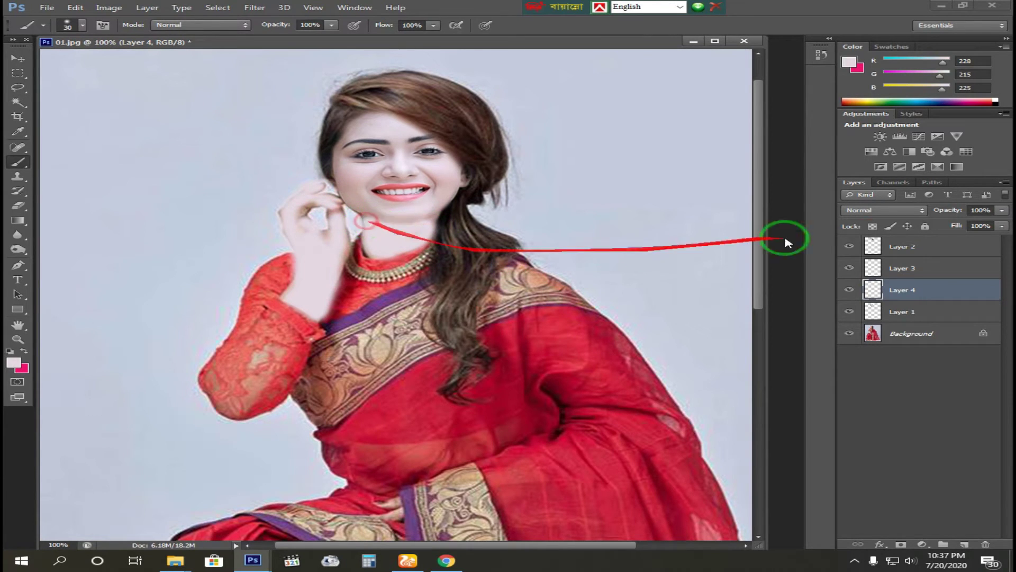
Lower the painted skin layer's fill to 40% and compare the neck and hand tones with the face
{"action": "left_click_drag", "start_coordinate": [999, 229], "coordinate": [954, 241]}
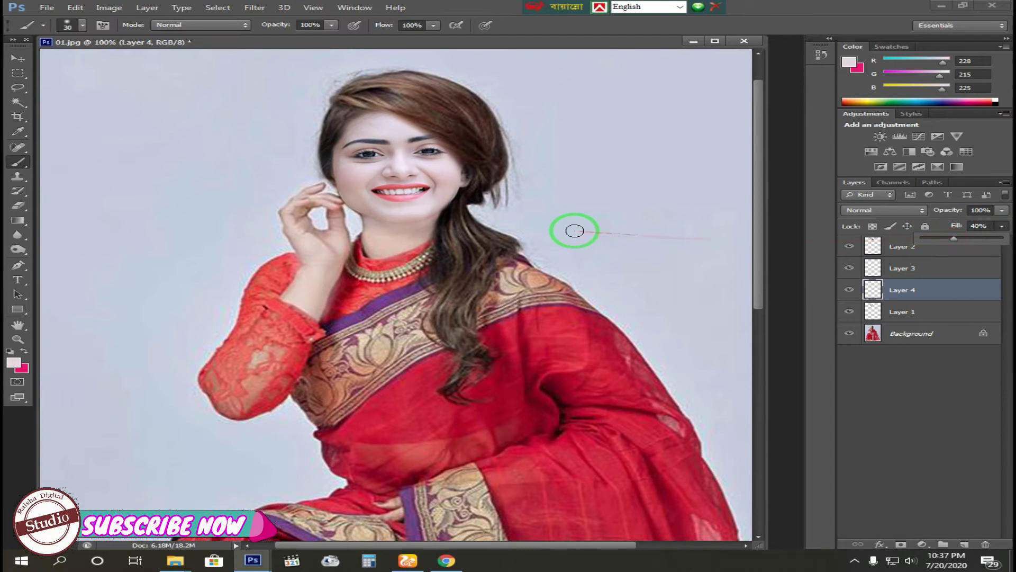
{"action": "key", "text": "z"}
{"action": "left_click_drag", "start_coordinate": [570, 231], "coordinate": [436, 227]}
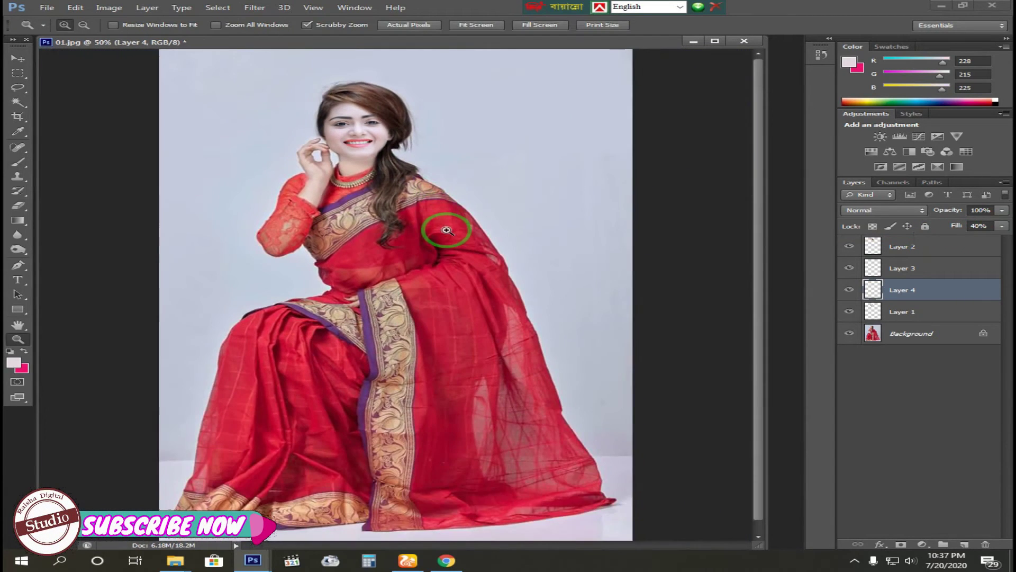
{"action": "left_click", "coordinate": [387, 171]}
{"action": "left_click", "coordinate": [387, 171]}
{"action": "left_click_drag", "start_coordinate": [394, 151], "coordinate": [514, 286]}
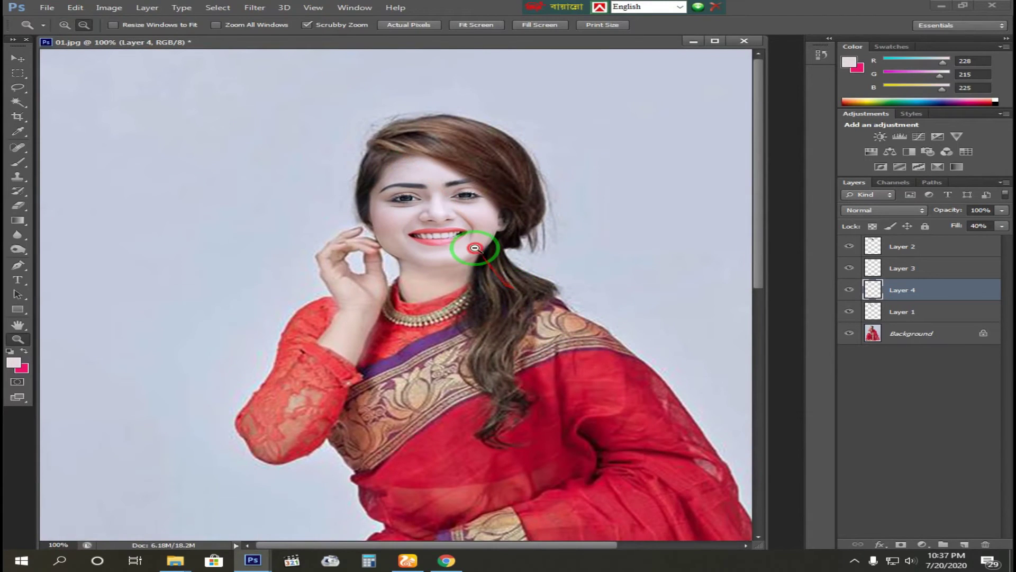
{"action": "left_click", "coordinate": [476, 243], "text": "alt"}
{"action": "left_click", "coordinate": [343, 204]}
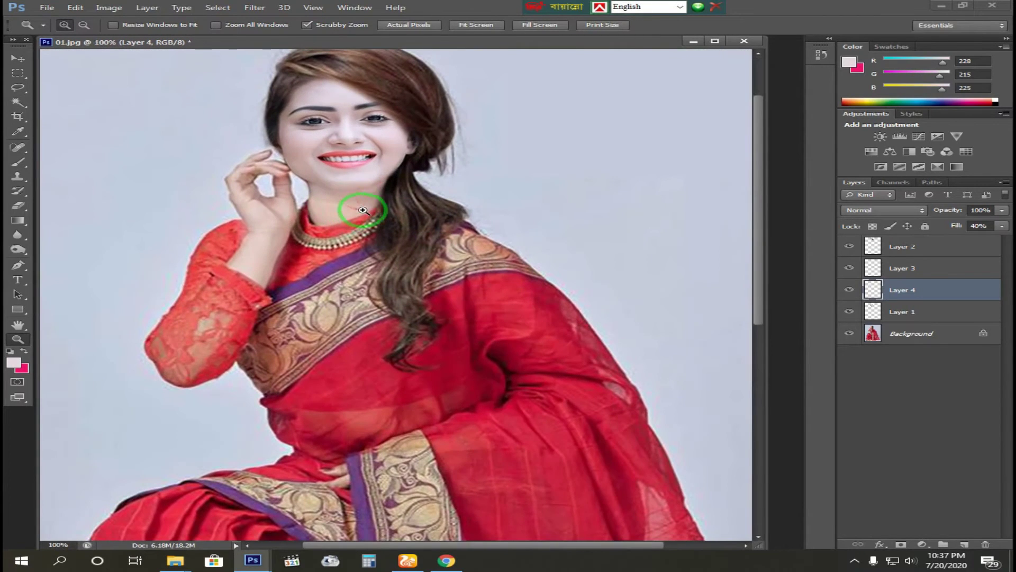
Set the painted skin layer's fill to 45%
{"action": "left_click", "coordinate": [1002, 226]}
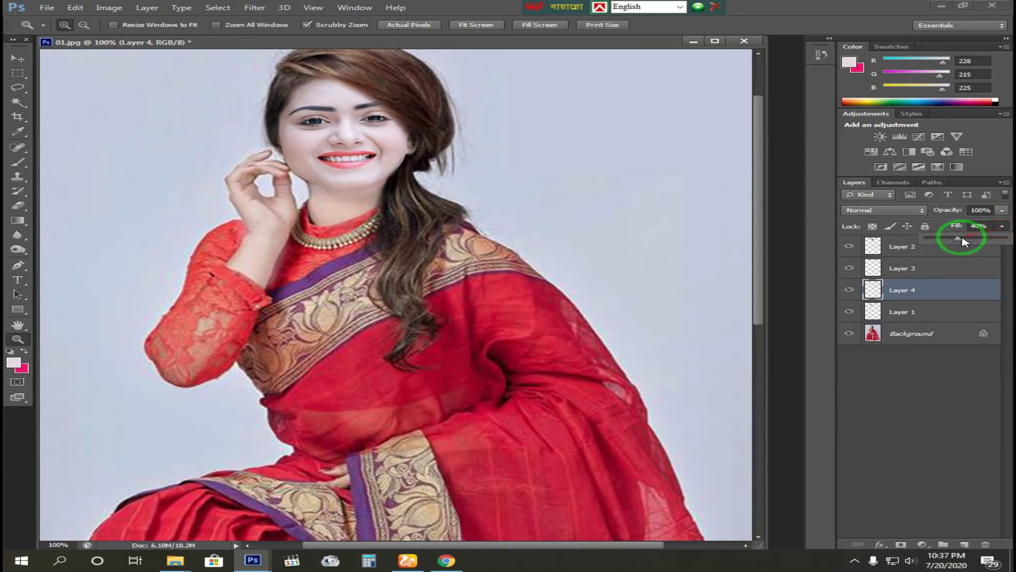
{"action": "left_click", "coordinate": [377, 220]}
{"action": "key", "text": "ctrl+0"}
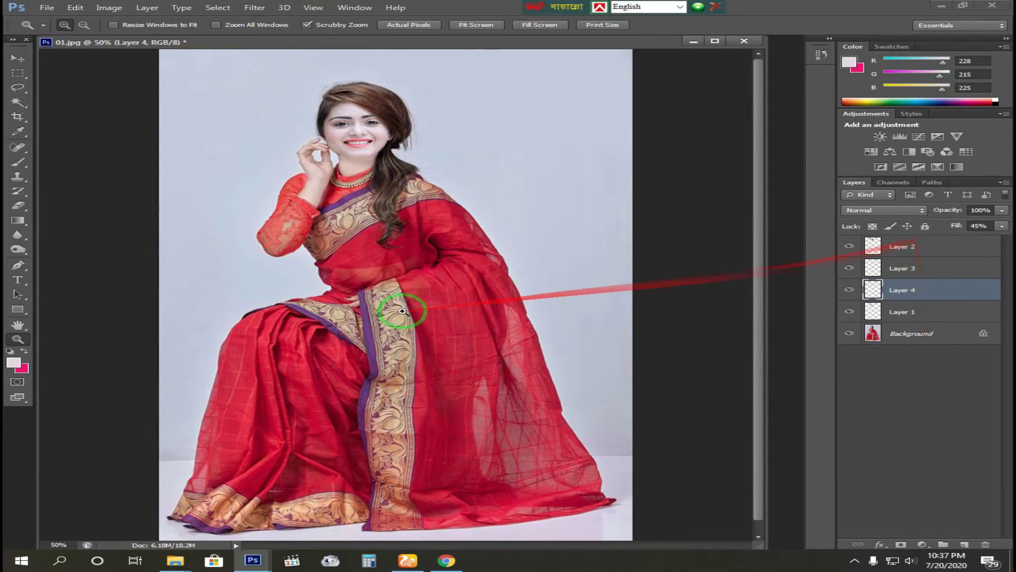
Check the blended face and neck up close and merge all visible layers into the Background
{"action": "left_click", "coordinate": [407, 295]}
{"action": "left_click", "coordinate": [359, 165]}
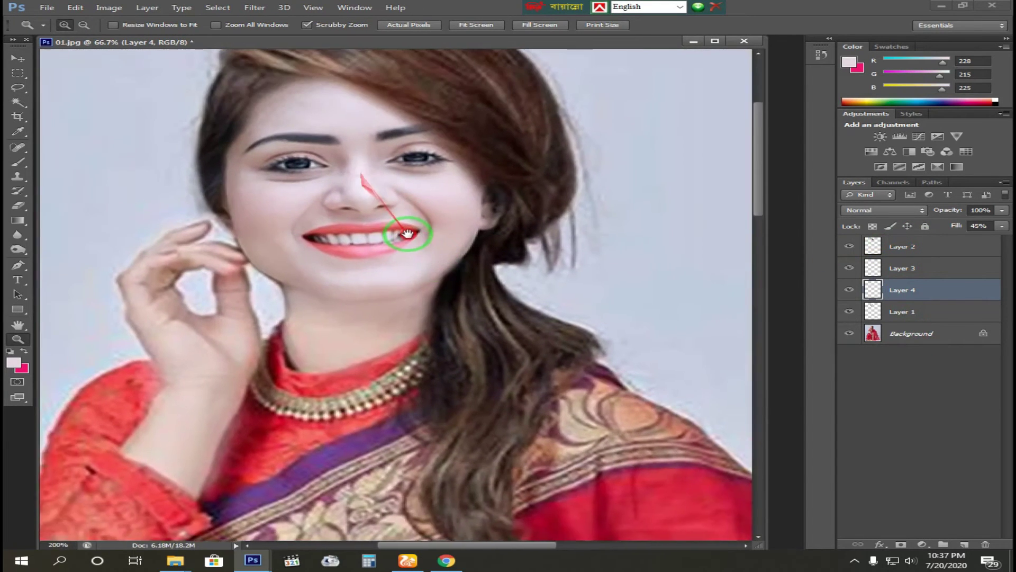
{"action": "left_click", "coordinate": [408, 227]}
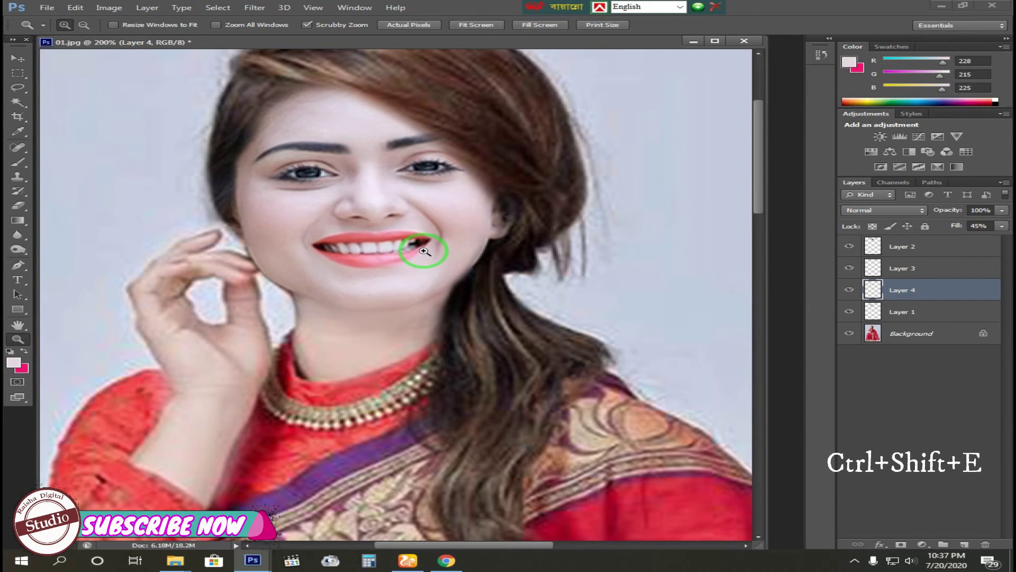
{"action": "key", "text": "ctrl+shift+e"}
{"action": "left_click", "coordinate": [424, 265], "text": "alt"}
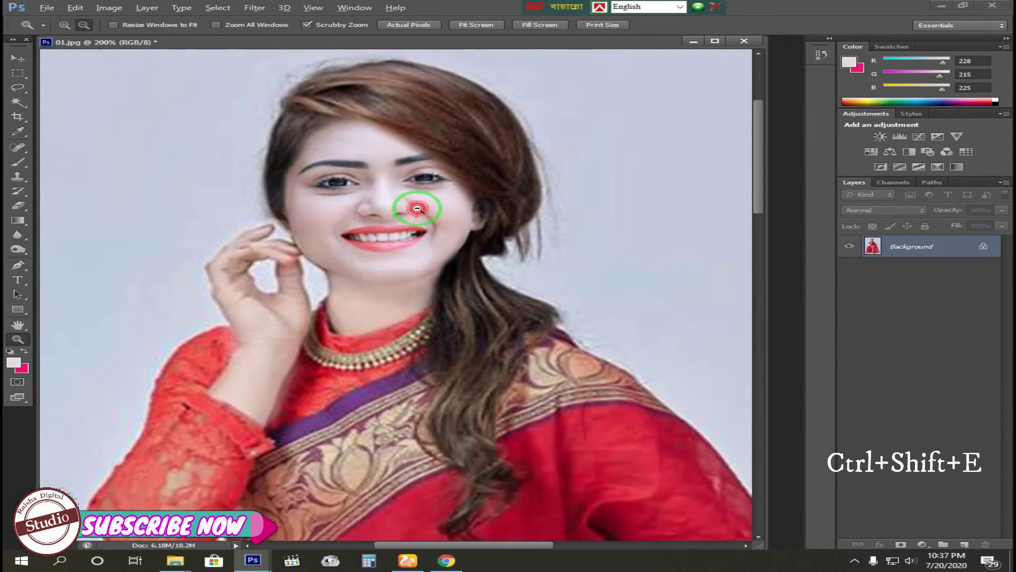
Darken the whole merged image with Curves by setting the RGB midtone point to input 122 and output 84
{"action": "left_click", "coordinate": [447, 198], "text": "alt"}
{"action": "left_click", "coordinate": [411, 217]}
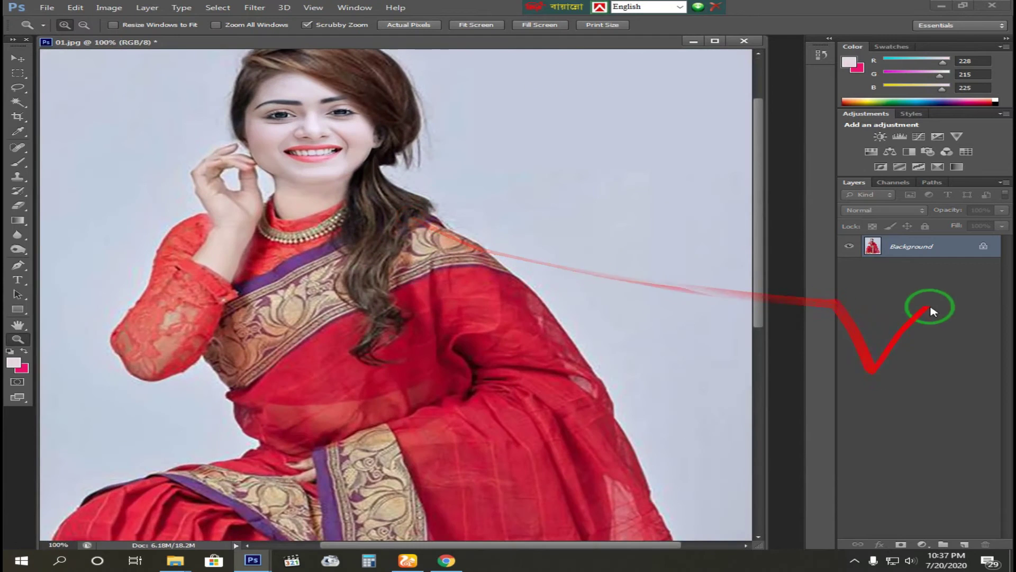
{"action": "left_click", "coordinate": [475, 253]}
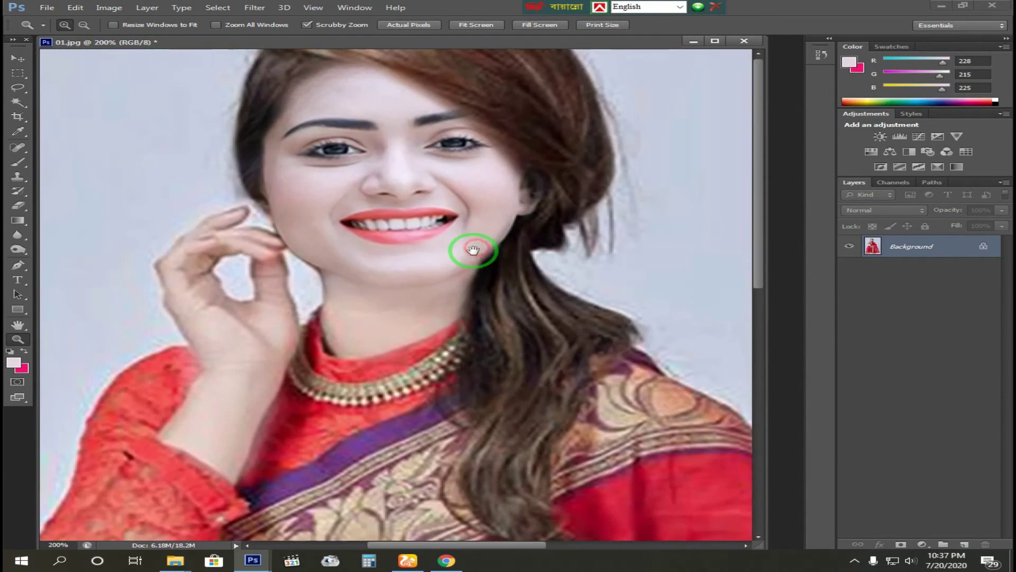
{"action": "left_click", "coordinate": [473, 256], "text": "alt"}
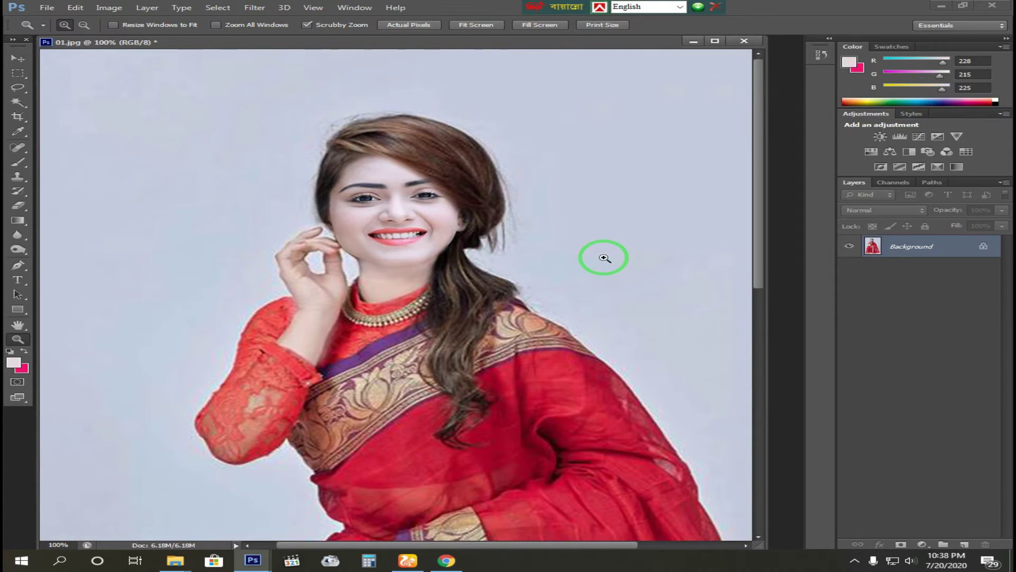
{"action": "key", "text": "ctrl+m"}
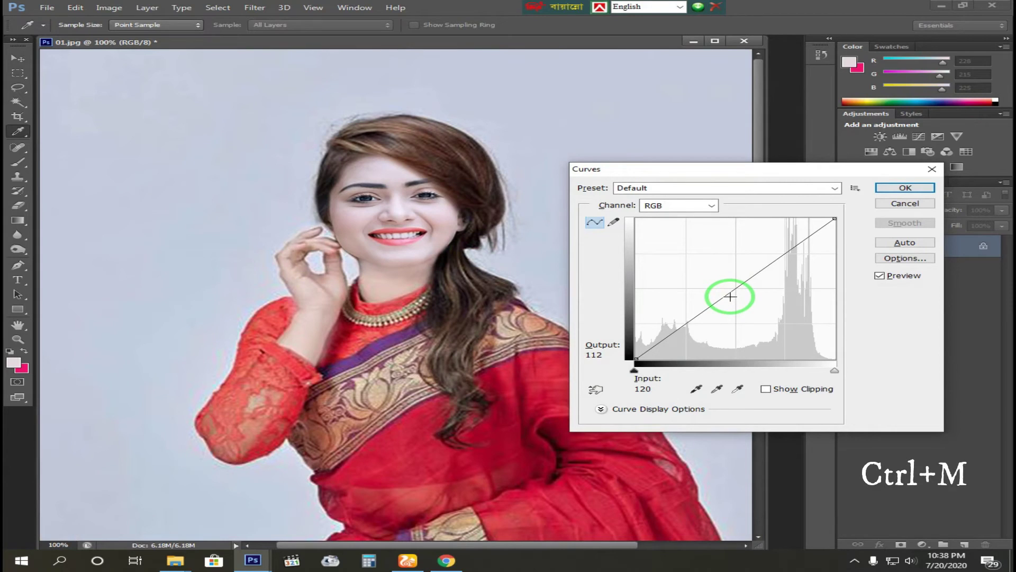
{"action": "left_click_drag", "start_coordinate": [730, 296], "coordinate": [730, 303]}
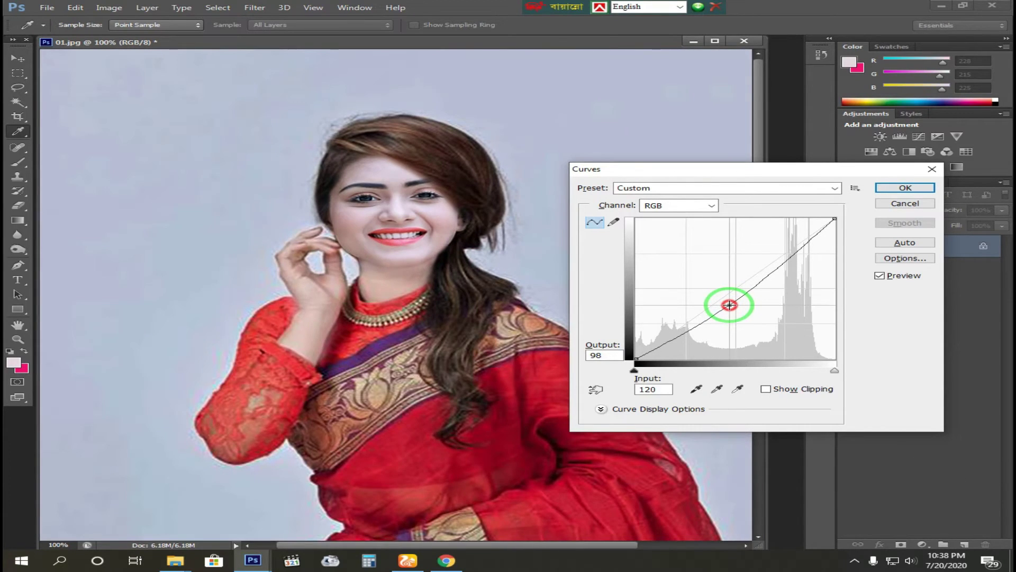
{"action": "left_click_drag", "start_coordinate": [729, 305], "coordinate": [731, 313]}
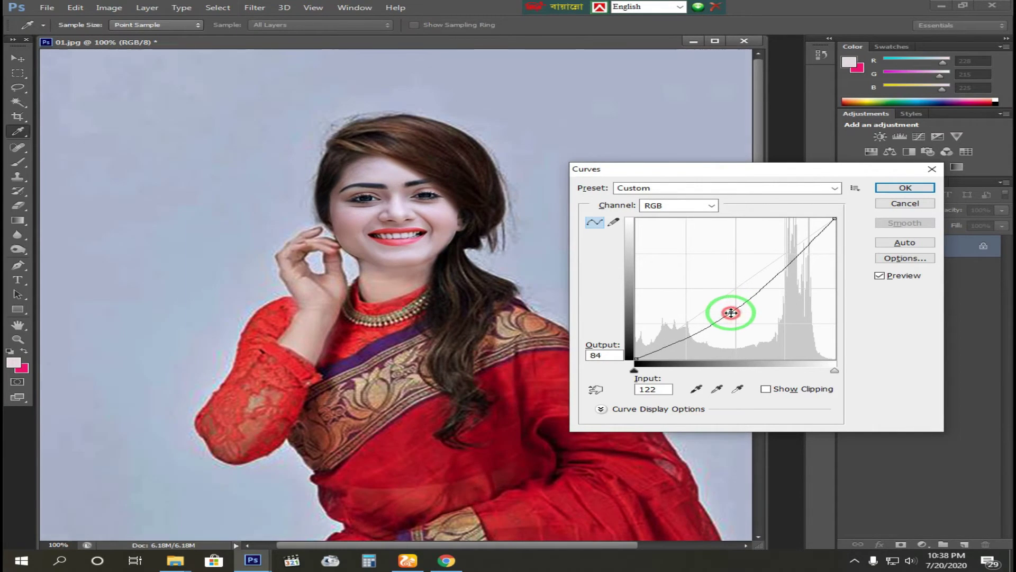
{"action": "key", "text": "Return"}
Select the skin of the raised hand and forearm with the Magic Wand and feather the selection
{"action": "key", "text": "z"}
{"action": "left_click_drag", "start_coordinate": [574, 261], "coordinate": [404, 341]}
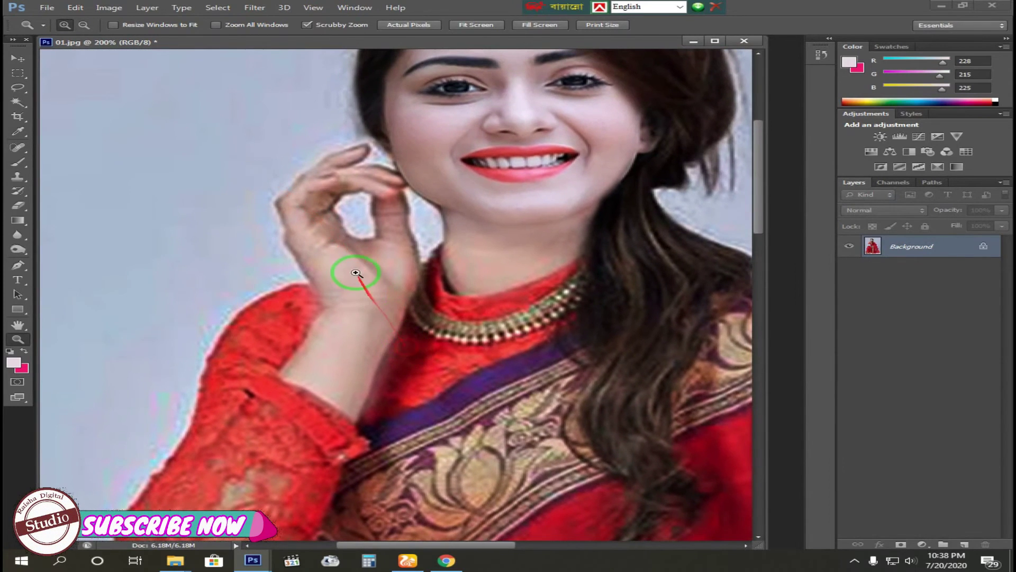
{"action": "key", "text": "w"}
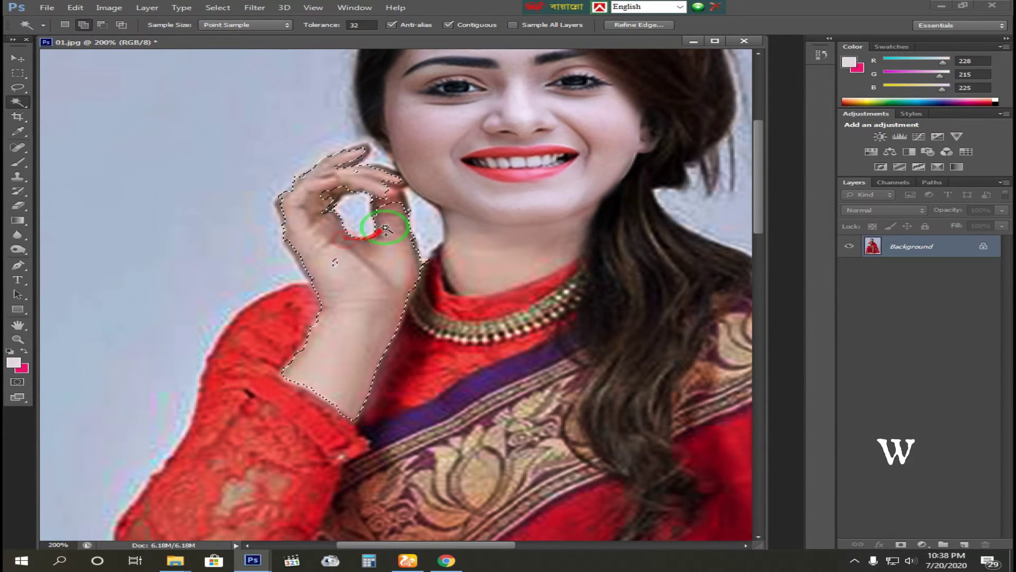
{"action": "right_click", "coordinate": [381, 274]}
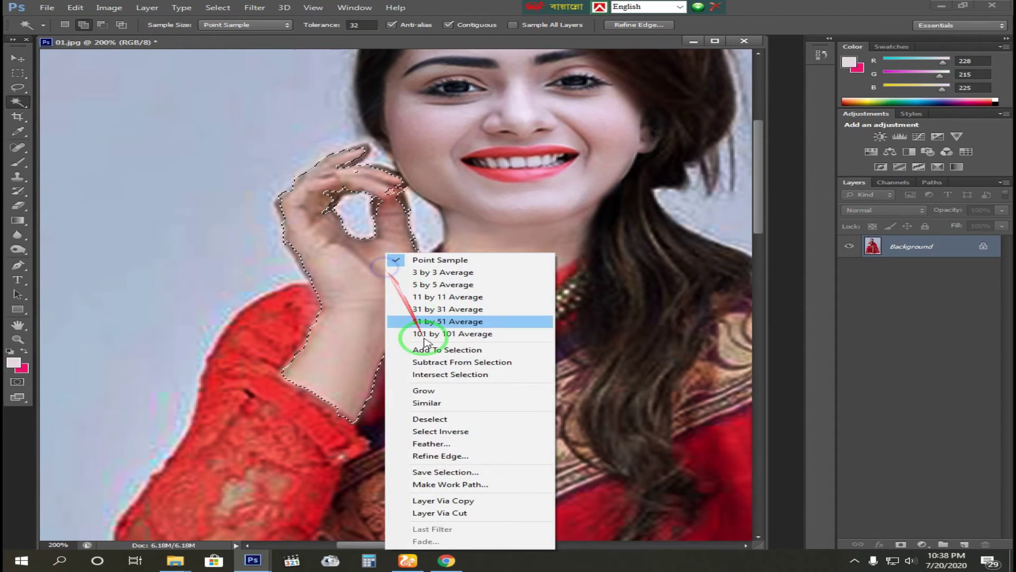
{"action": "left_click", "coordinate": [445, 447]}
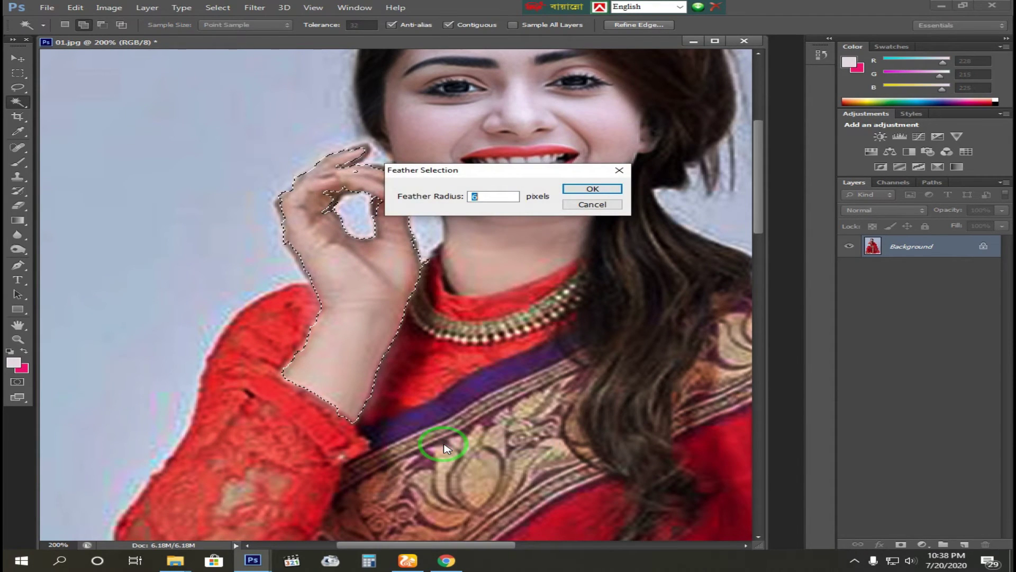
{"action": "key", "text": "Return"}
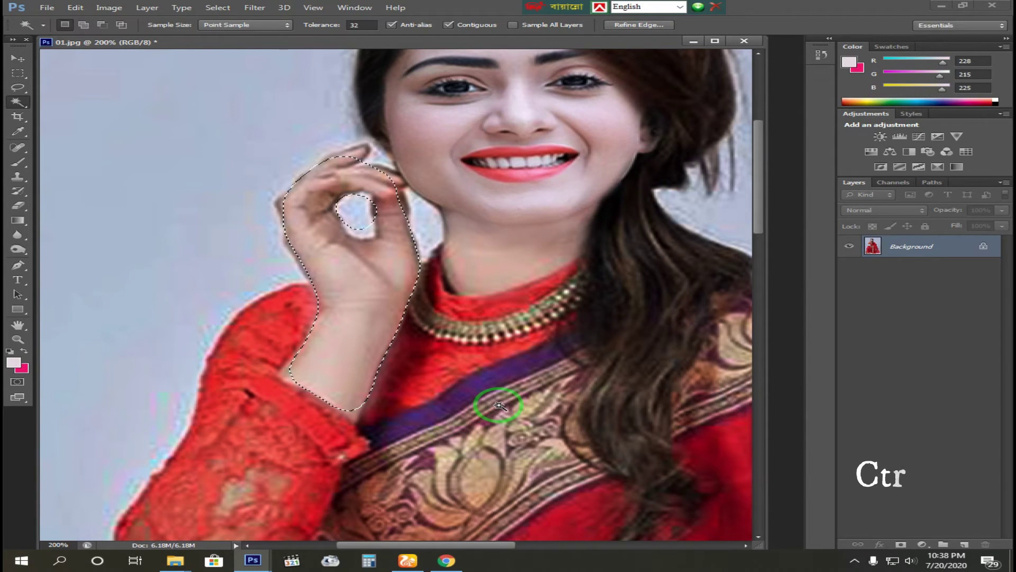
Brighten the selected hand and forearm with an RGB curve point at input 117, output 132, and deselect
{"action": "key", "text": "ctrl+m"}
{"action": "left_click_drag", "start_coordinate": [727, 294], "coordinate": [726, 286]}
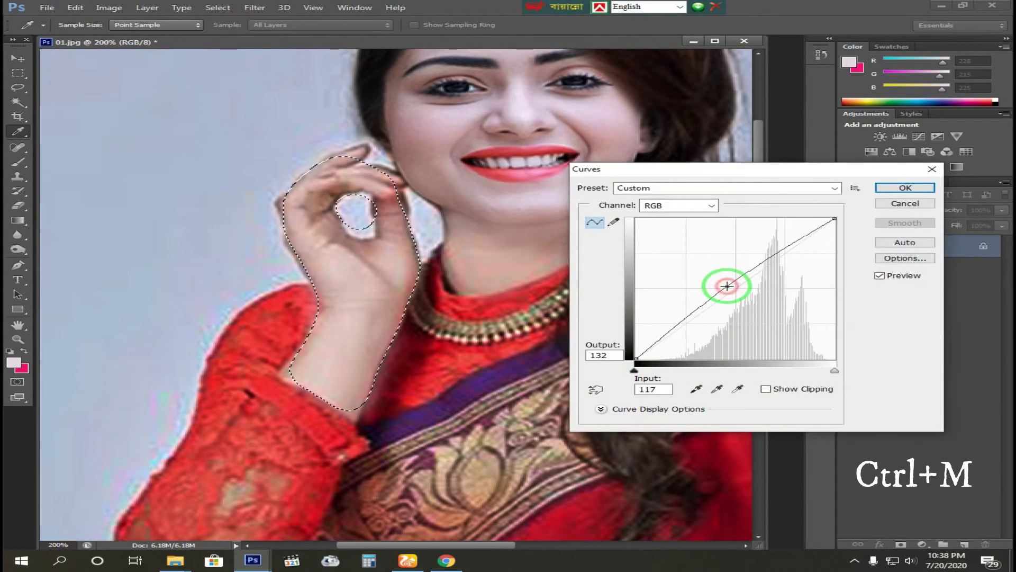
{"action": "key", "text": "Return"}
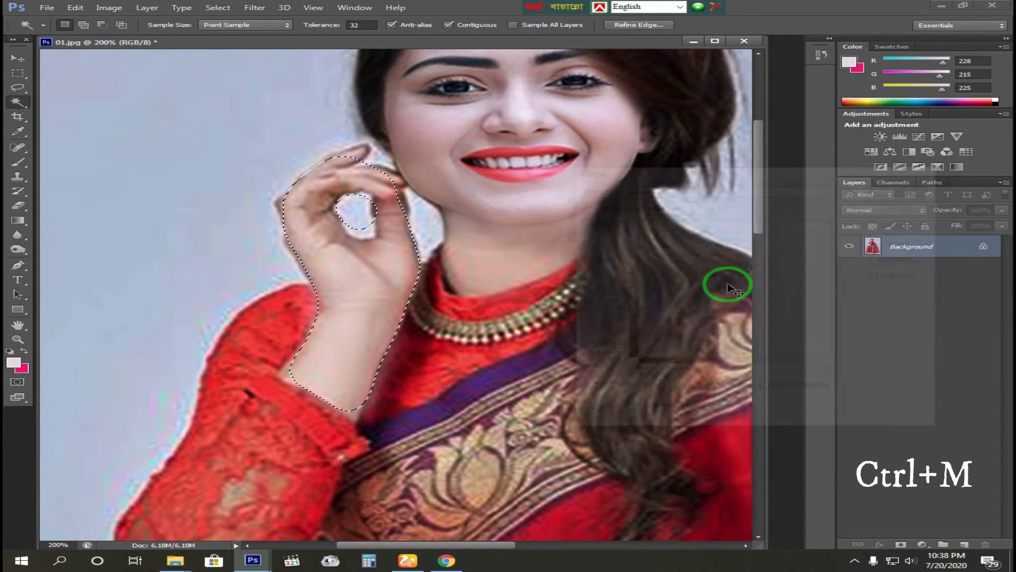
{"action": "key", "text": "ctrl+d"}
Cool the selected hand and forearm with Curves by setting a Blue channel point at input 124, output 139
{"action": "key", "text": "z"}
{"action": "left_click", "coordinate": [542, 261], "text": "alt"}
{"action": "left_click", "coordinate": [587, 326], "text": "alt"}
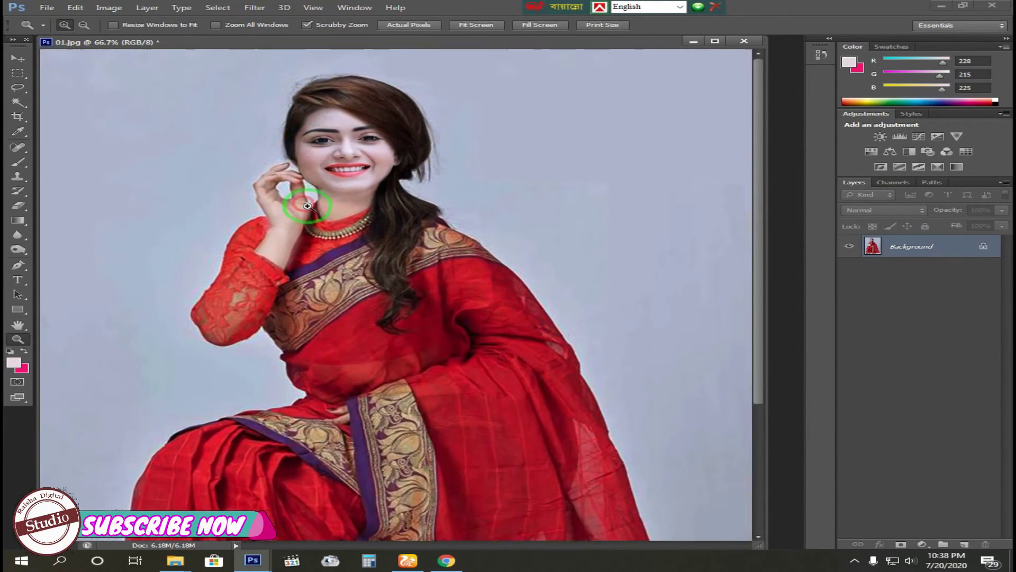
{"action": "left_click", "coordinate": [297, 201]}
{"action": "key", "text": "ctrl+m"}
{"action": "left_click", "coordinate": [712, 206]}
{"action": "left_click", "coordinate": [662, 243]}
{"action": "left_click", "coordinate": [732, 282]}
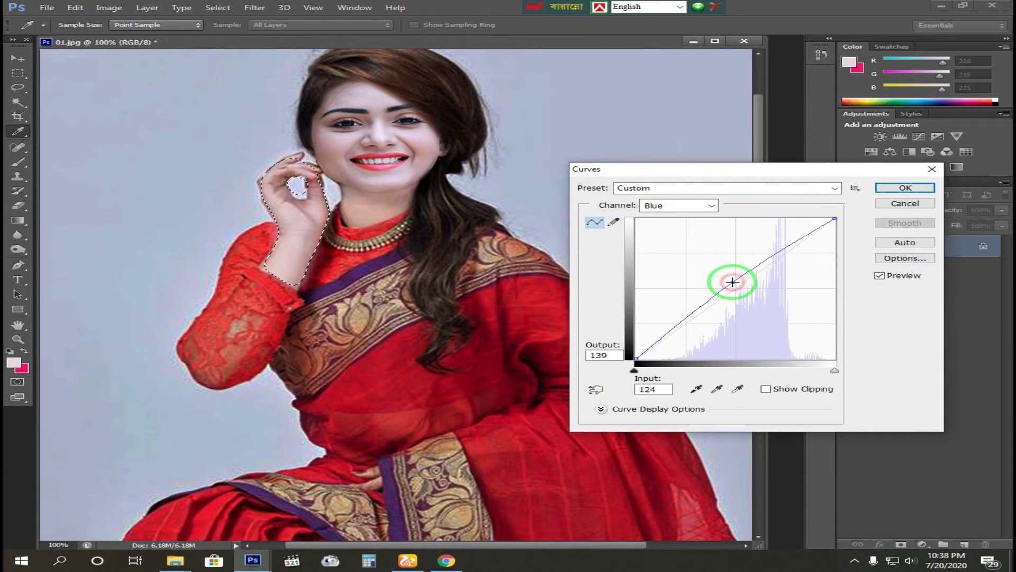
{"action": "key", "text": "Return"}
Blend the facial skin with the Mixer Brush, reduced to slightly under 35 pixels
{"action": "left_click_drag", "start_coordinate": [371, 140], "coordinate": [414, 207]}
{"action": "left_click", "coordinate": [376, 203]}
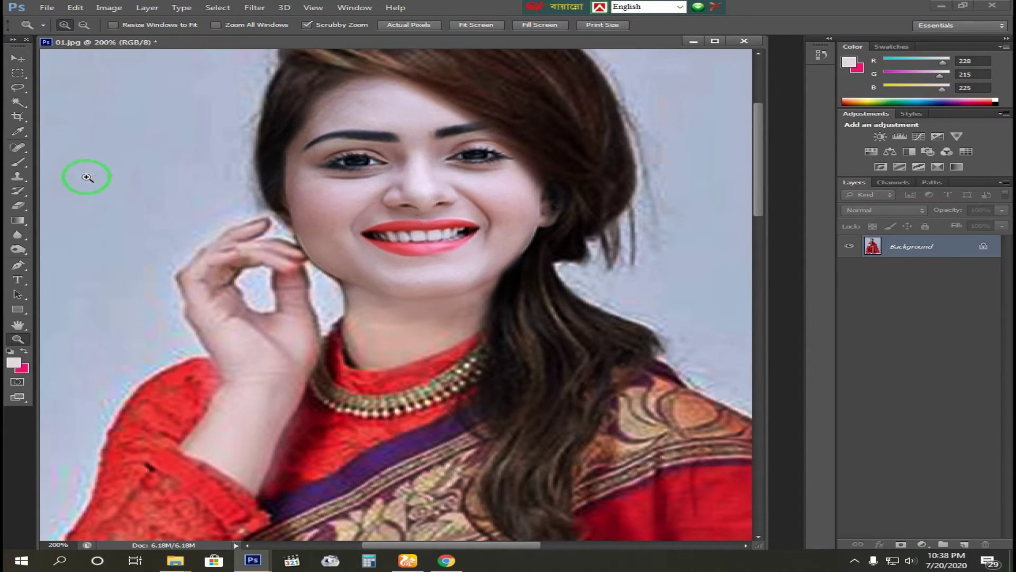
{"action": "key", "text": "b"}
{"action": "left_click_drag", "start_coordinate": [18, 162], "coordinate": [61, 191]}
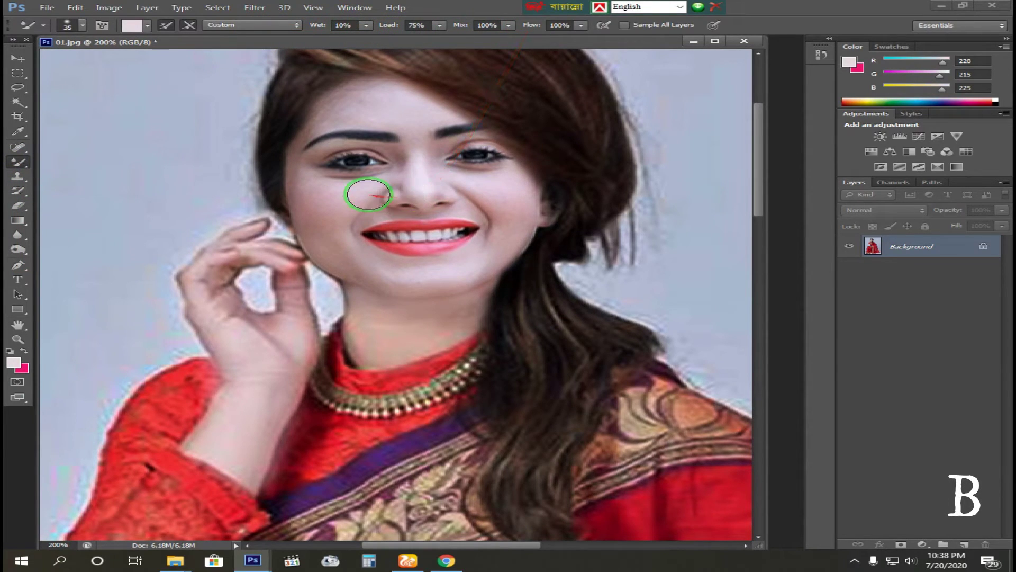
{"action": "key", "text": "bracketleft"}
{"action": "mouse_move", "coordinate": [316, 116]}
{"action": "left_mouse_down"}
{"action": "mouse_move", "coordinate": [397, 96]}
{"action": "mouse_move", "coordinate": [450, 115]}
{"action": "mouse_move", "coordinate": [431, 420]}
{"action": "left_mouse_up"}
{"action": "key", "text": "ctrl+plus"}
{"action": "mouse_move", "coordinate": [415, 280]}
{"action": "left_mouse_down"}
{"action": "mouse_move", "coordinate": [397, 204]}
{"action": "mouse_move", "coordinate": [473, 216]}
{"action": "mouse_move", "coordinate": [259, 390]}
{"action": "mouse_move", "coordinate": [270, 301]}
{"action": "mouse_move", "coordinate": [256, 306]}
{"action": "mouse_move", "coordinate": [283, 403]}
{"action": "mouse_move", "coordinate": [340, 470]}
{"action": "mouse_move", "coordinate": [268, 268]}
{"action": "mouse_move", "coordinate": [469, 243]}
{"action": "left_mouse_up"}
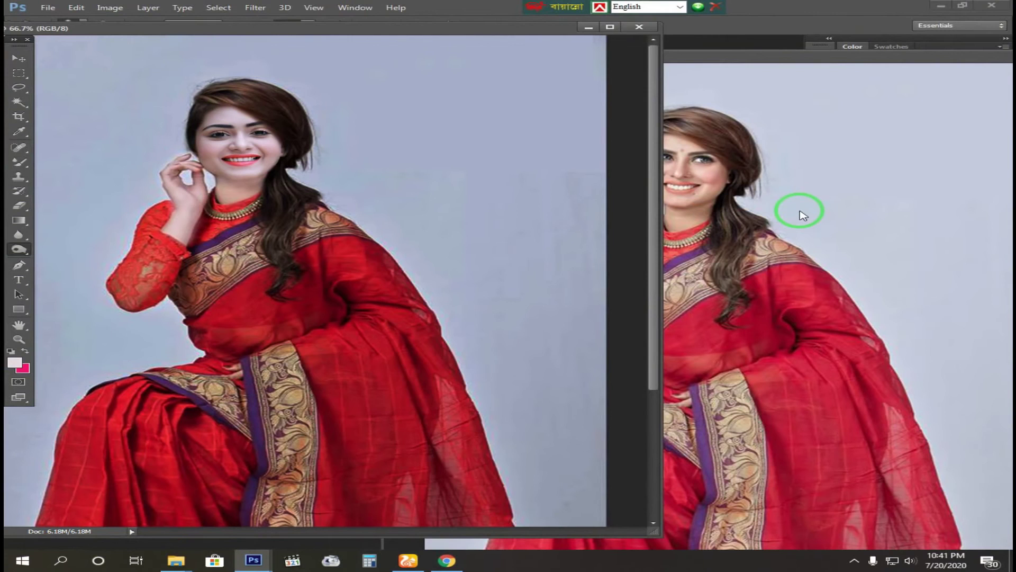
Compare the face in the finished portrait with the original face in 01.jpg at closer zoom
{"action": "left_click", "coordinate": [800, 210]}
{"action": "key", "text": "z"}
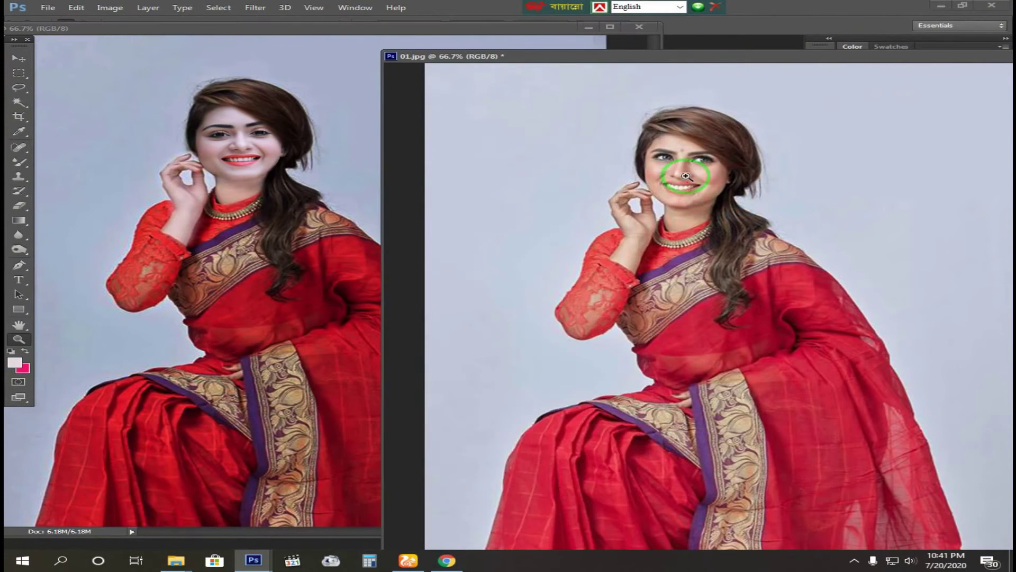
{"action": "left_click", "coordinate": [694, 202]}
{"action": "left_click", "coordinate": [609, 249]}
{"action": "left_click", "coordinate": [238, 148]}
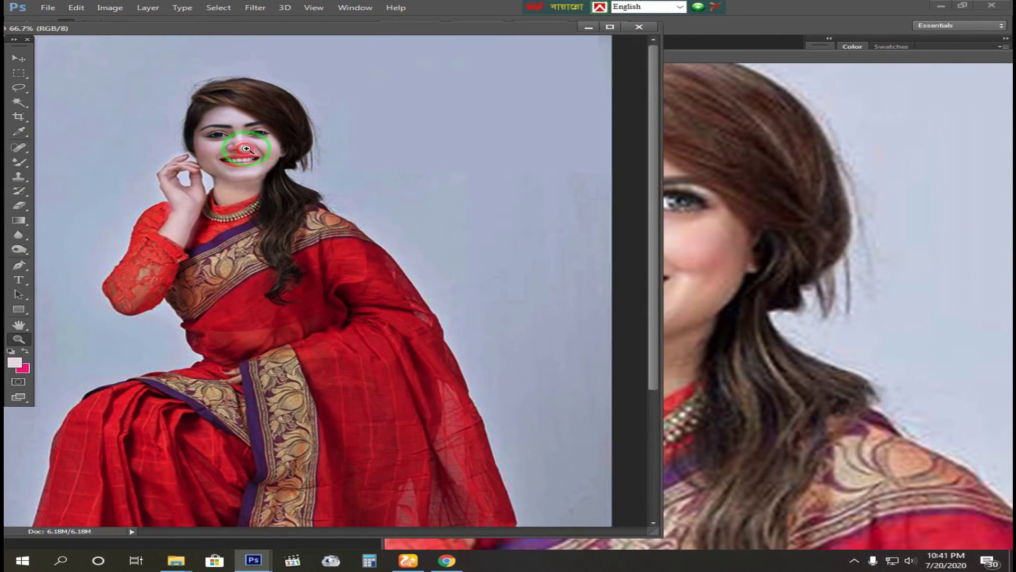
{"action": "left_click", "coordinate": [309, 217]}
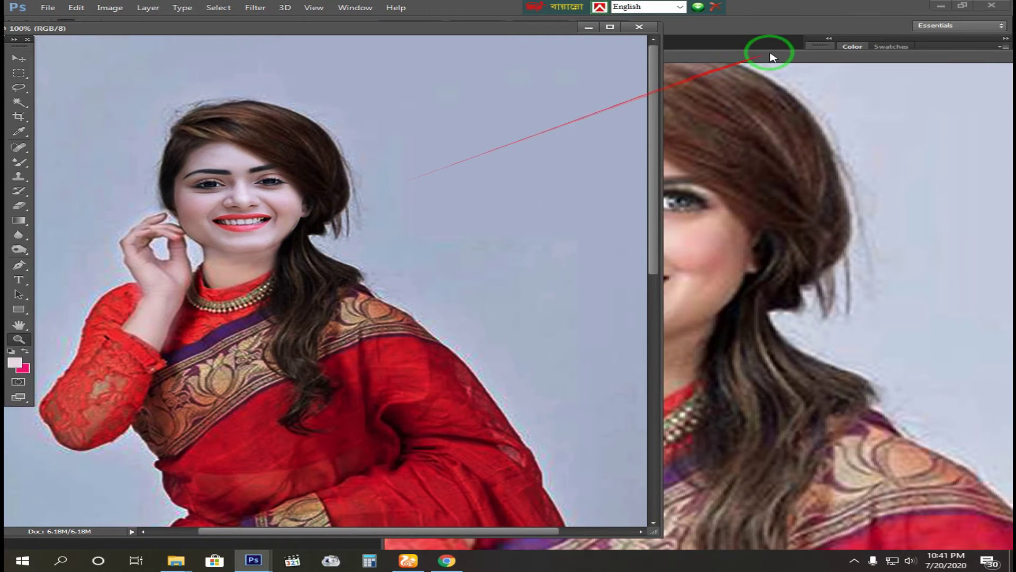
Place 02.jpg beside the finished portrait and compare its source face with the swapped one
{"action": "left_click_drag", "start_coordinate": [771, 57], "coordinate": [771, 192]}
{"action": "left_click", "coordinate": [767, 125]}
{"action": "left_click_drag", "start_coordinate": [789, 90], "coordinate": [590, 73]}
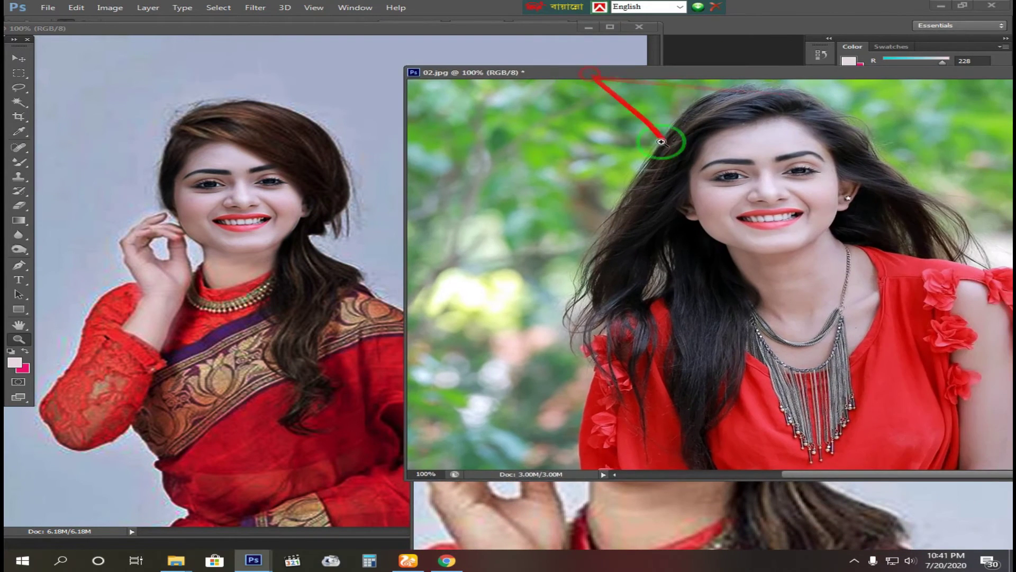
{"action": "left_click", "coordinate": [661, 142], "text": "alt"}
{"action": "left_click_drag", "start_coordinate": [783, 74], "coordinate": [659, 73]}
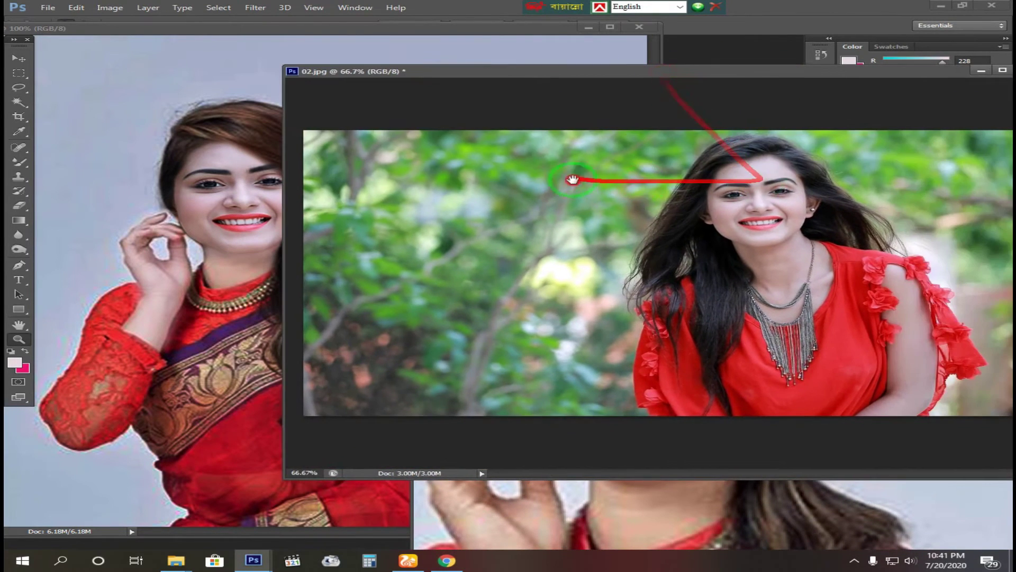
{"action": "left_click", "coordinate": [762, 196]}
{"action": "left_click_drag", "start_coordinate": [736, 260], "coordinate": [567, 204]}
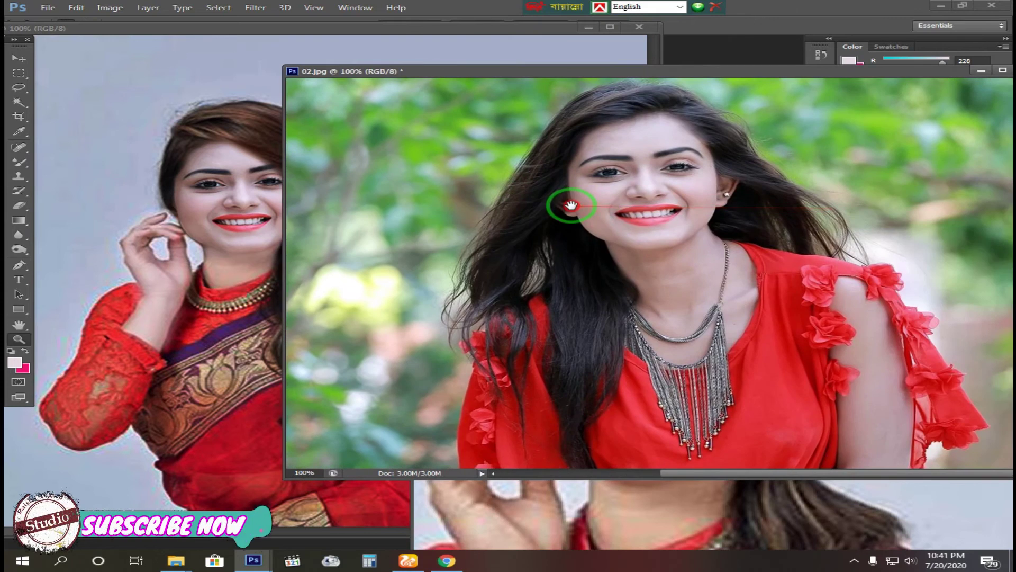
Place the original 01.jpg beside the finished portrait at 100% and compare the two faces and skin tones
{"action": "left_click", "coordinate": [538, 497]}
{"action": "left_click_drag", "start_coordinate": [672, 199], "coordinate": [617, 114]}
{"action": "left_click", "coordinate": [608, 222], "text": "alt"}
{"action": "left_click", "coordinate": [608, 223], "text": "alt"}
{"action": "left_click", "coordinate": [155, 115]}
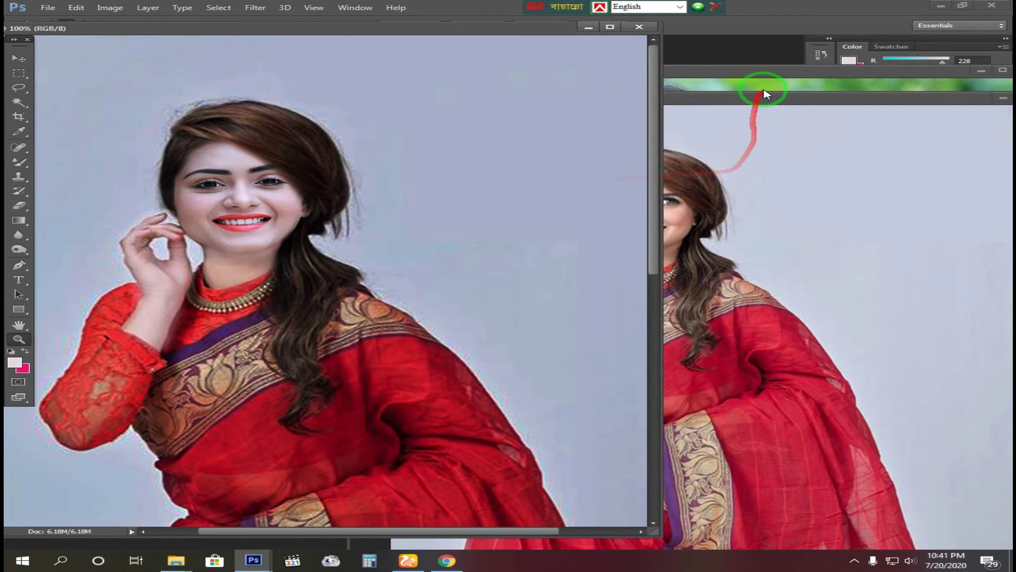
{"action": "left_click_drag", "start_coordinate": [764, 95], "coordinate": [760, 43]}
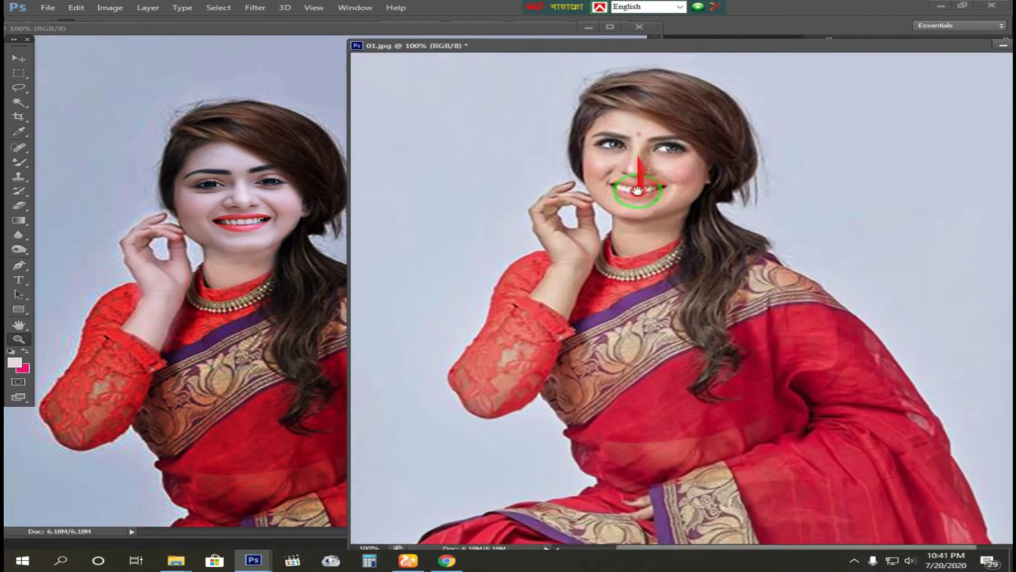
{"action": "left_click_drag", "start_coordinate": [637, 190], "coordinate": [638, 211]}
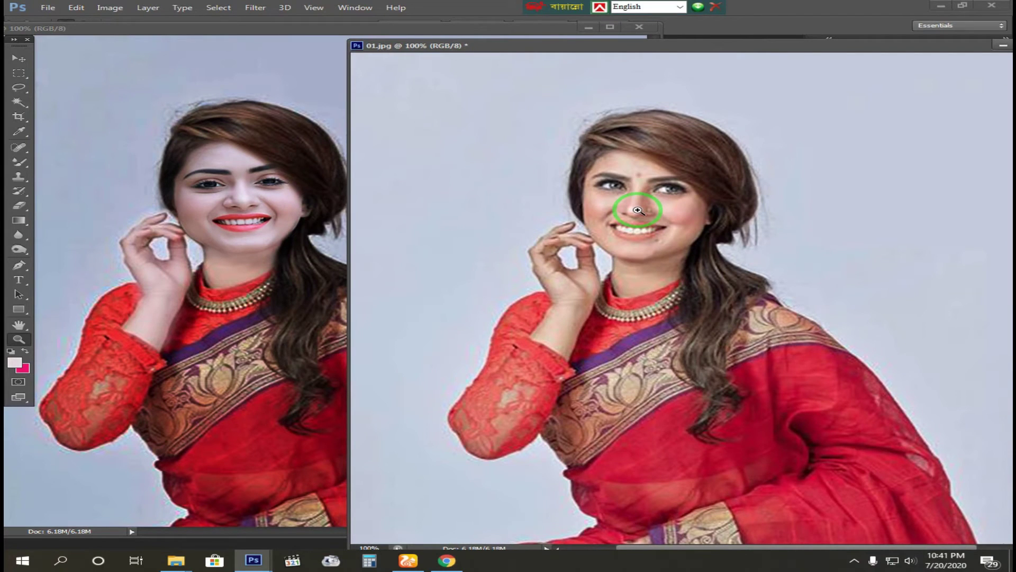
{"action": "left_click", "coordinate": [285, 176]}
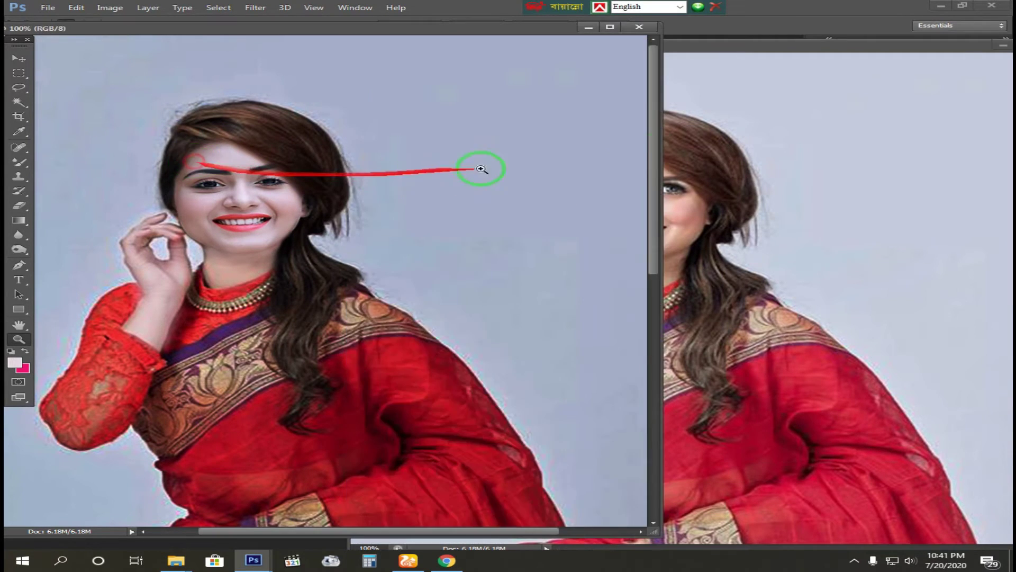
Review 02.jpg and the original 01.jpg once more in turn against the finished portrait
{"action": "left_click_drag", "start_coordinate": [756, 50], "coordinate": [772, 130]}
{"action": "left_click", "coordinate": [763, 93]}
{"action": "left_click_drag", "start_coordinate": [762, 75], "coordinate": [863, 85]}
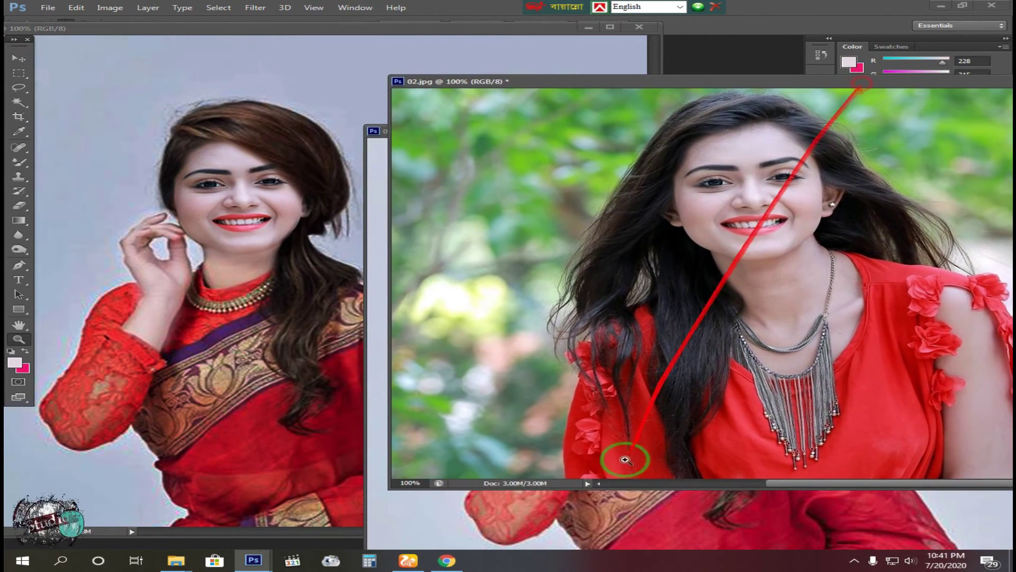
{"action": "left_click", "coordinate": [627, 516]}
{"action": "left_click_drag", "start_coordinate": [699, 120], "coordinate": [655, 52]}
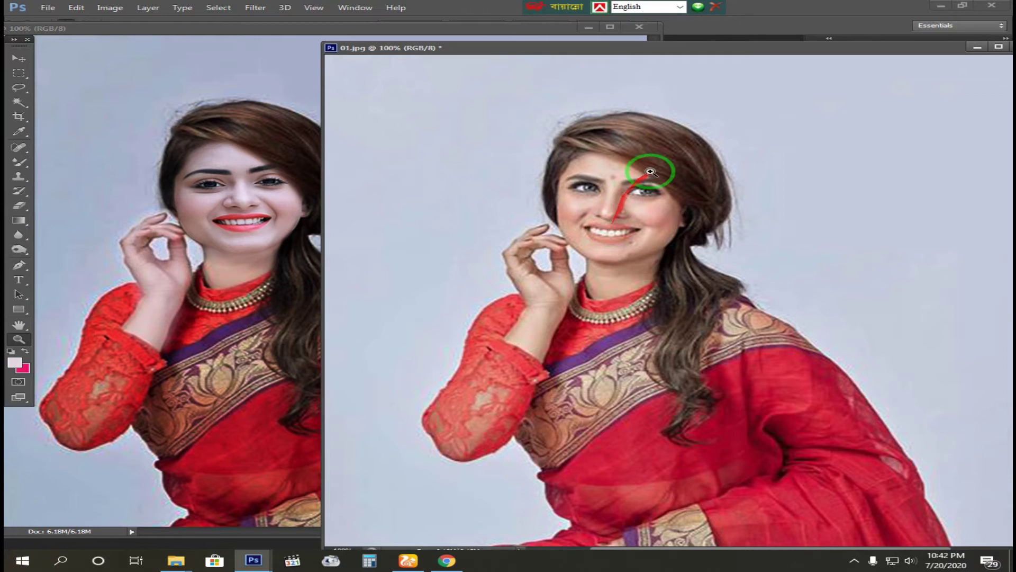
Close all open images without saving the changes to 02.jpg
{"action": "left_click_drag", "start_coordinate": [722, 49], "coordinate": [551, 77]}
{"action": "key", "text": "ctrl+w"}
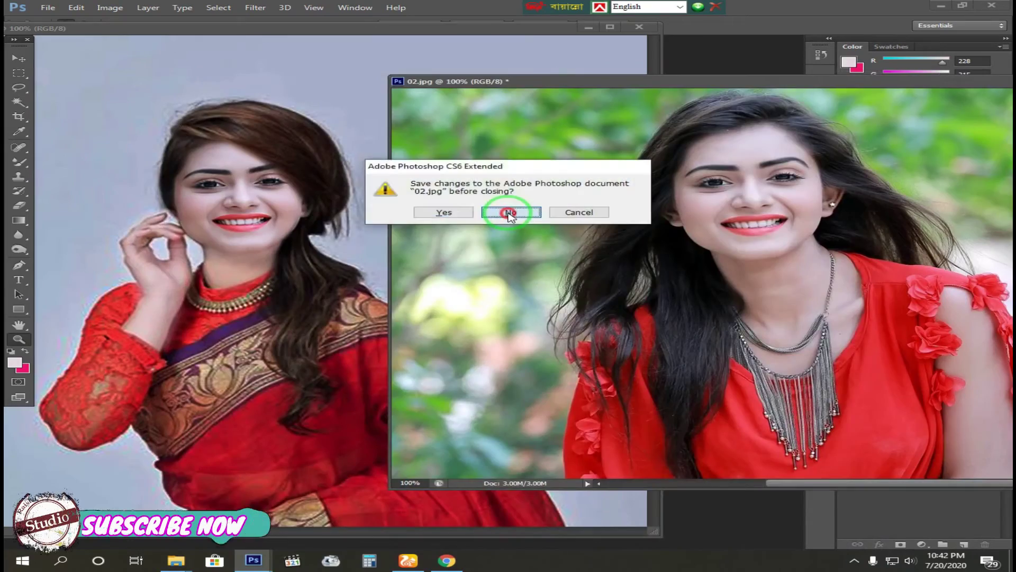
{"action": "left_click", "coordinate": [510, 211]}
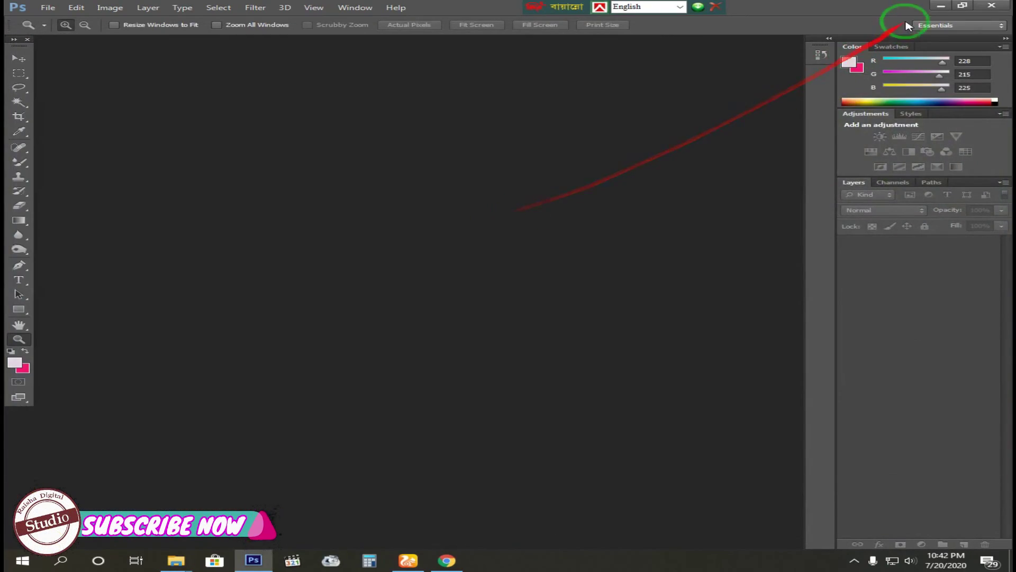
Open 03.jpg and 04.jpg from the desktop's New folder in Photoshop, each in its own floating window
{"action": "left_click", "coordinate": [937, 5]}
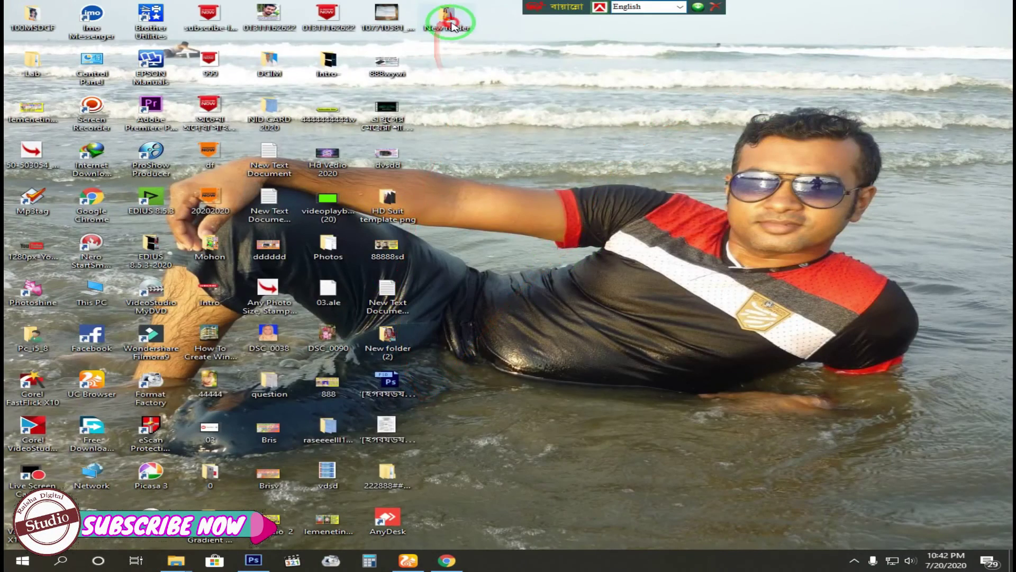
{"action": "double_click", "coordinate": [446, 15]}
{"action": "left_click", "coordinate": [716, 168]}
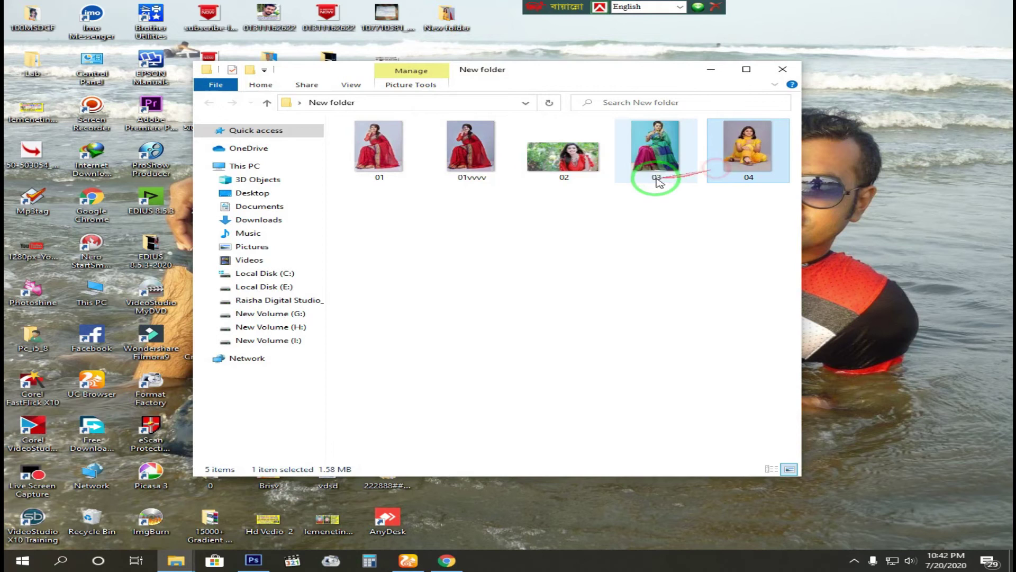
{"action": "left_click", "coordinate": [666, 164]}
{"action": "left_click", "coordinate": [714, 171], "text": "ctrl"}
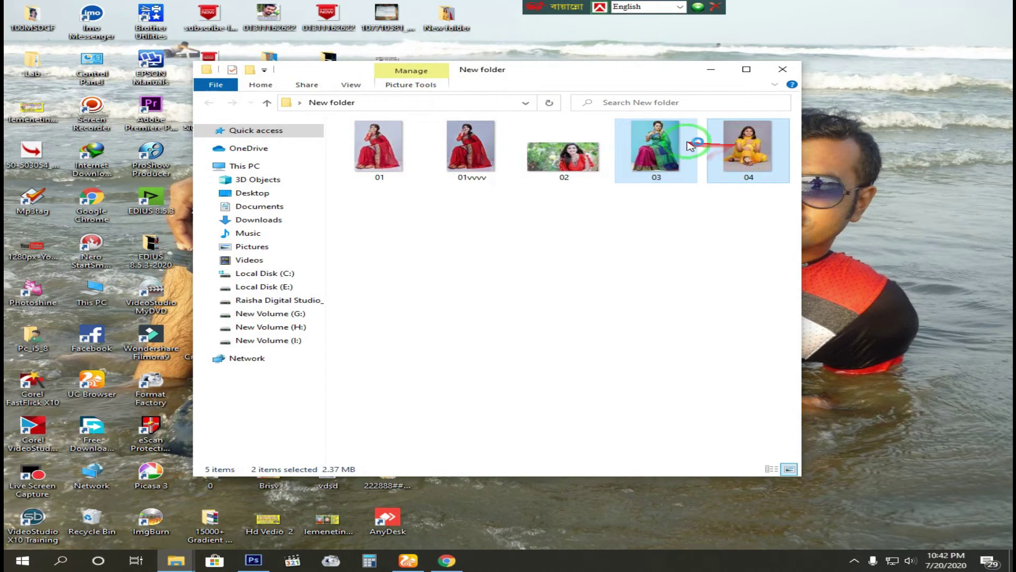
{"action": "left_click_drag", "start_coordinate": [657, 142], "coordinate": [516, 225]}
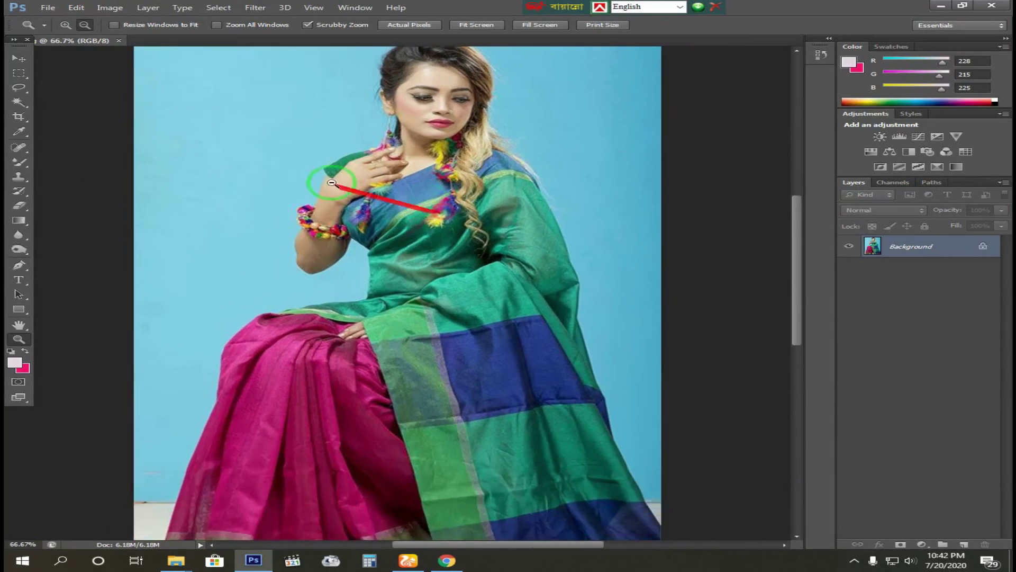
{"action": "left_click_drag", "start_coordinate": [67, 40], "coordinate": [87, 78]}
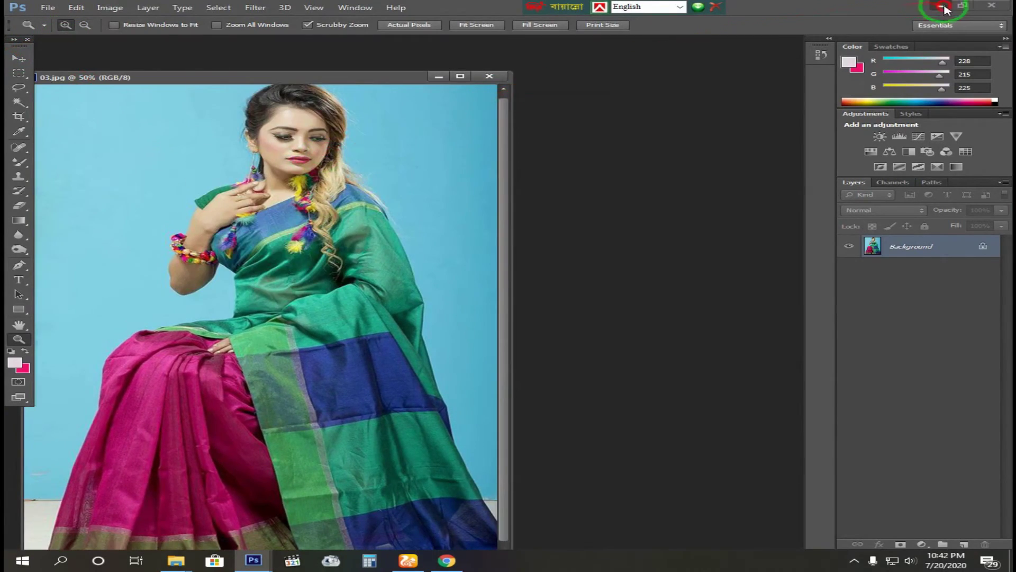
{"action": "left_click", "coordinate": [941, 6]}
{"action": "left_click_drag", "start_coordinate": [777, 175], "coordinate": [765, 242]}
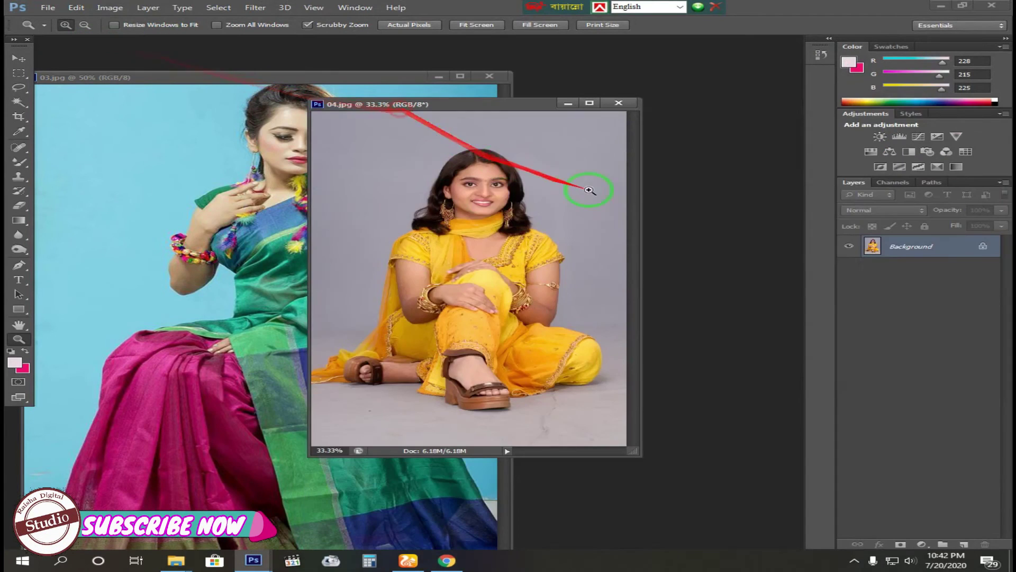
Inspect the faces in 04.jpg and 03.jpg up close, with 03.jpg enlarged to 100%
{"action": "left_click_drag", "start_coordinate": [483, 197], "coordinate": [200, 163]}
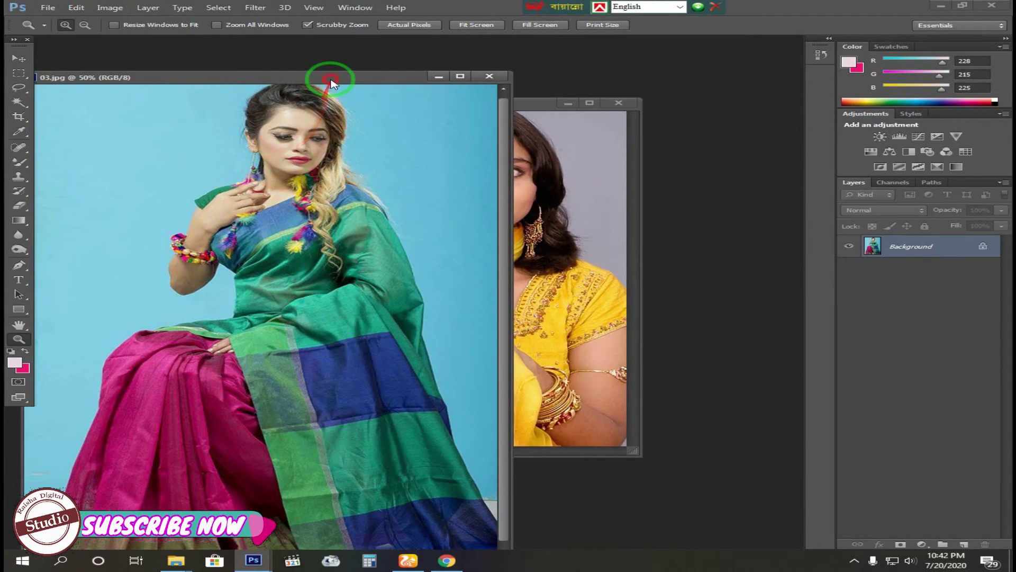
{"action": "double_click", "coordinate": [331, 80]}
{"action": "left_click", "coordinate": [561, 364]}
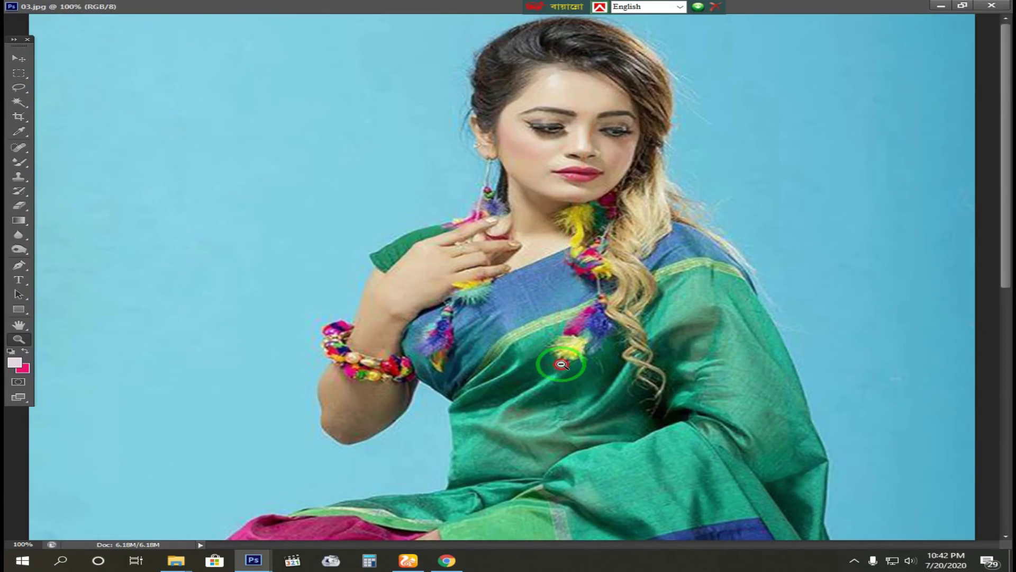
{"action": "left_click", "coordinate": [561, 364], "text": "alt"}
{"action": "left_click", "coordinate": [963, 5]}
{"action": "left_click", "coordinate": [536, 104]}
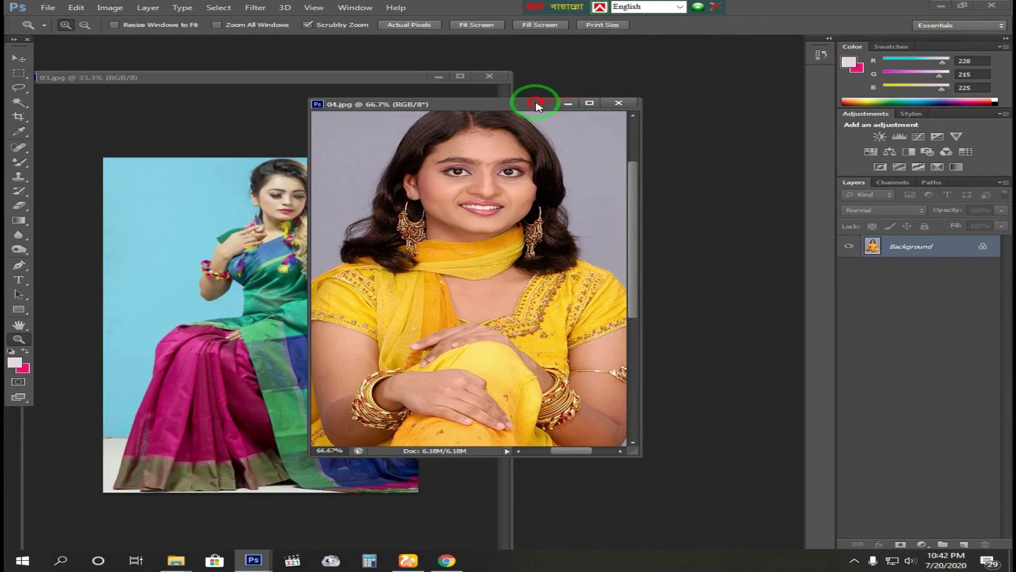
Enlarge the 04.jpg document window and frame the woman's face at 100% zoom
{"action": "double_click", "coordinate": [507, 105]}
{"action": "left_click", "coordinate": [586, 168]}
{"action": "left_click", "coordinate": [585, 168]}
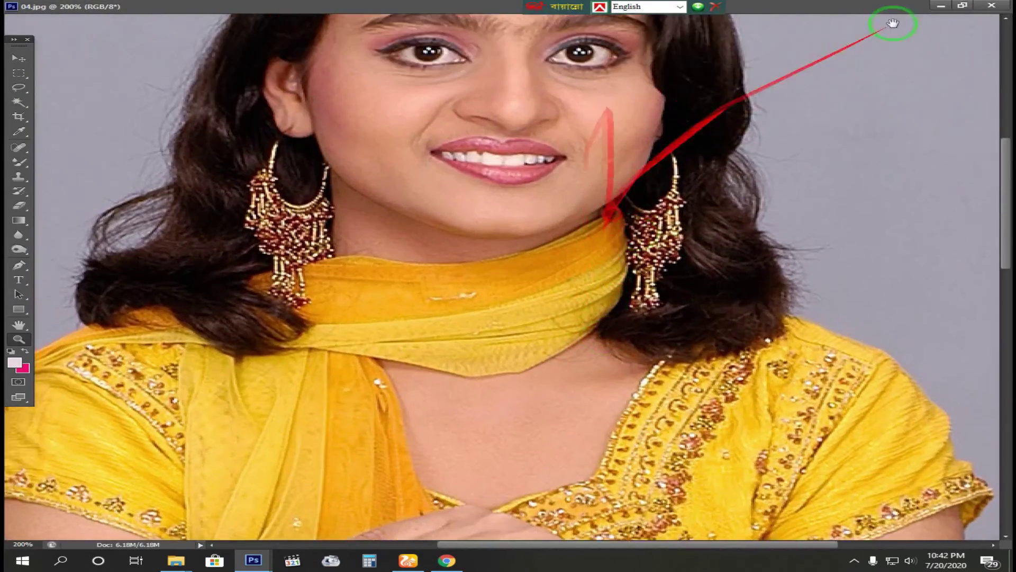
{"action": "left_click", "coordinate": [956, 6]}
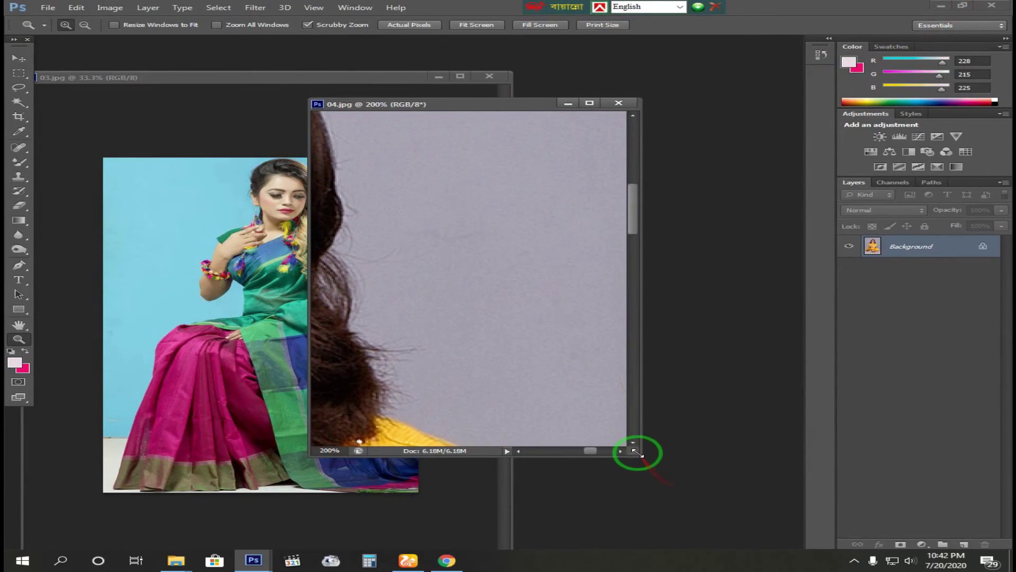
{"action": "left_click_drag", "start_coordinate": [635, 449], "coordinate": [813, 567]}
{"action": "left_click_drag", "start_coordinate": [567, 352], "coordinate": [589, 296]}
{"action": "scroll", "coordinate": [590, 297], "scroll_direction": "down", "scroll_amount": 1}
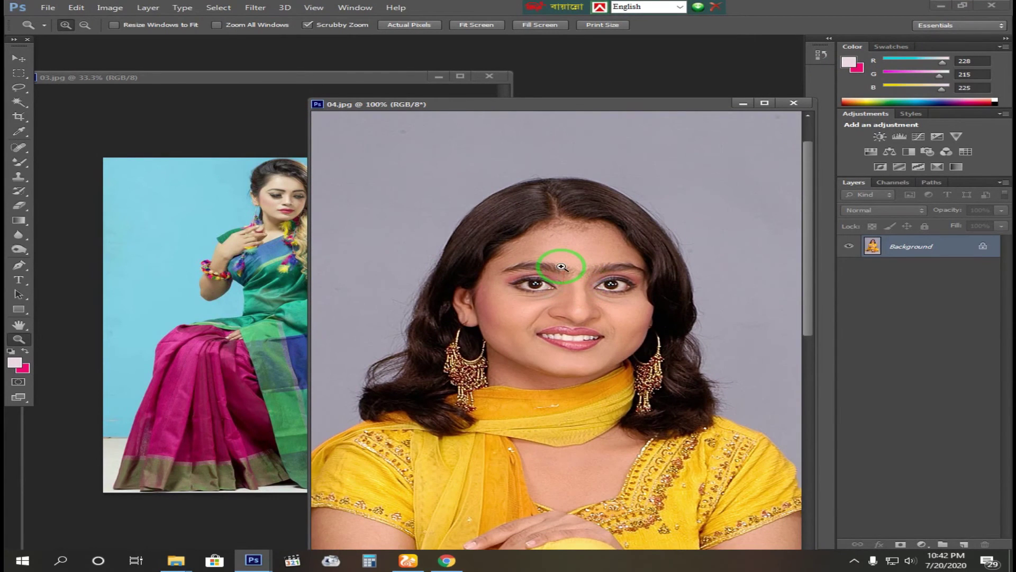
Trace a closed Pen tool path around the face in 04.jpg, running along the jaw, ear and hairline
{"action": "key", "text": "p"}
{"action": "left_click", "coordinate": [625, 229]}
{"action": "left_click", "coordinate": [645, 248]}
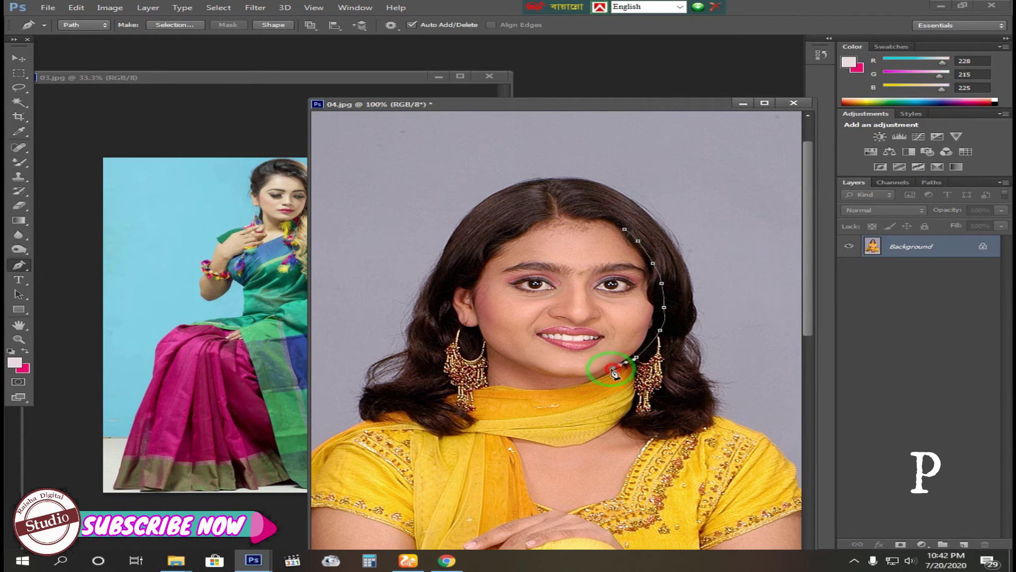
{"action": "left_click", "coordinate": [465, 332]}
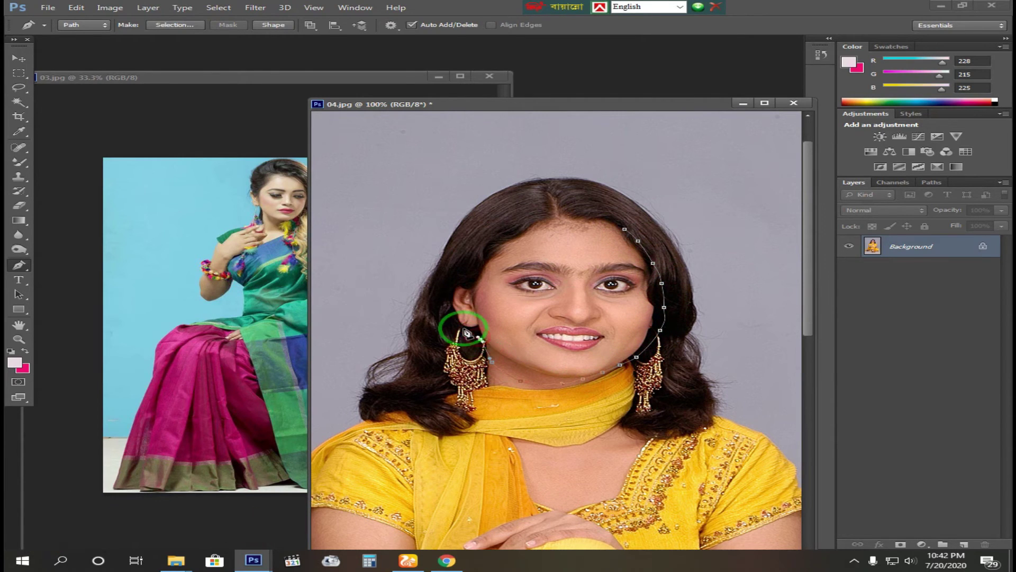
{"action": "left_click", "coordinate": [449, 299]}
{"action": "left_click", "coordinate": [474, 250]}
{"action": "left_click", "coordinate": [513, 215]}
{"action": "left_click", "coordinate": [538, 204]}
{"action": "left_click_drag", "start_coordinate": [566, 205], "coordinate": [584, 210]}
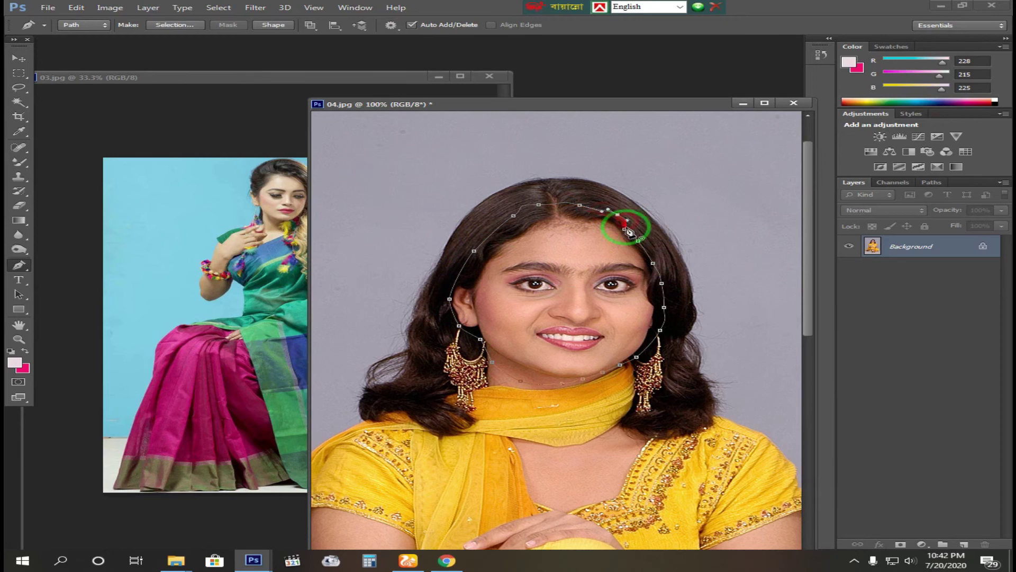
Convert the face path into a new selection with a 6-pixel feather radius and copy it onto its own layer
{"action": "right_click", "coordinate": [570, 236]}
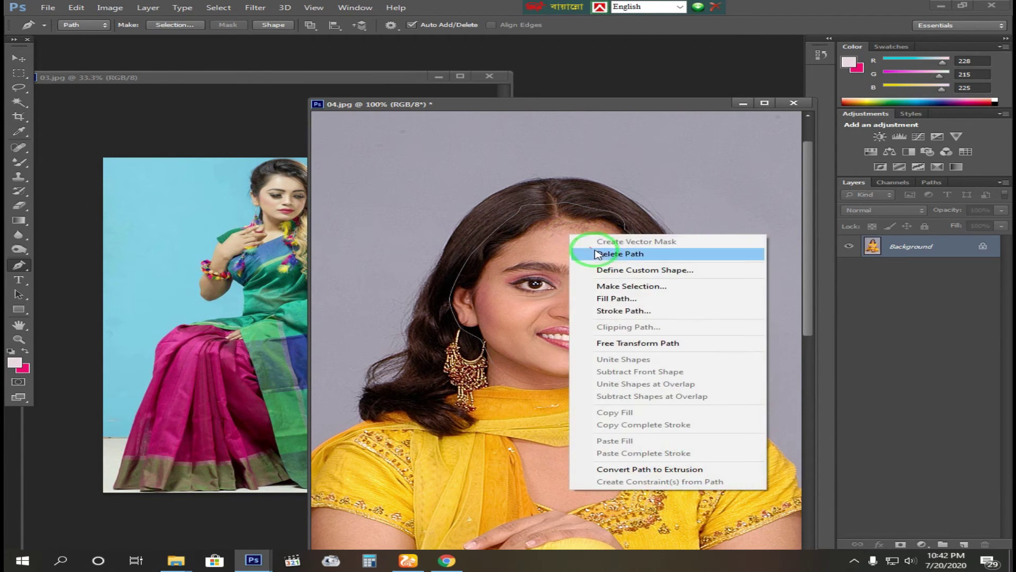
{"action": "left_click", "coordinate": [632, 287]}
{"action": "type", "text": "6"}
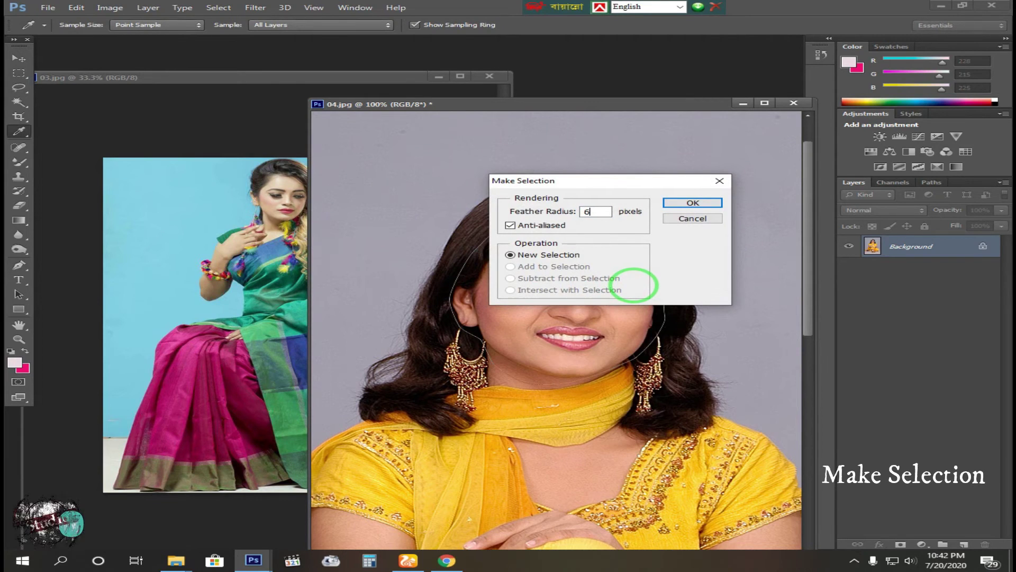
{"action": "left_click", "coordinate": [702, 202]}
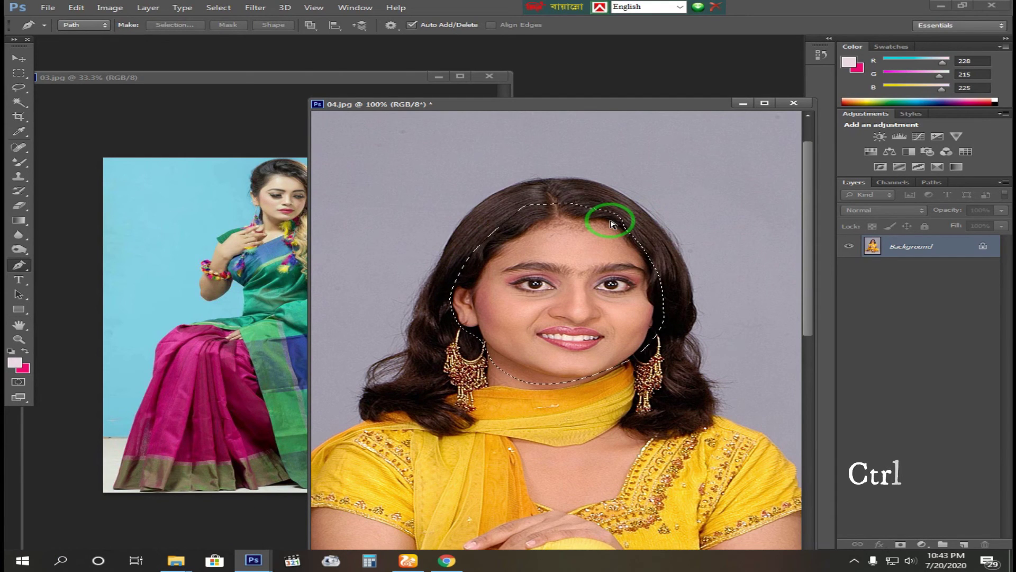
{"action": "key", "text": "ctrl+v"}
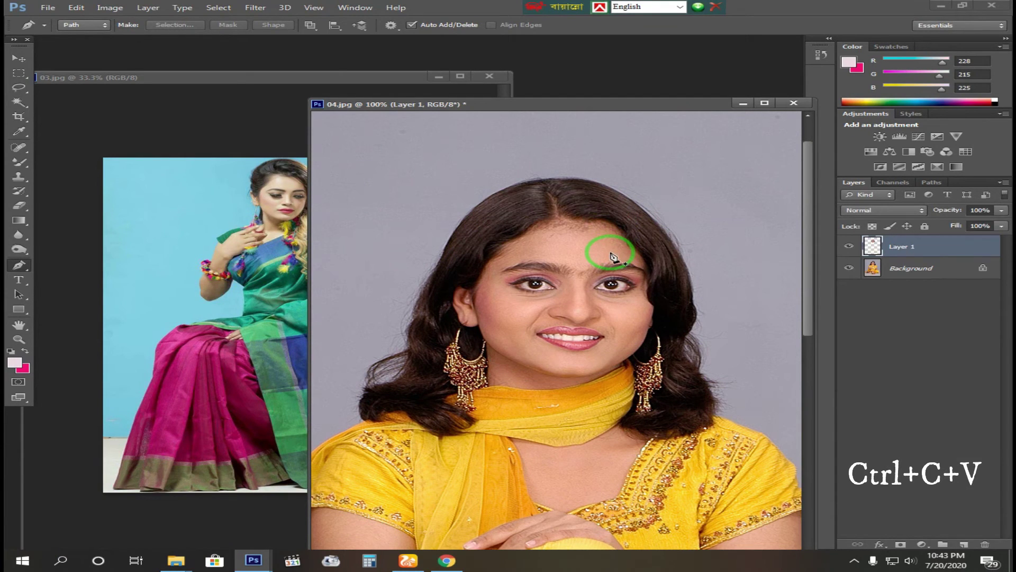
Transfer the cut-out face layer from 04.jpg into 03.jpg, then minimize the 04.jpg document
{"action": "key", "text": "v"}
{"action": "left_click_drag", "start_coordinate": [608, 257], "coordinate": [271, 205]}
{"action": "left_click_drag", "start_coordinate": [685, 109], "coordinate": [590, 110]}
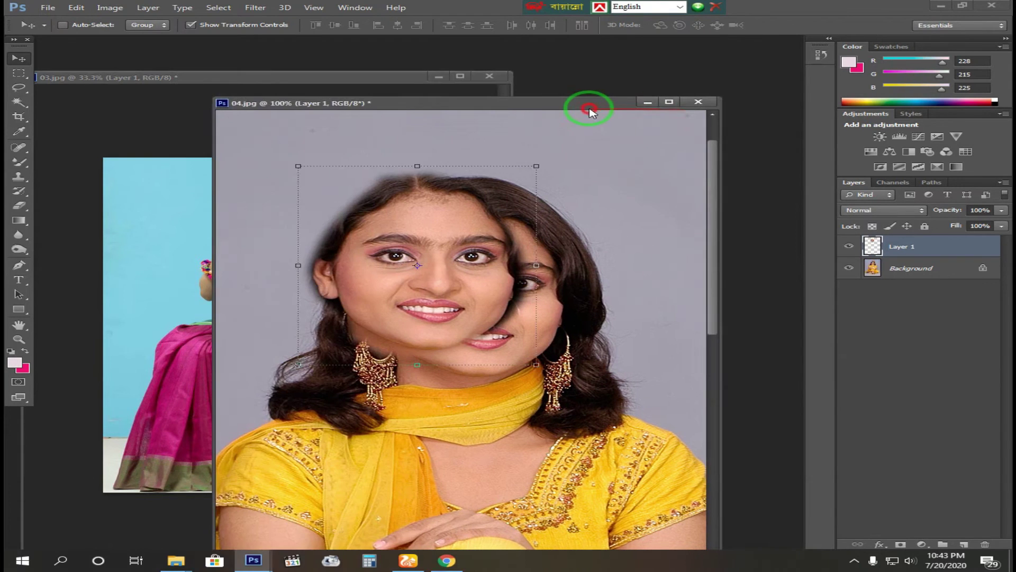
{"action": "left_click", "coordinate": [603, 164]}
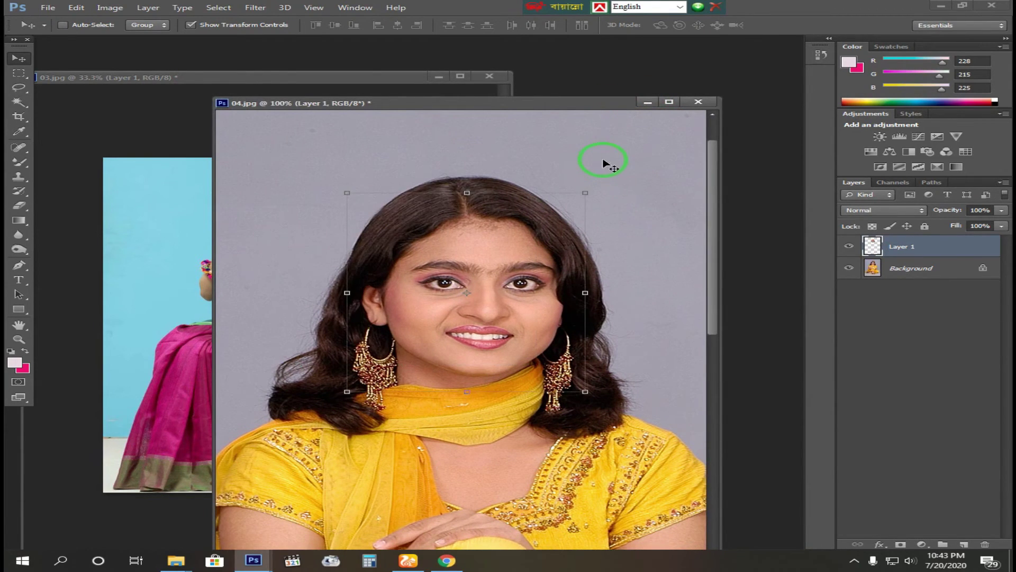
{"action": "key", "text": "ctrl+alt+z"}
{"action": "left_click", "coordinate": [647, 102]}
Show 03.jpg enlarged in full-screen mode and move the pasted face over the original woman's head
{"action": "double_click", "coordinate": [307, 78]}
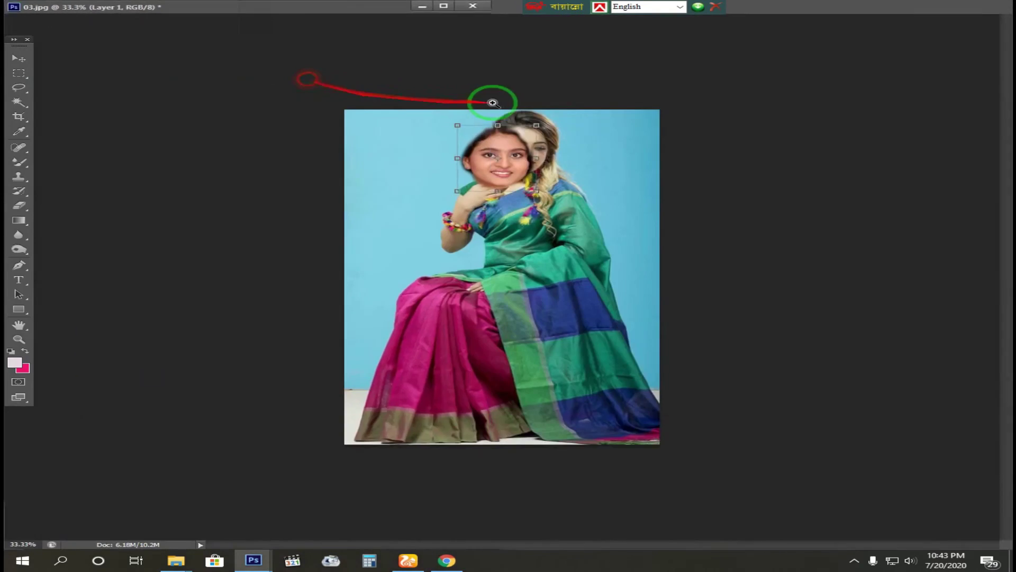
{"action": "left_click", "coordinate": [493, 102]}
{"action": "left_click", "coordinate": [492, 103]}
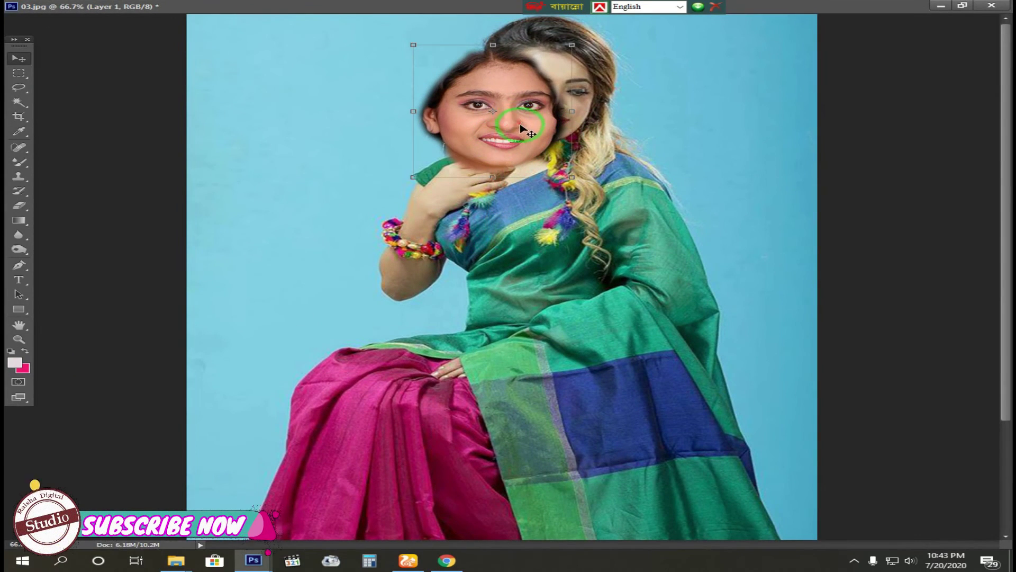
{"action": "key", "text": "f"}
{"action": "left_click_drag", "start_coordinate": [394, 262], "coordinate": [454, 228]}
{"action": "scroll", "coordinate": [453, 228], "scroll_direction": "down", "scroll_amount": 3}
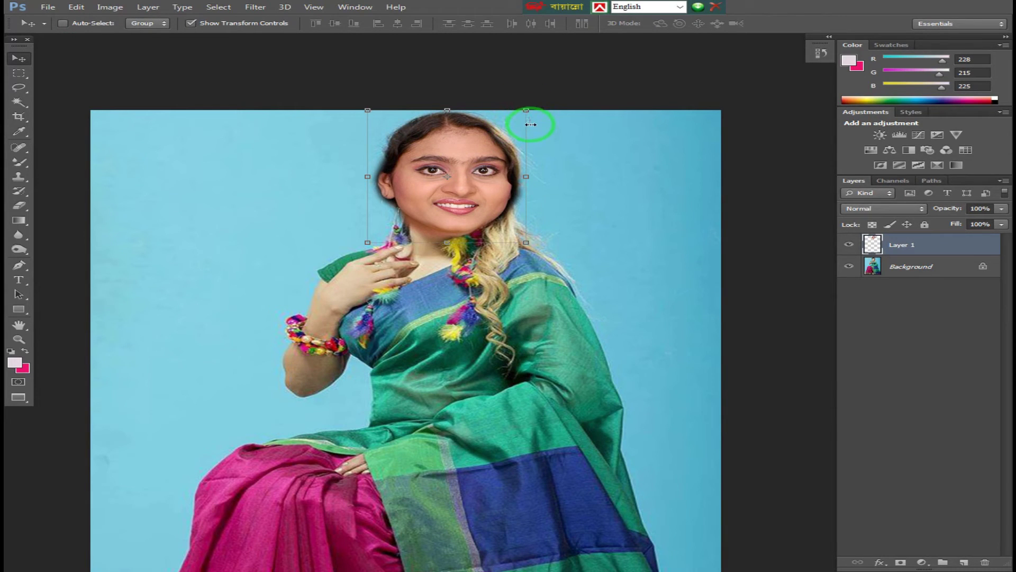
Scale the pasted face down to fit the head in 03.jpg and fine-tune its position
{"action": "left_click_drag", "start_coordinate": [526, 110], "coordinate": [481, 146]}
{"action": "key", "text": "Return"}
{"action": "scroll", "coordinate": [481, 146], "scroll_direction": "up", "scroll_amount": 2}
{"action": "mouse_move", "coordinate": [466, 182]}
{"action": "left_mouse_down"}
{"action": "mouse_move", "coordinate": [466, 155]}
{"action": "mouse_move", "coordinate": [465, 185]}
{"action": "left_mouse_up"}
{"action": "key", "text": "z"}
{"action": "scroll", "coordinate": [462, 169], "scroll_direction": "down", "scroll_amount": 2}
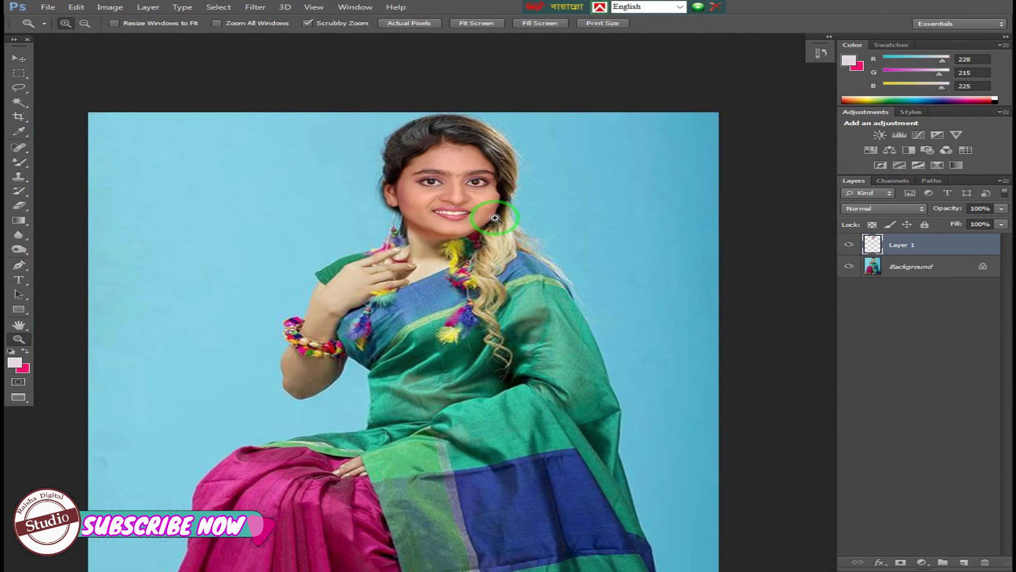
Rotate the pasted face slightly counterclockwise to match the tilt of the head
{"action": "scroll", "coordinate": [460, 157], "scroll_direction": "up", "scroll_amount": 4}
{"action": "key", "text": "v"}
{"action": "scroll", "coordinate": [447, 169], "scroll_direction": "up", "scroll_amount": 2}
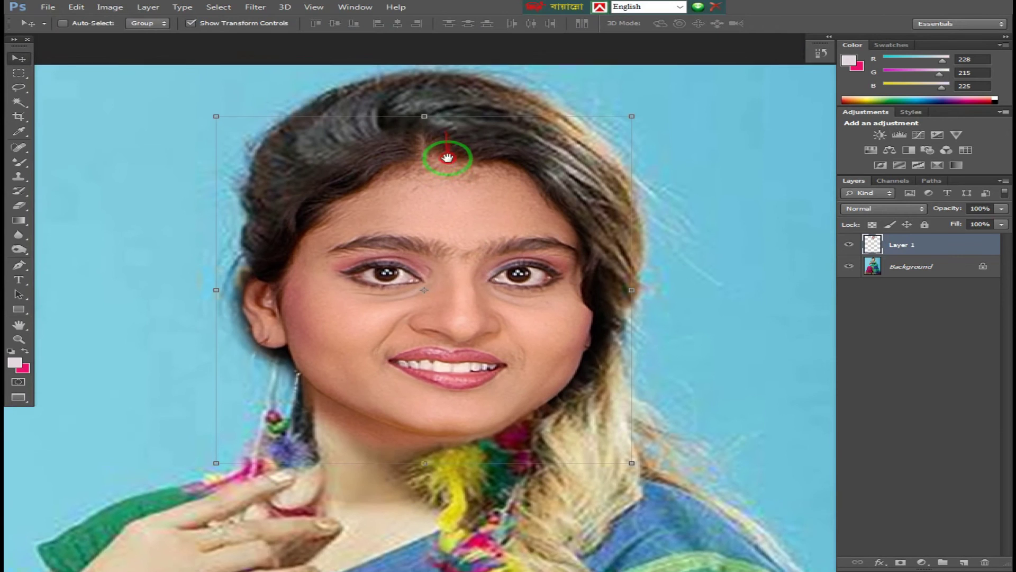
{"action": "mouse_move", "coordinate": [448, 170]}
{"action": "left_mouse_down"}
{"action": "mouse_move", "coordinate": [453, 197]}
{"action": "mouse_move", "coordinate": [451, 165]}
{"action": "left_mouse_up"}
{"action": "left_click_drag", "start_coordinate": [647, 151], "coordinate": [639, 129]}
{"action": "key", "text": "Return"}
{"action": "key", "text": "z"}
{"action": "left_click", "coordinate": [481, 240], "text": "alt"}
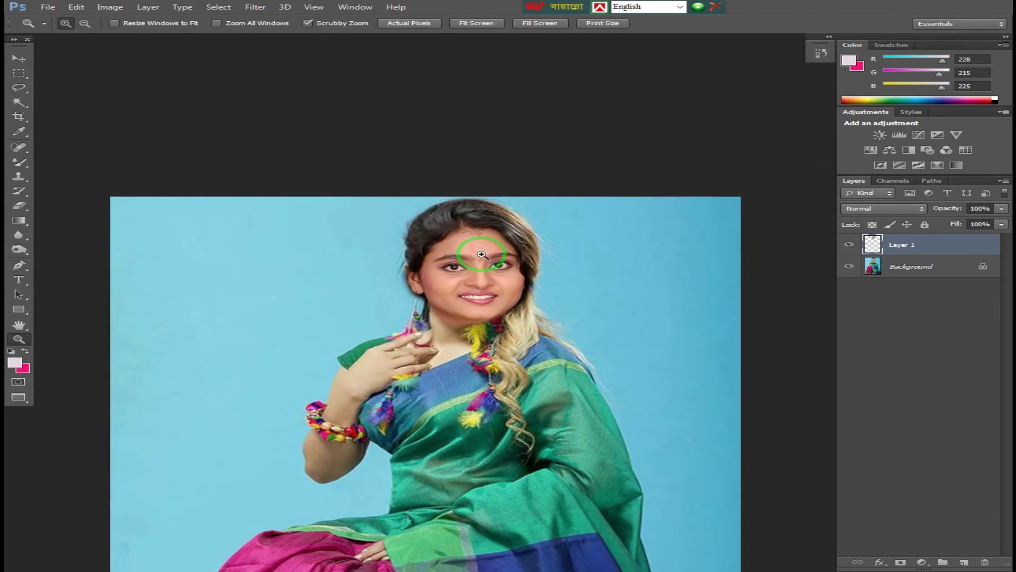
Add a new layer above the face layer and sample the skin colour from the swapped face's cheek
{"action": "left_click_drag", "start_coordinate": [480, 262], "coordinate": [472, 192]}
{"action": "left_click_drag", "start_coordinate": [445, 233], "coordinate": [312, 220]}
{"action": "left_click", "coordinate": [381, 159]}
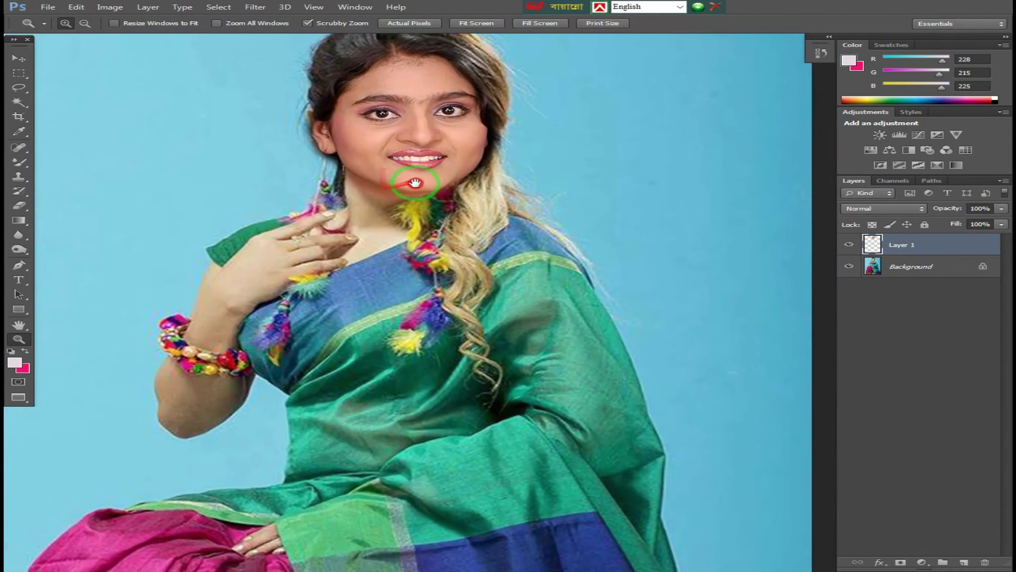
{"action": "left_click_drag", "start_coordinate": [227, 363], "coordinate": [245, 391]}
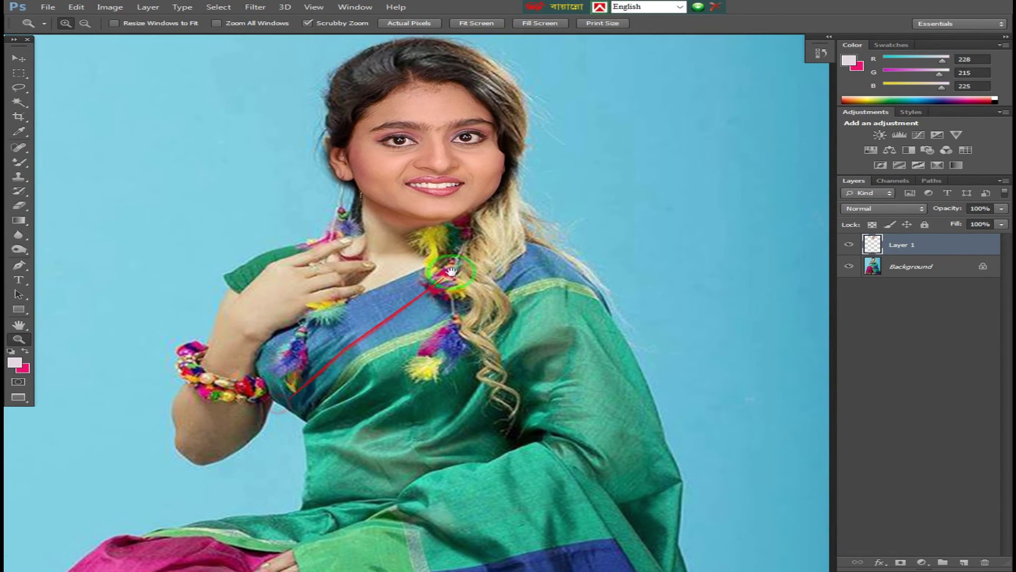
{"action": "left_click", "coordinate": [964, 562]}
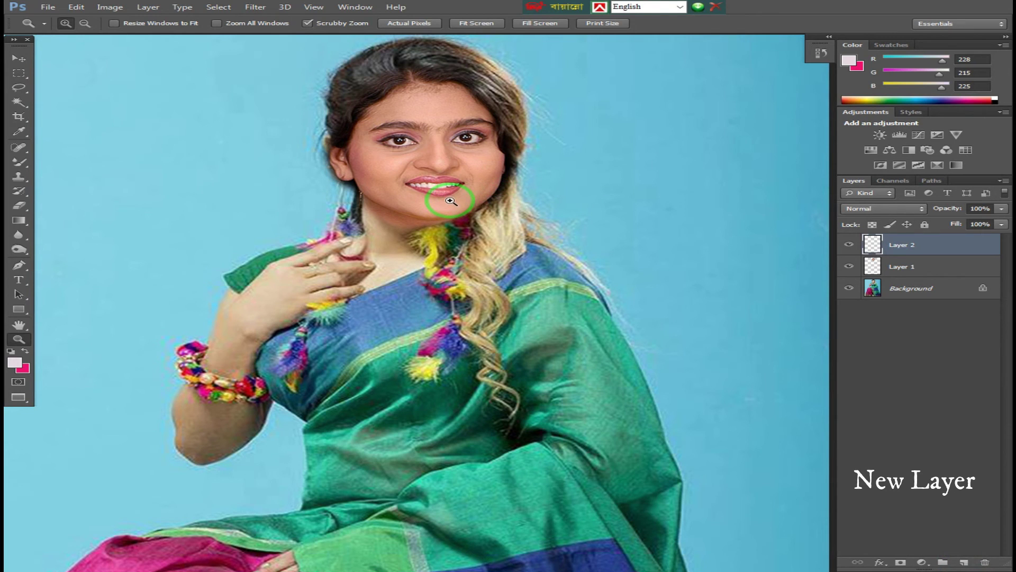
{"action": "key", "text": "i"}
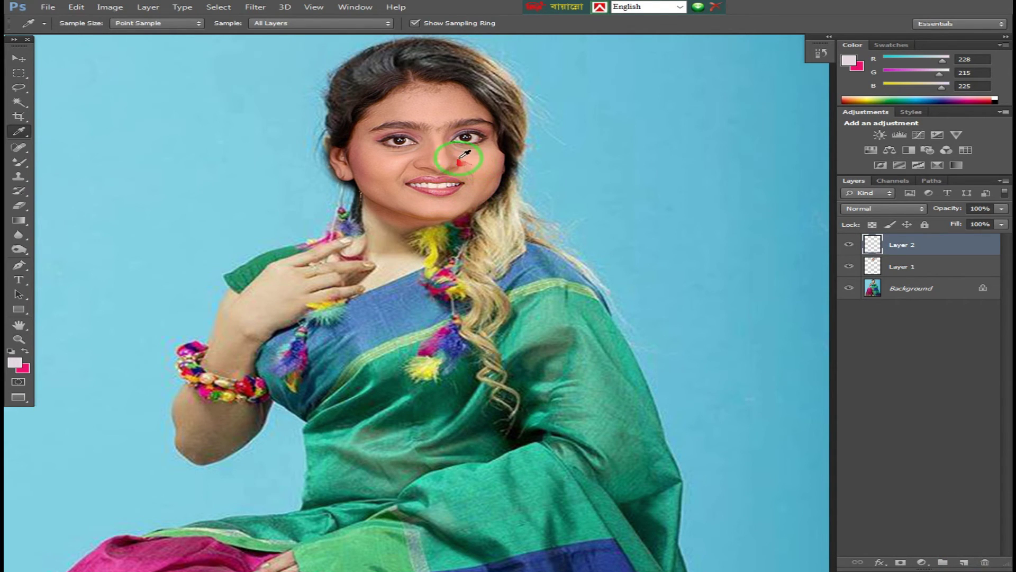
{"action": "left_click", "coordinate": [483, 165]}
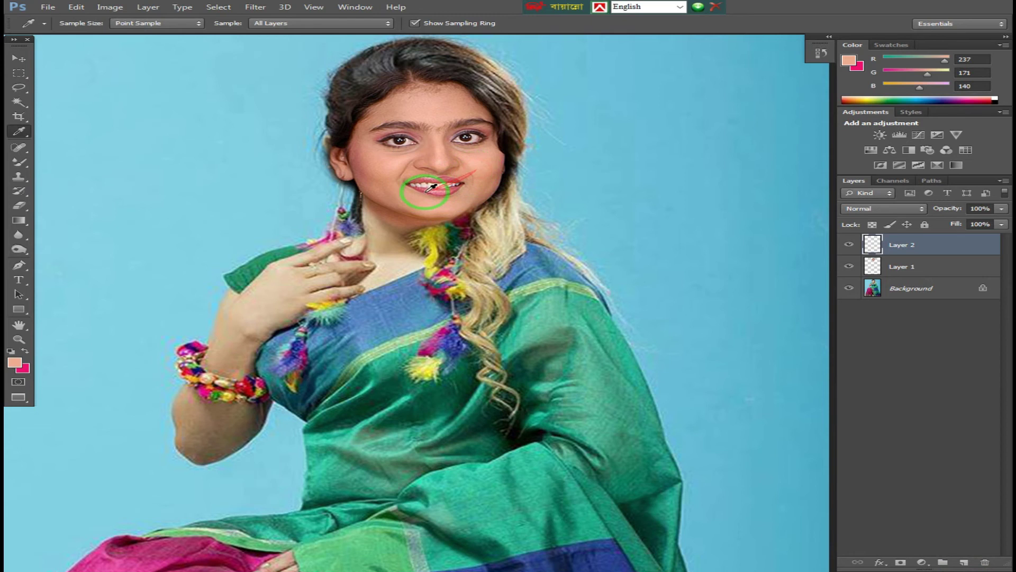
Paint the sampled skin colour over the neck, chest, raised hand, forearm and lap hand with the Mixer Brush
{"action": "key", "text": "b"}
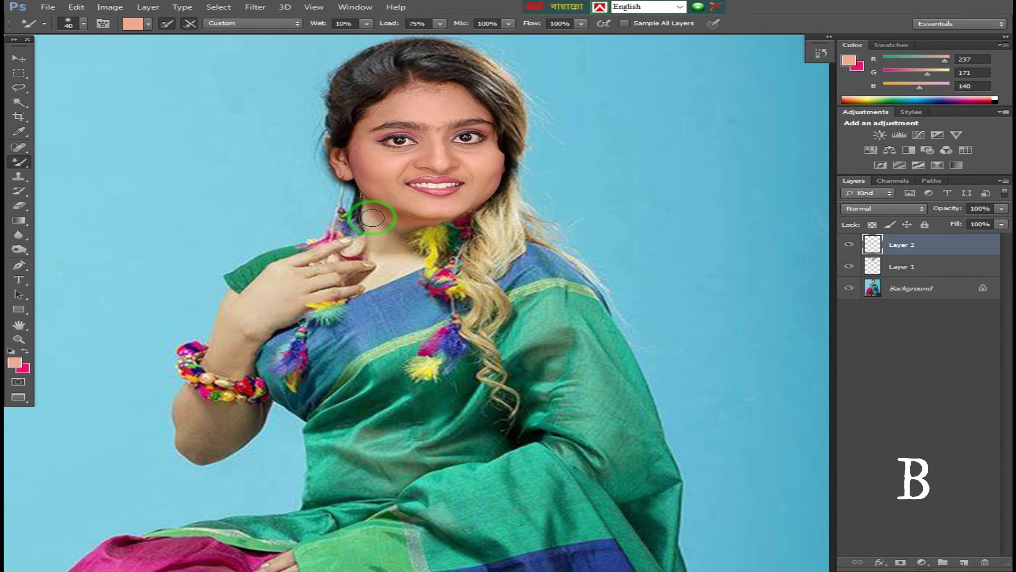
{"action": "mouse_move", "coordinate": [380, 234]}
{"action": "left_mouse_down"}
{"action": "mouse_move", "coordinate": [376, 207]}
{"action": "mouse_move", "coordinate": [422, 222]}
{"action": "mouse_move", "coordinate": [399, 230]}
{"action": "mouse_move", "coordinate": [416, 253]}
{"action": "mouse_move", "coordinate": [397, 271]}
{"action": "mouse_move", "coordinate": [376, 233]}
{"action": "mouse_move", "coordinate": [375, 282]}
{"action": "mouse_move", "coordinate": [384, 252]}
{"action": "mouse_move", "coordinate": [366, 203]}
{"action": "mouse_move", "coordinate": [376, 223]}
{"action": "mouse_move", "coordinate": [340, 254]}
{"action": "mouse_move", "coordinate": [265, 270]}
{"action": "mouse_move", "coordinate": [238, 299]}
{"action": "mouse_move", "coordinate": [264, 279]}
{"action": "mouse_move", "coordinate": [347, 266]}
{"action": "mouse_move", "coordinate": [271, 298]}
{"action": "mouse_move", "coordinate": [338, 296]}
{"action": "mouse_move", "coordinate": [273, 314]}
{"action": "mouse_move", "coordinate": [245, 352]}
{"action": "mouse_move", "coordinate": [245, 374]}
{"action": "mouse_move", "coordinate": [243, 312]}
{"action": "mouse_move", "coordinate": [219, 363]}
{"action": "mouse_move", "coordinate": [234, 302]}
{"action": "mouse_move", "coordinate": [216, 379]}
{"action": "mouse_move", "coordinate": [306, 217]}
{"action": "mouse_move", "coordinate": [272, 229]}
{"action": "mouse_move", "coordinate": [267, 276]}
{"action": "mouse_move", "coordinate": [289, 290]}
{"action": "mouse_move", "coordinate": [303, 289]}
{"action": "mouse_move", "coordinate": [335, 245]}
{"action": "mouse_move", "coordinate": [291, 243]}
{"action": "mouse_move", "coordinate": [289, 275]}
{"action": "mouse_move", "coordinate": [307, 254]}
{"action": "mouse_move", "coordinate": [281, 234]}
{"action": "mouse_move", "coordinate": [273, 287]}
{"action": "mouse_move", "coordinate": [273, 278]}
{"action": "mouse_move", "coordinate": [329, 267]}
{"action": "left_mouse_up"}
{"action": "scroll", "coordinate": [329, 268], "scroll_direction": "down", "scroll_amount": 5}
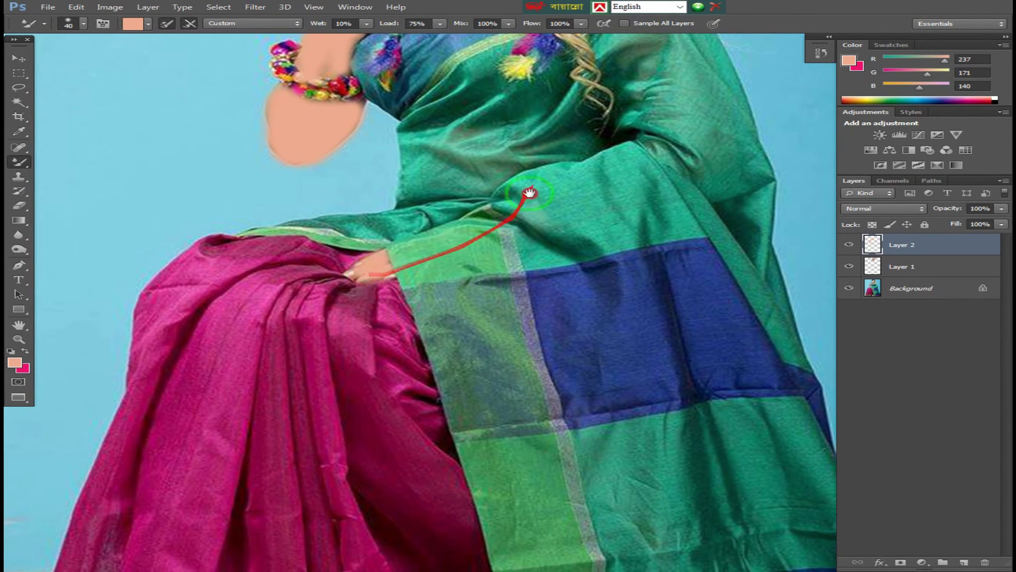
{"action": "scroll", "coordinate": [476, 238], "scroll_direction": "up", "scroll_amount": 12}
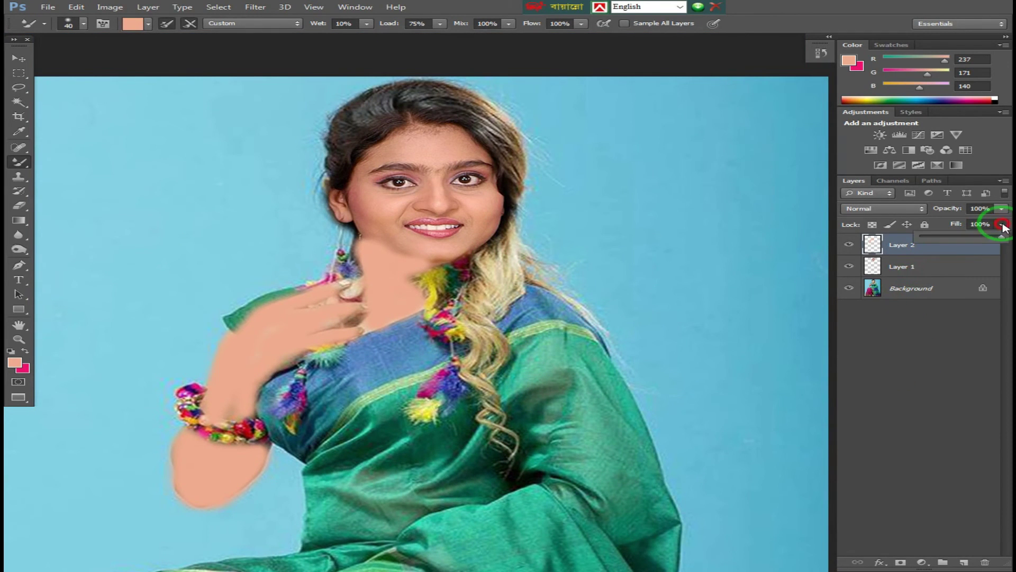
Reduce the fill of the painted skin layer to 49% so the original skin detail shows through
{"action": "left_click_drag", "start_coordinate": [978, 239], "coordinate": [953, 242]}
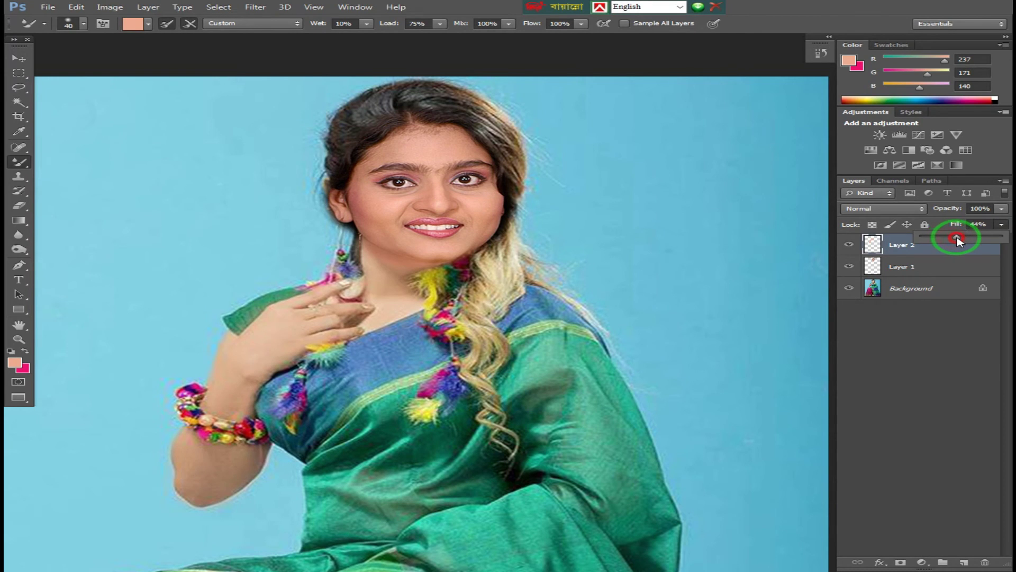
{"action": "mouse_move", "coordinate": [969, 241]}
{"action": "left_mouse_down"}
{"action": "mouse_move", "coordinate": [978, 240]}
{"action": "mouse_move", "coordinate": [958, 241]}
{"action": "left_mouse_up"}
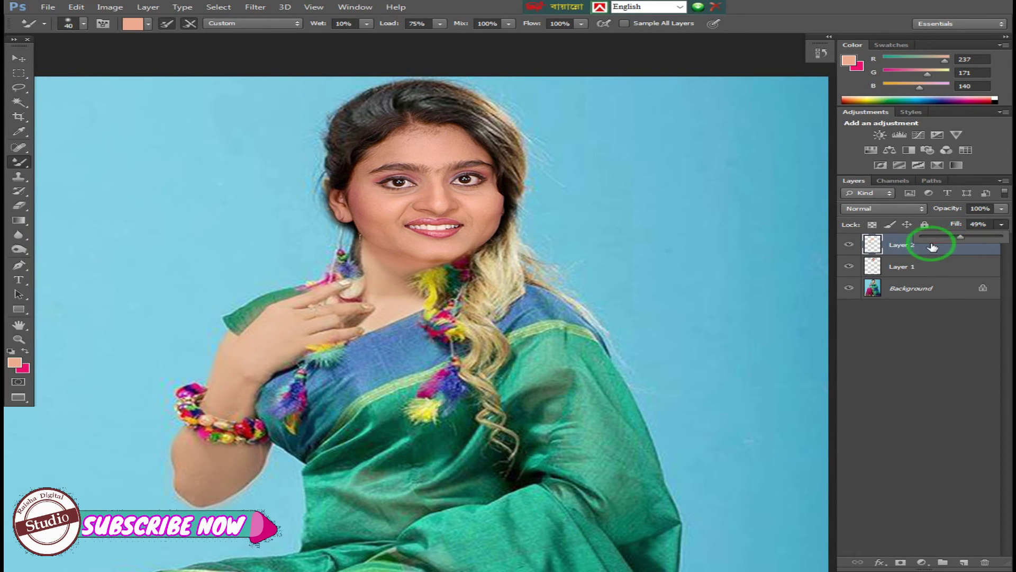
{"action": "key", "text": "i"}
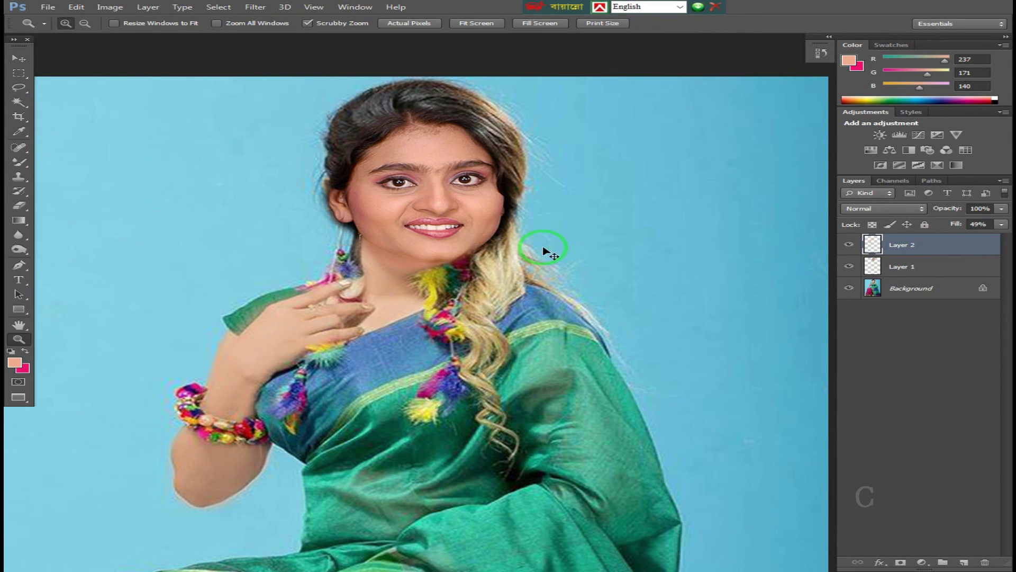
Adjust the painted skin layer with Curves, raising Red from input 125 to output 137 and lowering RGB from input 139 to output 94
{"action": "key", "text": "ctrl+m"}
{"action": "left_click", "coordinate": [672, 205]}
{"action": "left_click", "coordinate": [658, 225]}
{"action": "left_click", "coordinate": [734, 283]}
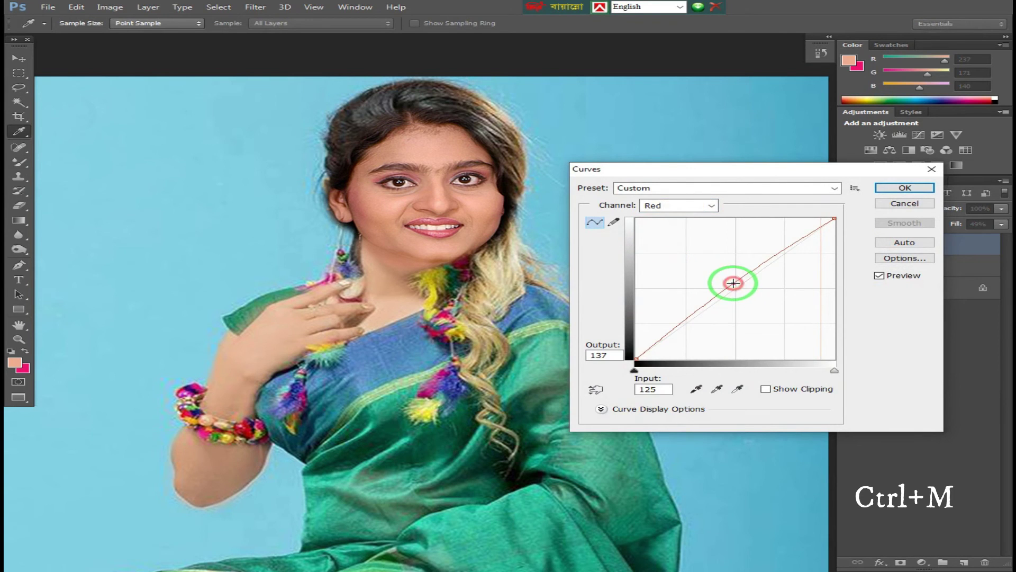
{"action": "left_click", "coordinate": [680, 205]}
{"action": "left_click", "coordinate": [656, 217]}
{"action": "left_click_drag", "start_coordinate": [728, 286], "coordinate": [744, 307]}
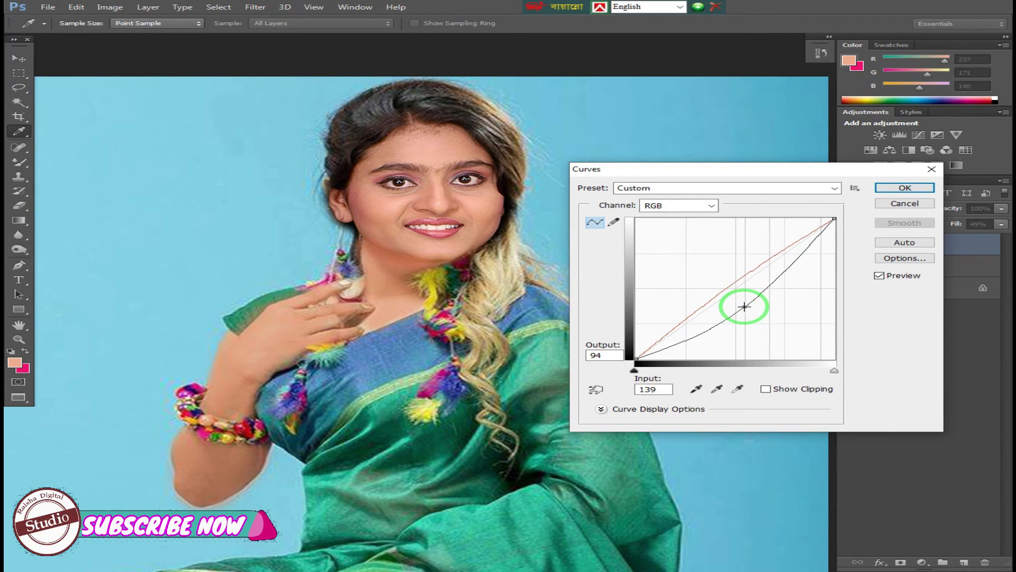
{"action": "key", "text": "Return"}
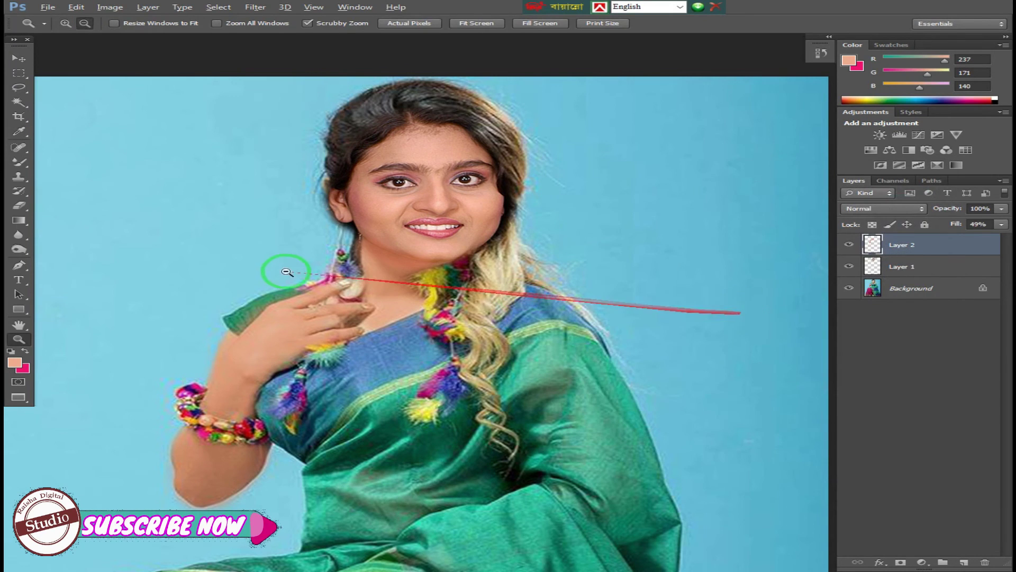
Darken the painted skin layer slightly more with an RGB Curves point at input 126, output 116
{"action": "scroll", "coordinate": [284, 275], "scroll_direction": "down", "scroll_amount": 1}
{"action": "key", "text": "z"}
{"action": "left_click", "coordinate": [354, 288]}
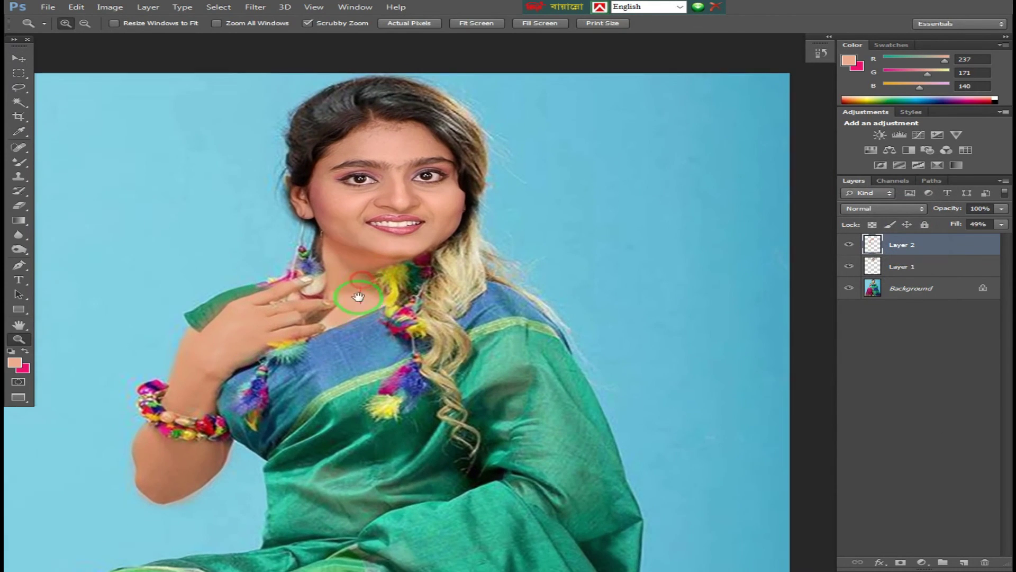
{"action": "key", "text": "ctrl+m"}
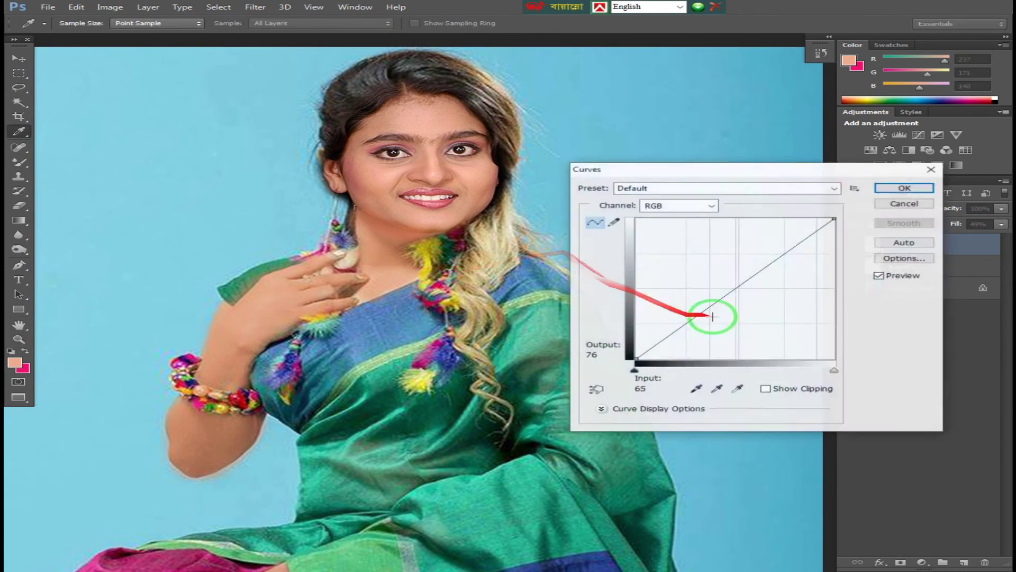
{"action": "left_click_drag", "start_coordinate": [730, 292], "coordinate": [734, 294]}
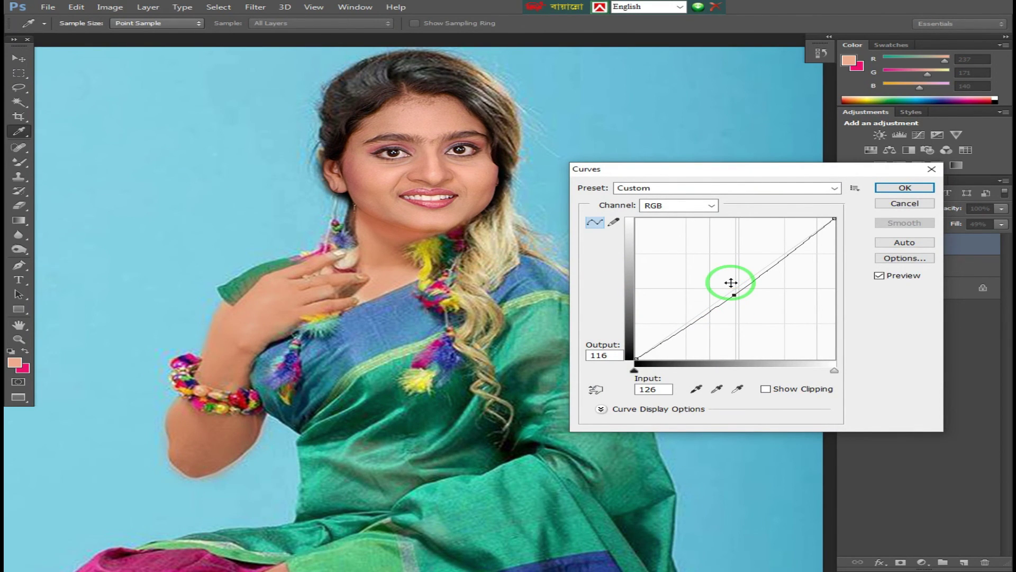
{"action": "key", "text": "Return"}
{"action": "left_click_drag", "start_coordinate": [420, 254], "coordinate": [409, 261]}
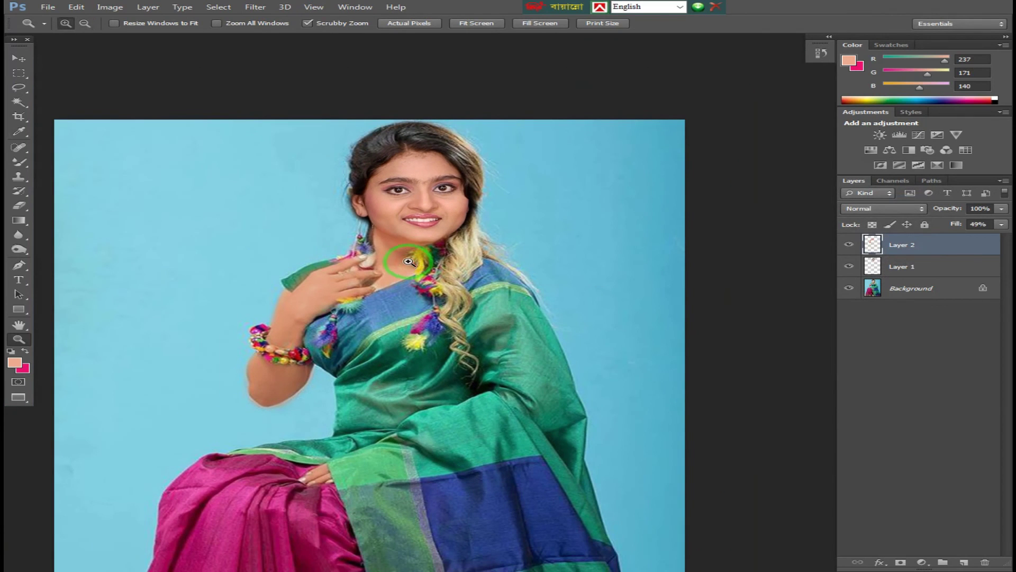
Select the face layer and examine how the face's skin tone matches the neck, hand and arm
{"action": "key", "text": "v"}
{"action": "right_click", "coordinate": [410, 194]}
{"action": "left_click", "coordinate": [428, 218]}
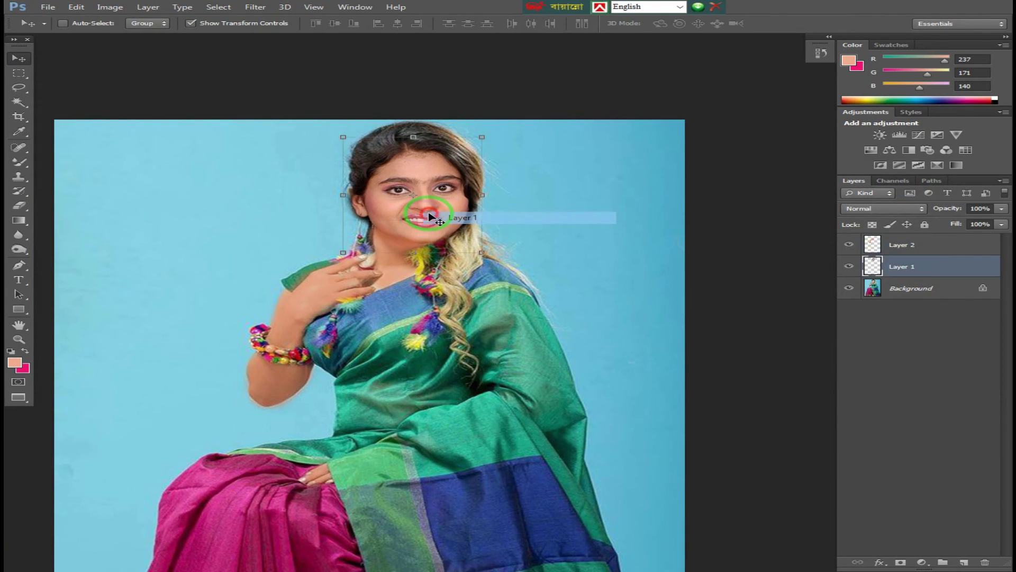
{"action": "key", "text": "z"}
{"action": "left_click", "coordinate": [429, 217]}
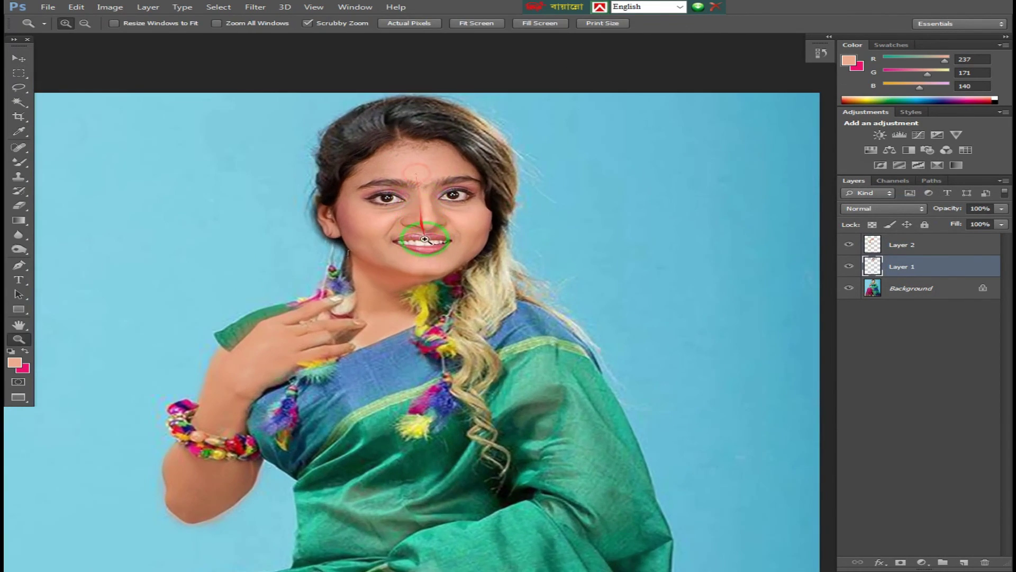
{"action": "key", "text": "z"}
{"action": "scroll", "coordinate": [432, 233], "scroll_direction": "down", "scroll_amount": 2}
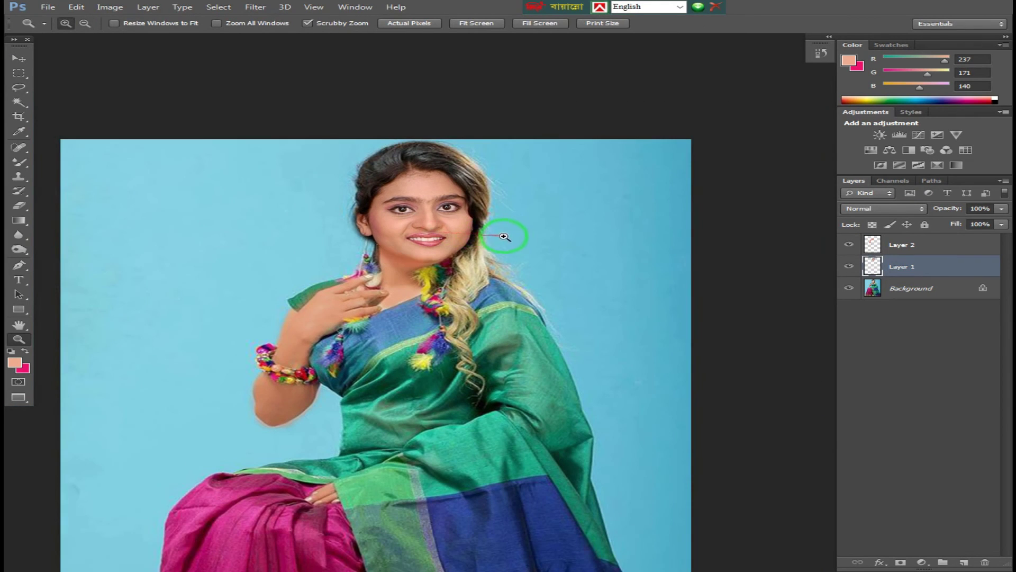
{"action": "left_click_drag", "start_coordinate": [508, 226], "coordinate": [409, 182]}
{"action": "scroll", "coordinate": [437, 201], "scroll_direction": "down", "scroll_amount": 2}
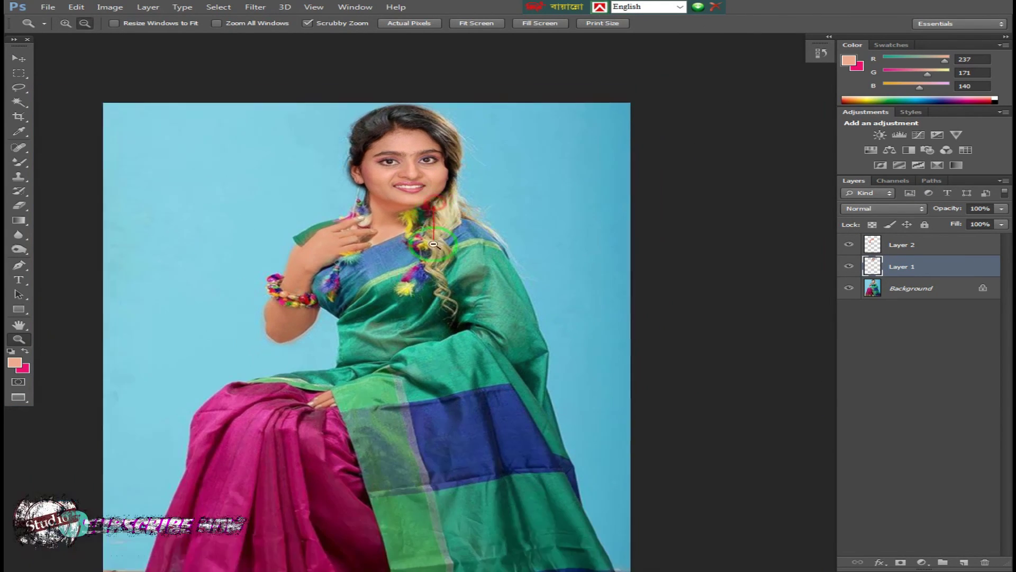
{"action": "left_click", "coordinate": [378, 182]}
{"action": "left_click_drag", "start_coordinate": [379, 182], "coordinate": [417, 340]}
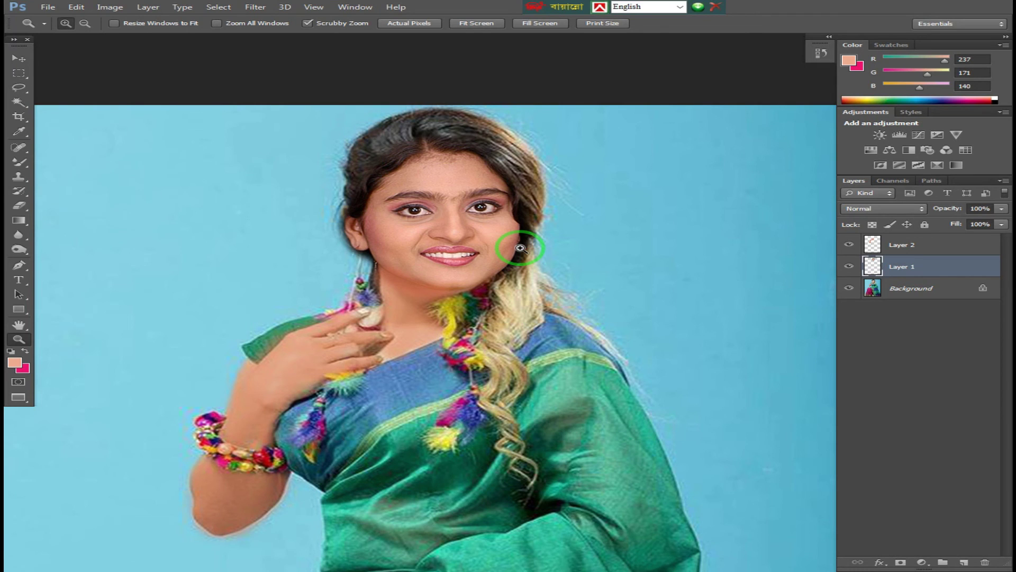
Merge all visible layers into the background and check the whole picture
{"action": "key", "text": "ctrl+shift+e"}
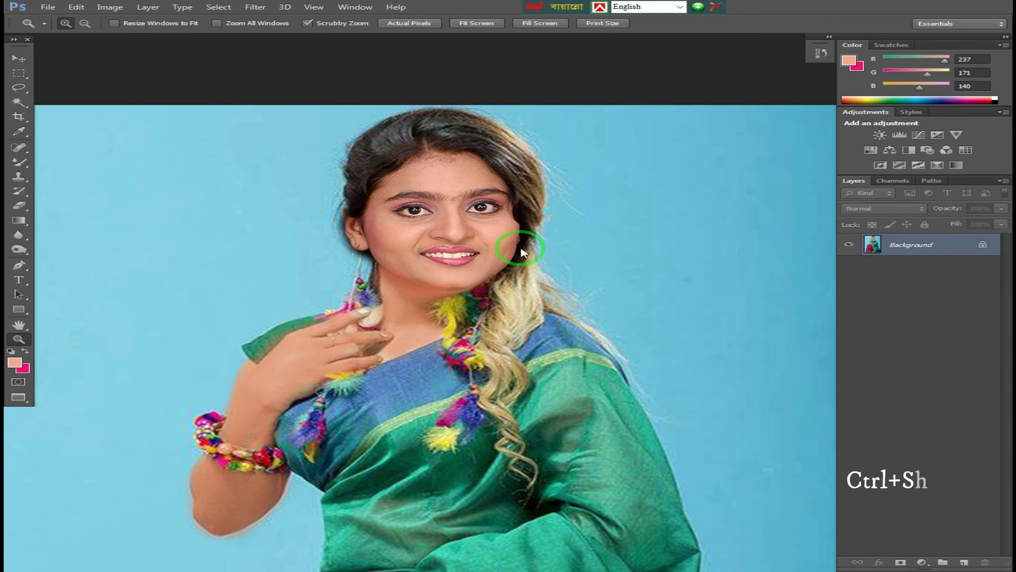
{"action": "left_click", "coordinate": [476, 226], "text": "alt"}
{"action": "left_click", "coordinate": [476, 226], "text": "alt"}
{"action": "left_click_drag", "start_coordinate": [497, 267], "coordinate": [466, 188]}
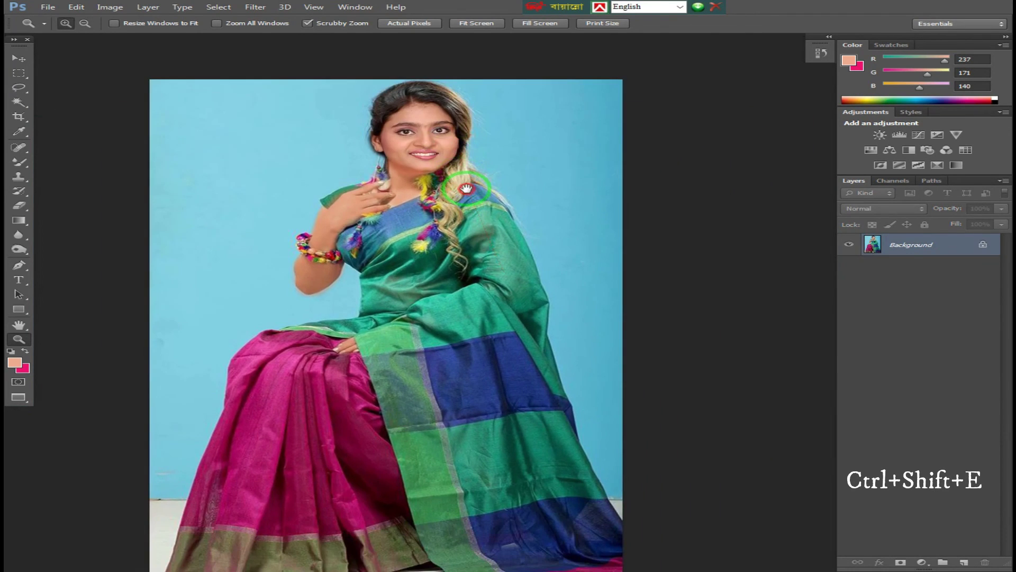
{"action": "left_click", "coordinate": [431, 131]}
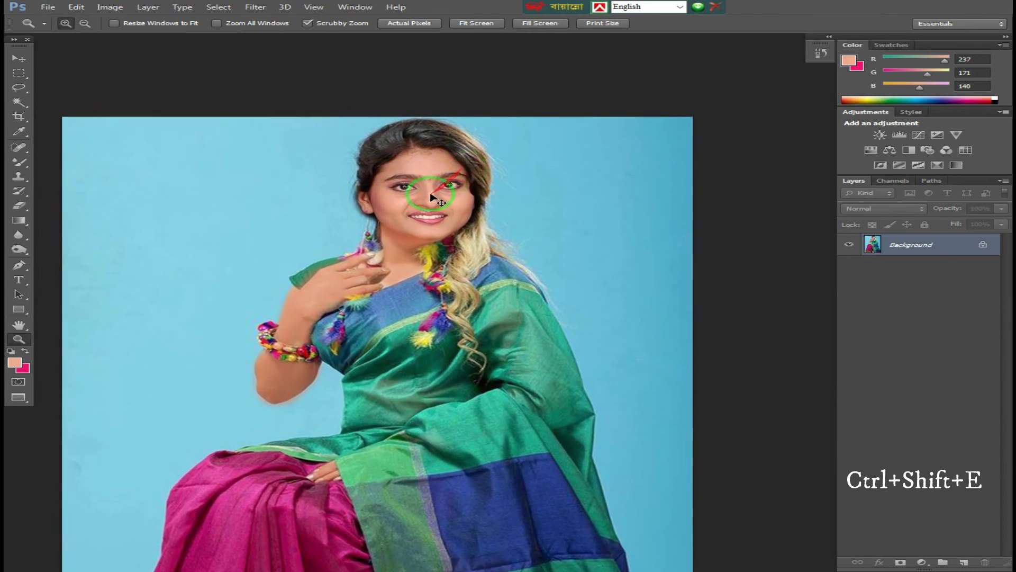
Fine-tune the merged image with Curves, setting RGB input 146 to output 149 and Blue input 124 to output 130
{"action": "key", "text": "ctrl+m"}
{"action": "left_click", "coordinate": [697, 317]}
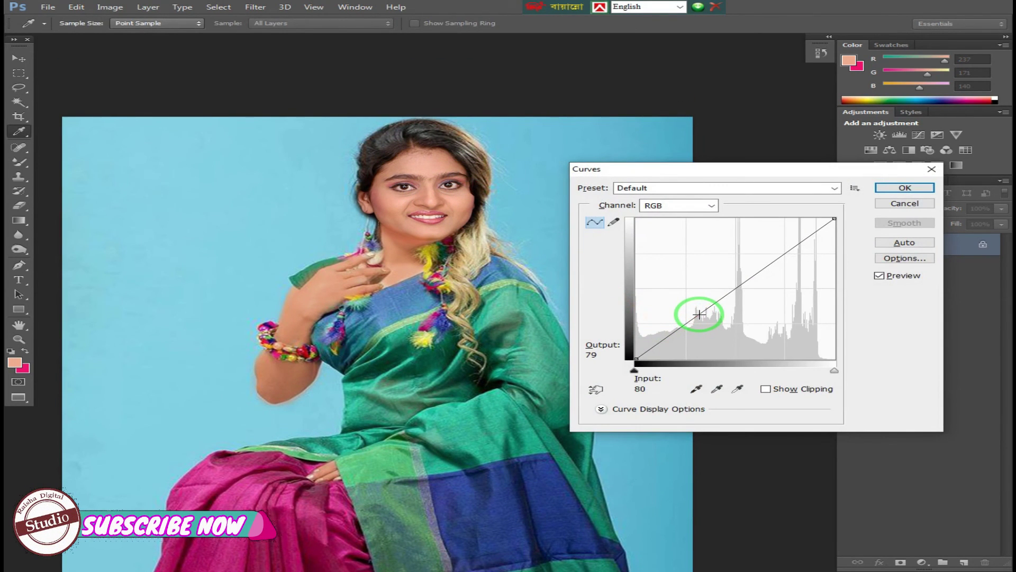
{"action": "left_click", "coordinate": [699, 315]}
{"action": "left_click", "coordinate": [749, 276]}
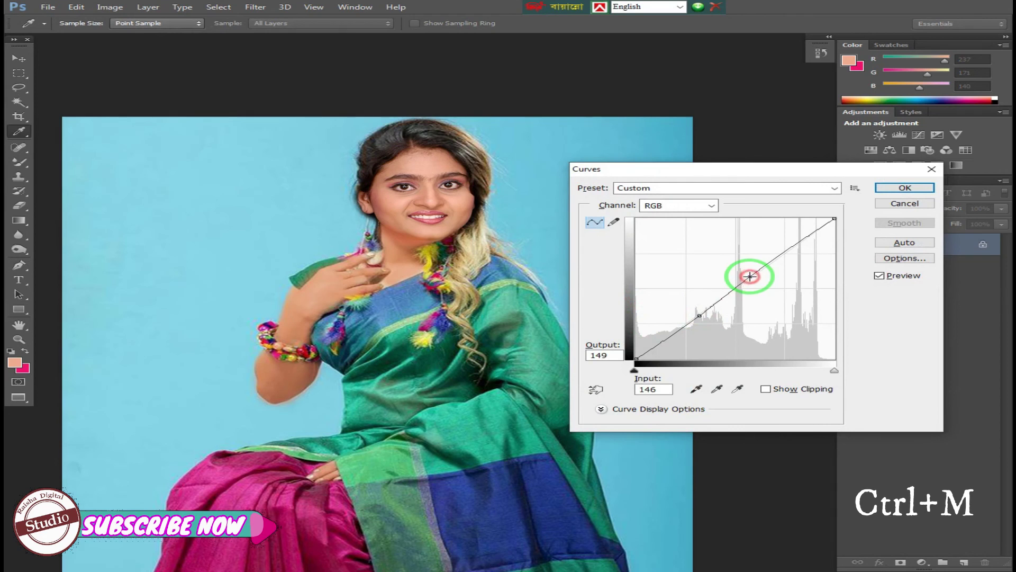
{"action": "left_click", "coordinate": [693, 206]}
{"action": "left_click", "coordinate": [670, 246]}
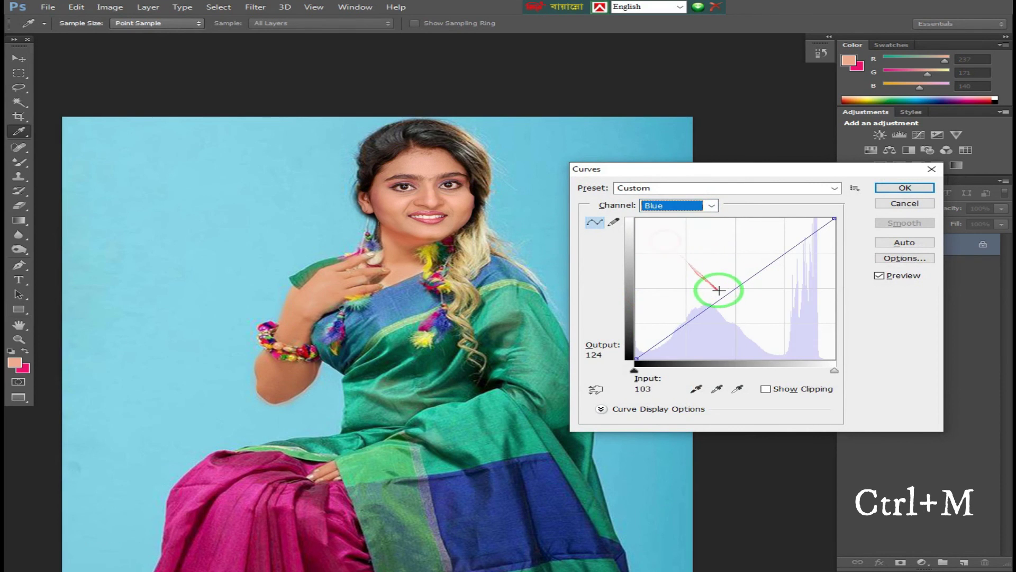
{"action": "left_click", "coordinate": [733, 287]}
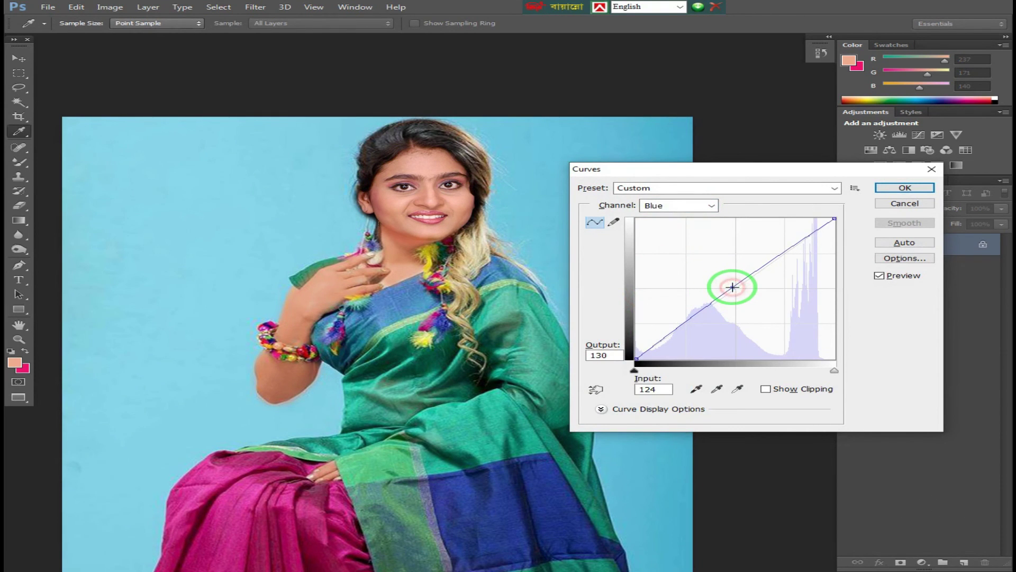
{"action": "key", "text": "Return"}
Darken the hair around the face with the Burn Tool at brush size 60, Midtones range and 50% exposure
{"action": "key", "text": "o"}
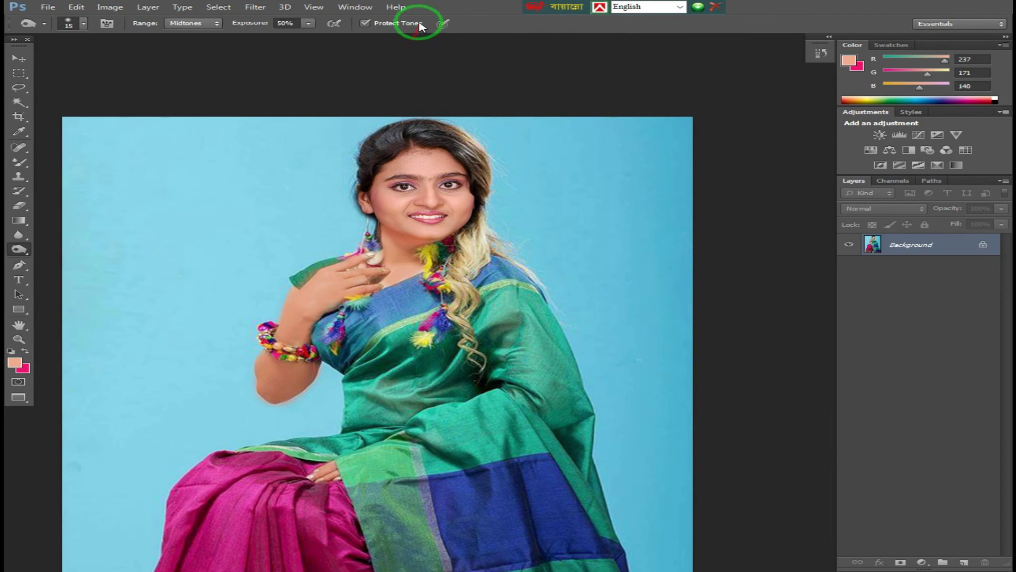
{"action": "right_click", "coordinate": [18, 248]}
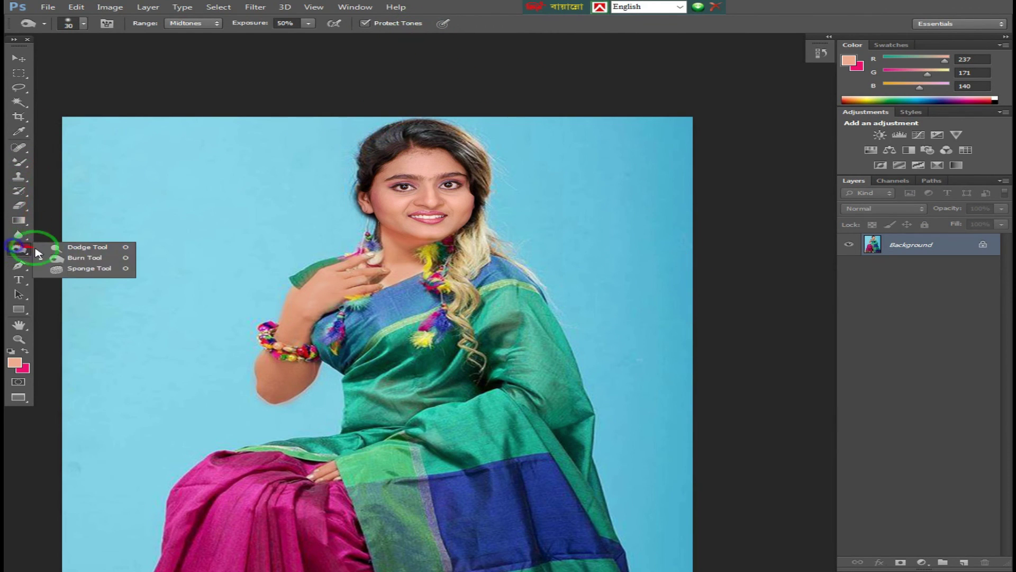
{"action": "left_click", "coordinate": [68, 260]}
{"action": "key", "text": "bracketright"}
{"action": "key", "text": "bracketright"}
{"action": "key", "text": "bracketright"}
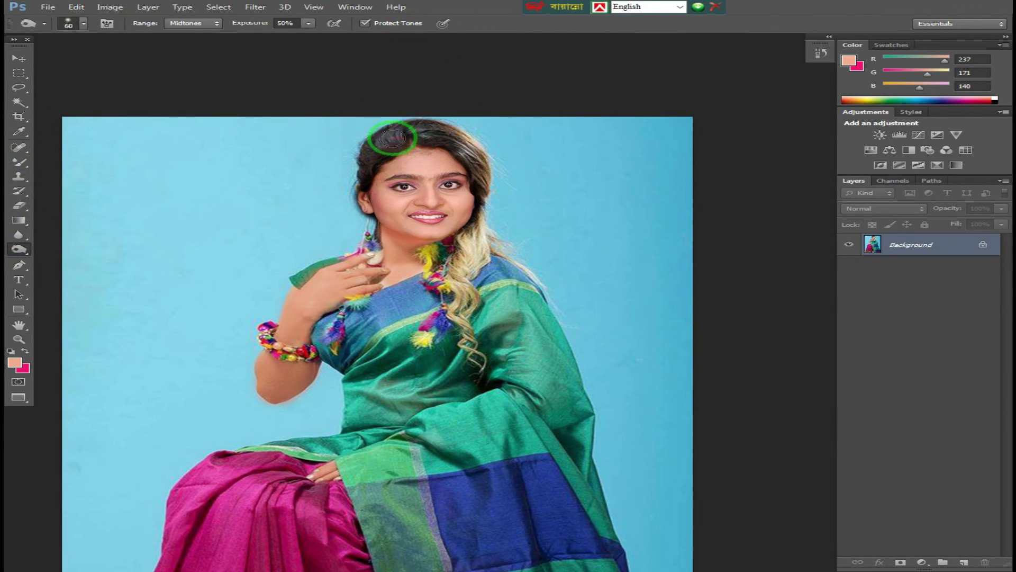
{"action": "mouse_move", "coordinate": [378, 142]}
{"action": "left_mouse_down"}
{"action": "mouse_move", "coordinate": [432, 132]}
{"action": "mouse_move", "coordinate": [377, 136]}
{"action": "mouse_move", "coordinate": [447, 136]}
{"action": "mouse_move", "coordinate": [438, 132]}
{"action": "mouse_move", "coordinate": [482, 158]}
{"action": "mouse_move", "coordinate": [467, 157]}
{"action": "mouse_move", "coordinate": [489, 205]}
{"action": "left_mouse_up"}
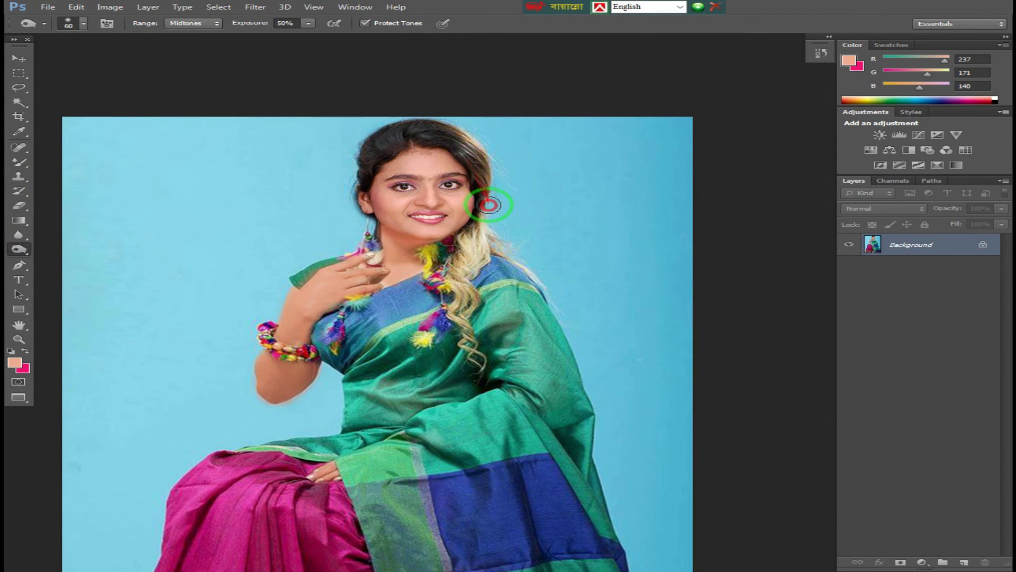
Reduce the Burn Tool's brush size to 15 for the eyebrow area
{"action": "scroll", "coordinate": [448, 180], "scroll_direction": "up", "scroll_amount": 3}
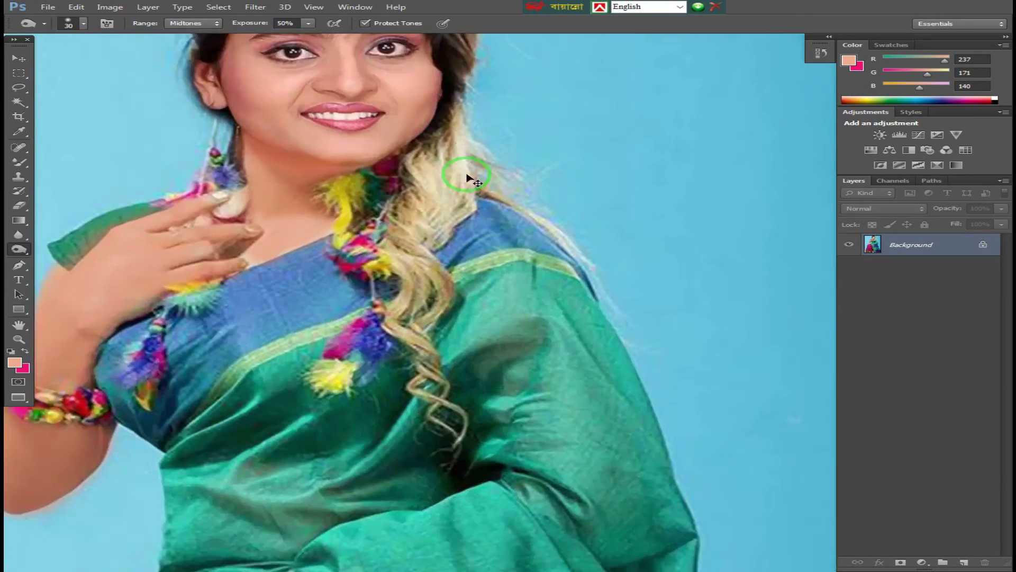
{"action": "left_click_drag", "start_coordinate": [408, 113], "coordinate": [518, 334]}
{"action": "key", "text": "bracketleft"}
{"action": "key", "text": "bracketleft"}
{"action": "key", "text": "bracketleft"}
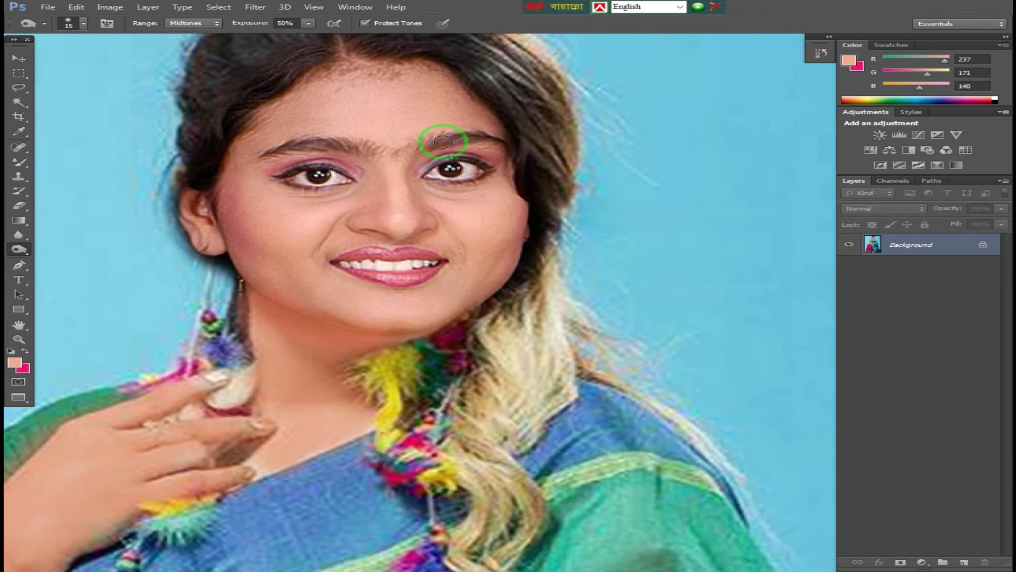
{"action": "scroll", "coordinate": [465, 170], "scroll_direction": "down", "scroll_amount": 3}
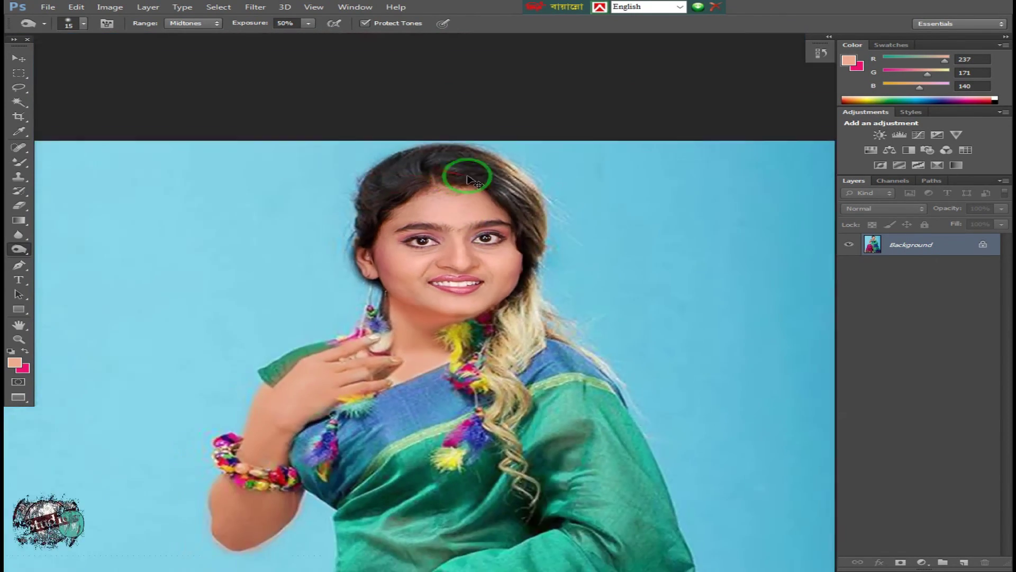
Darken the midtones of the whole image slightly with an RGB curve
{"action": "key", "text": "ctrl+m"}
{"action": "left_click", "coordinate": [730, 294]}
{"action": "key", "text": "Return"}
{"action": "key", "text": "o"}
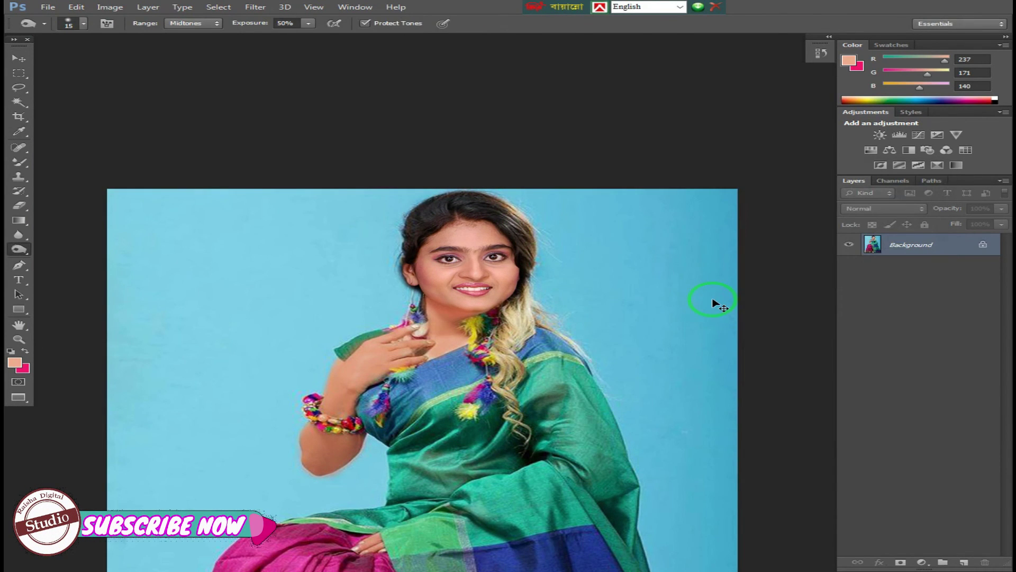
Increase the image's contrast with Levels by moving the white input level down and the black input level up slightly
{"action": "key", "text": "ctrl+l"}
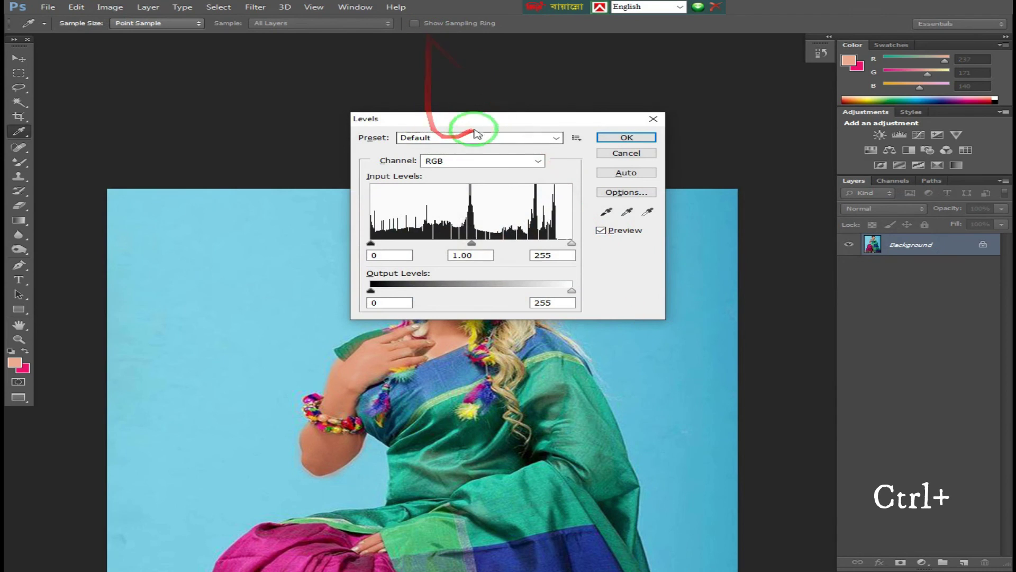
{"action": "left_click", "coordinate": [736, 142]}
{"action": "left_click_drag", "start_coordinate": [535, 118], "coordinate": [792, 156]}
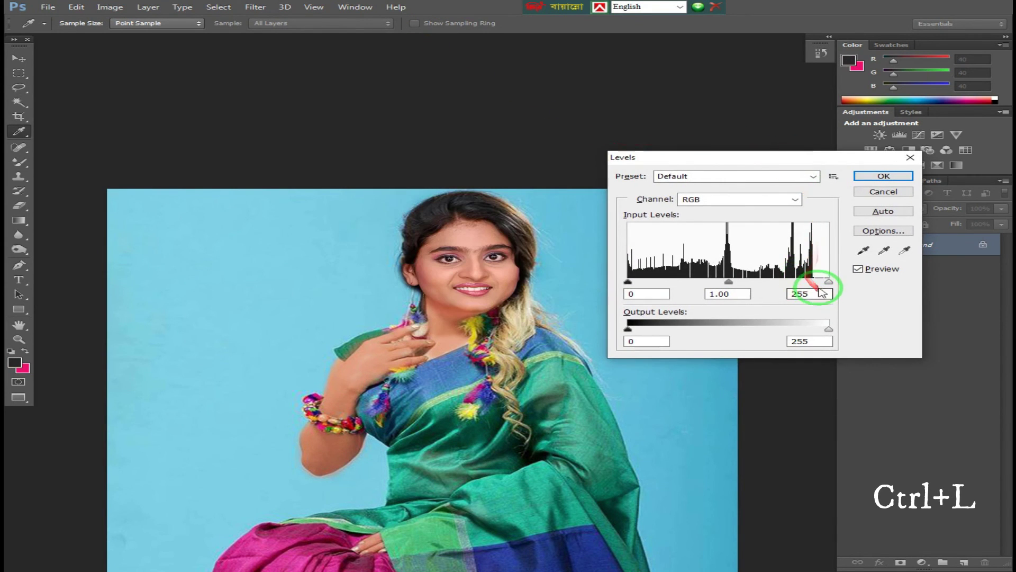
{"action": "left_click_drag", "start_coordinate": [822, 284], "coordinate": [816, 284]}
{"action": "left_click_drag", "start_coordinate": [629, 282], "coordinate": [640, 286]}
{"action": "key", "text": "Return"}
{"action": "key", "text": "z"}
{"action": "key", "text": "ctrl+minus"}
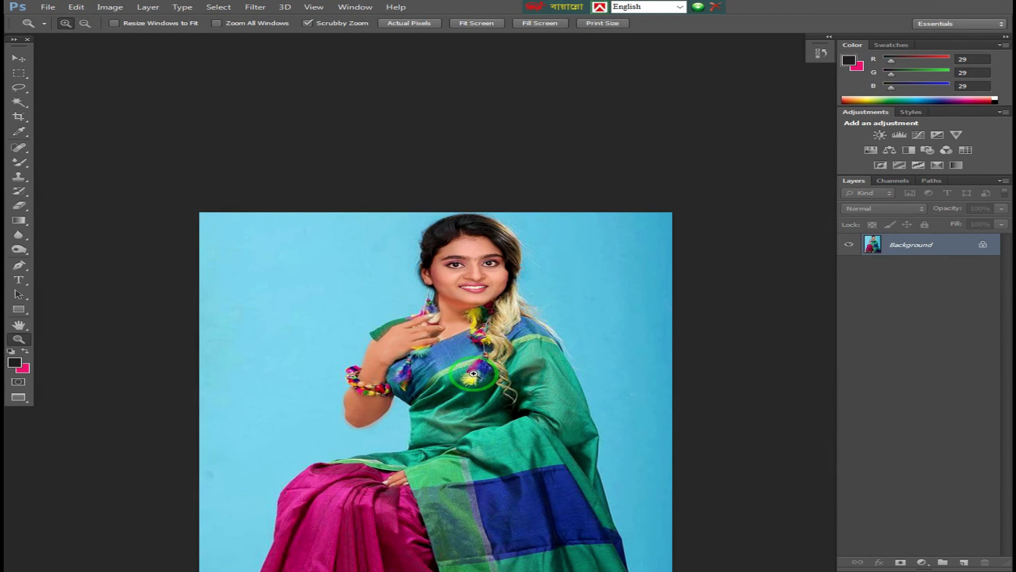
Save the image as a JPEG named sdvsdv in New folder, replacing the existing file and accepting the JPEG options
{"action": "key", "text": "ctrl+shift+s"}
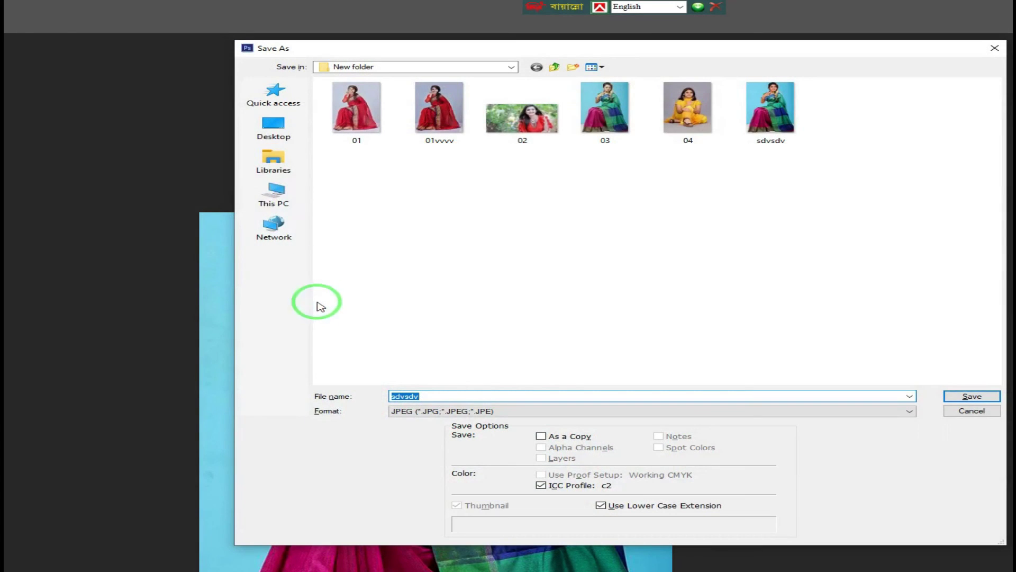
{"action": "left_click", "coordinate": [433, 393]}
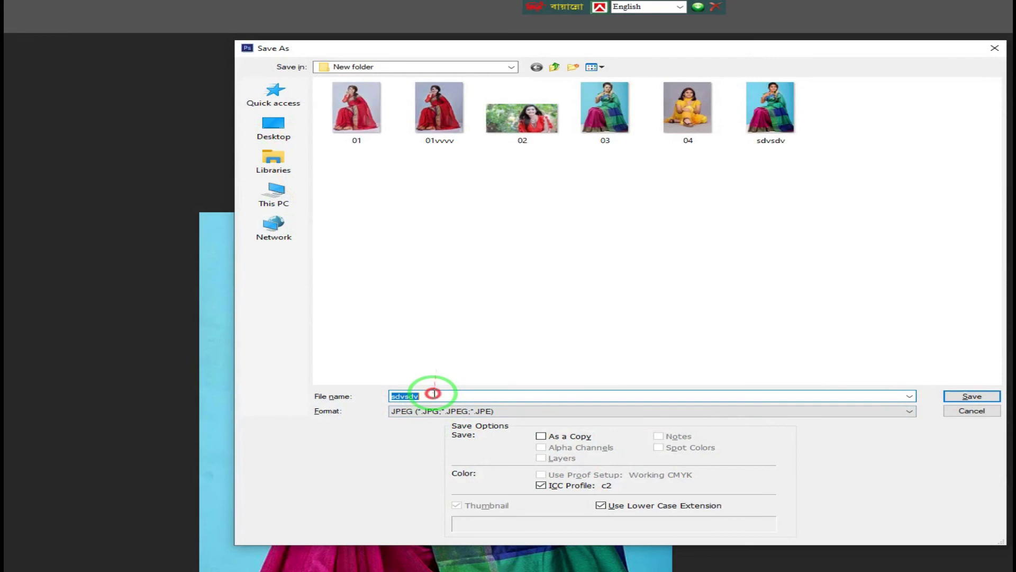
{"action": "left_click_drag", "start_coordinate": [435, 395], "coordinate": [375, 394]}
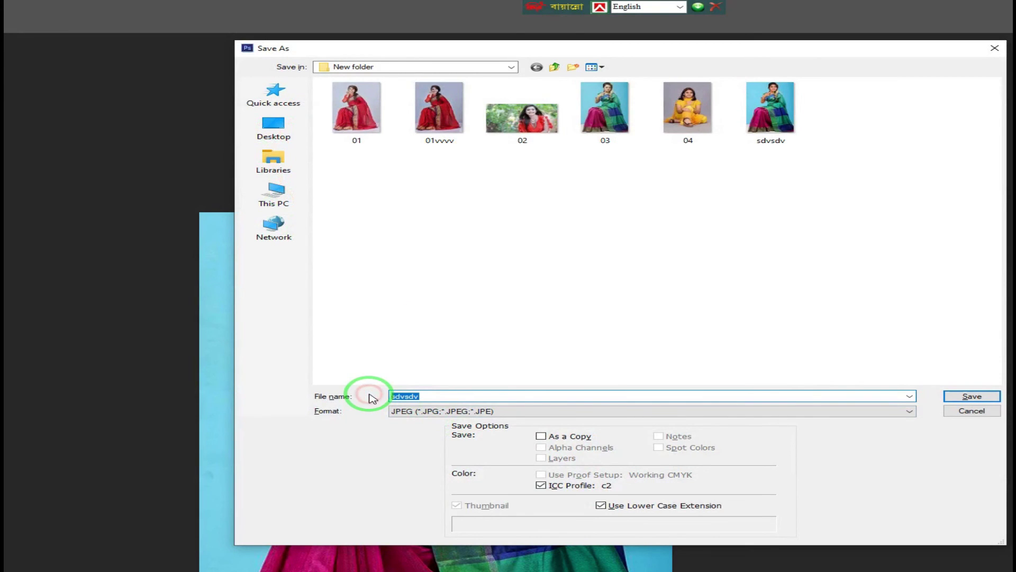
{"action": "key", "text": "Return"}
{"action": "key", "text": "Return"}
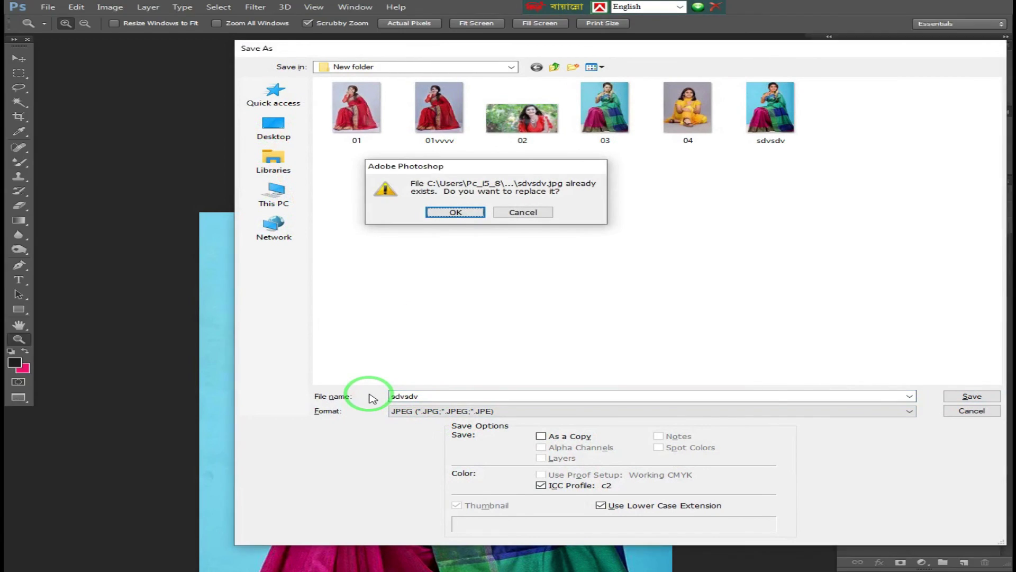
{"action": "key", "text": "Return"}
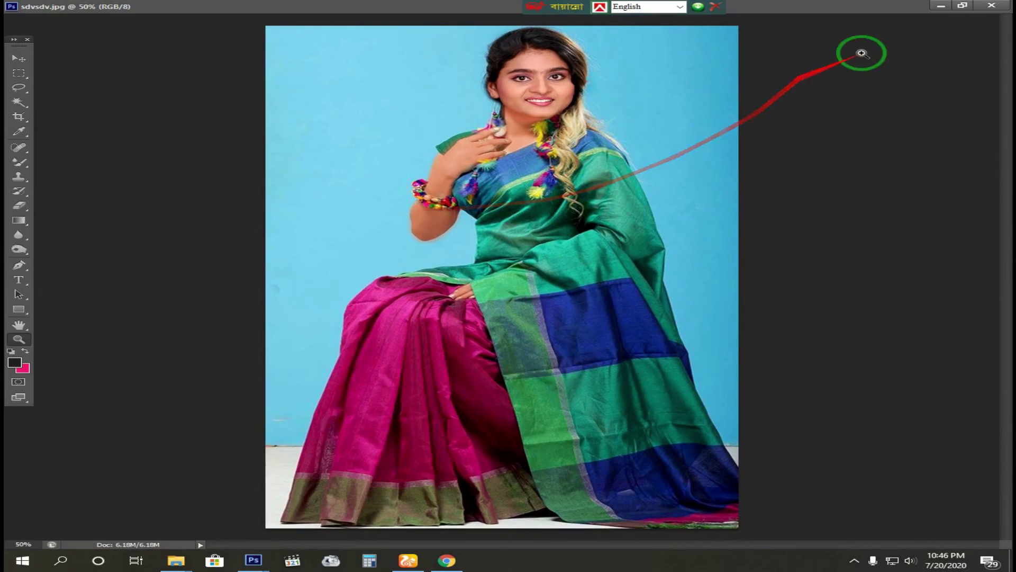
Inspect the swapped face and skin tones of the saved image up close and at full figure
{"action": "left_click", "coordinate": [550, 91]}
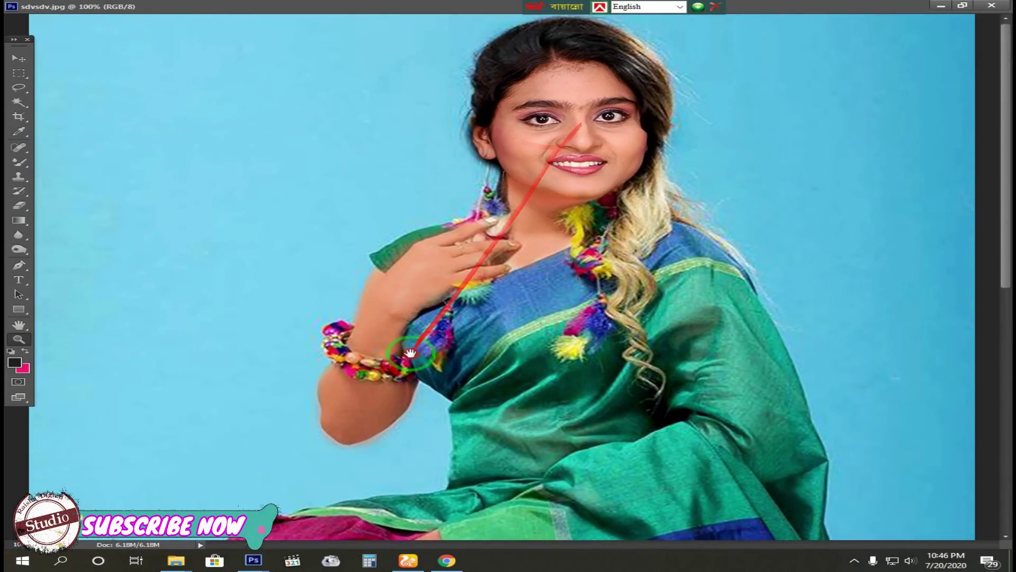
{"action": "left_click_drag", "start_coordinate": [612, 143], "coordinate": [967, 5]}
{"action": "left_click", "coordinate": [963, 6]}
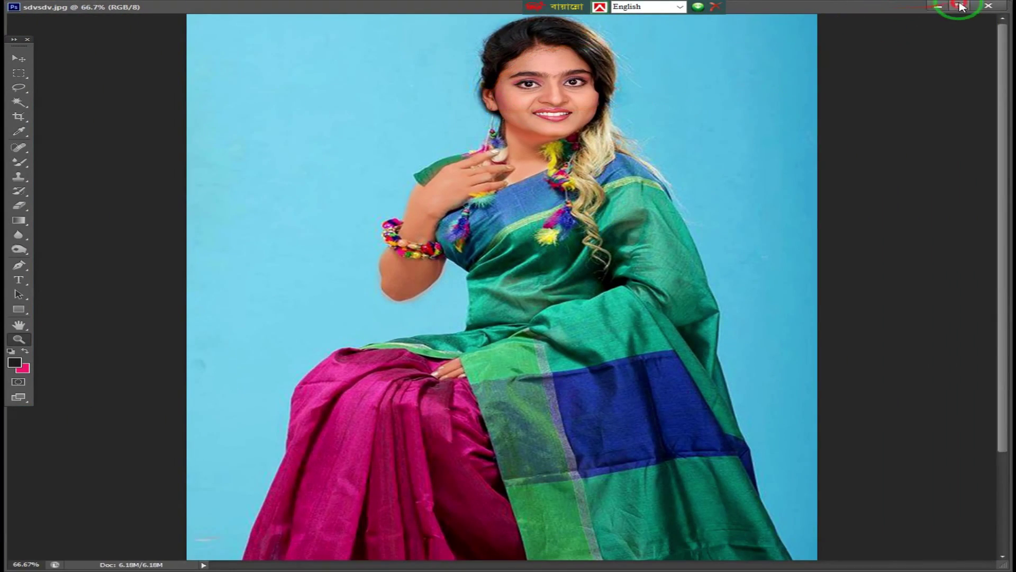
{"action": "left_click", "coordinate": [962, 5]}
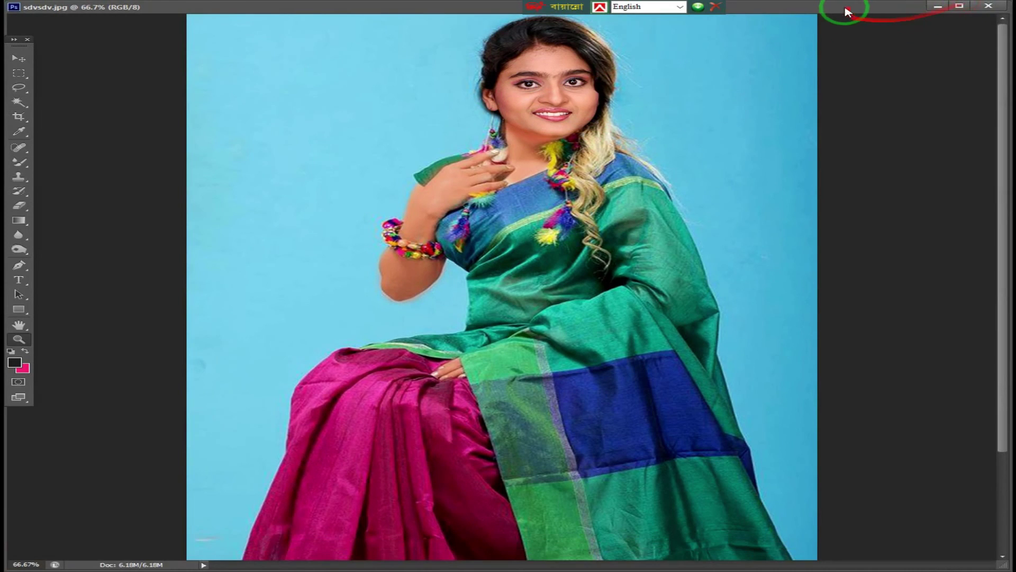
{"action": "left_click_drag", "start_coordinate": [844, 11], "coordinate": [777, 139]}
{"action": "left_click_drag", "start_coordinate": [833, 331], "coordinate": [664, 319]}
Open the original 03.jpg from New folder in Photoshop to compare it with the edited image
{"action": "left_click", "coordinate": [938, 6]}
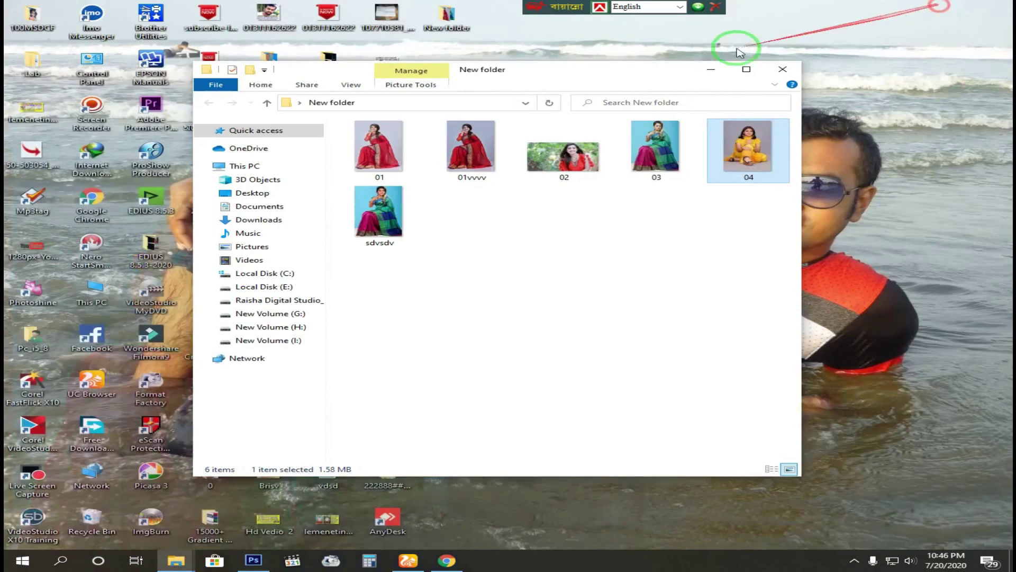
{"action": "left_click", "coordinate": [384, 215]}
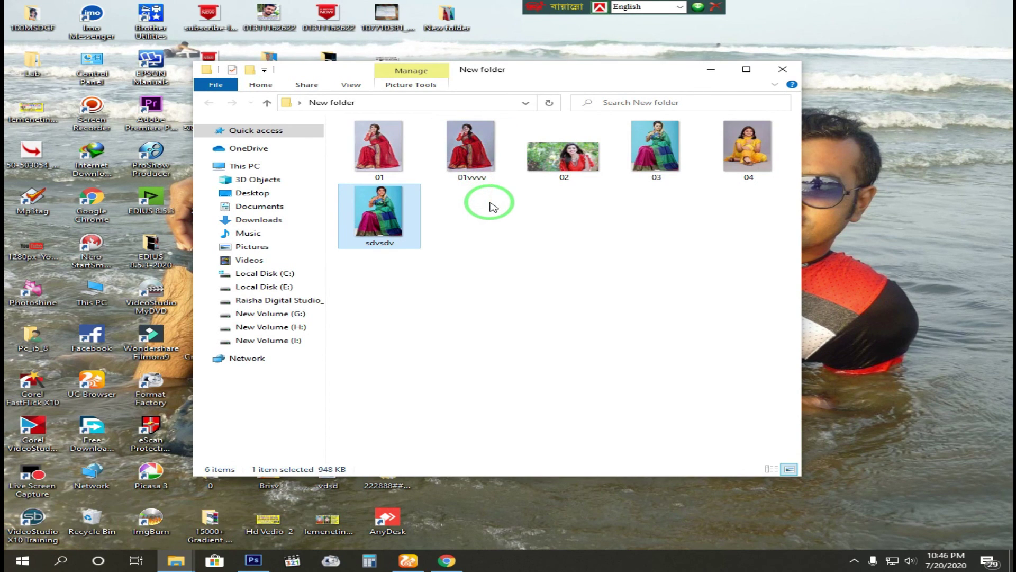
{"action": "left_click_drag", "start_coordinate": [656, 170], "coordinate": [590, 106]}
{"action": "left_click", "coordinate": [595, 218]}
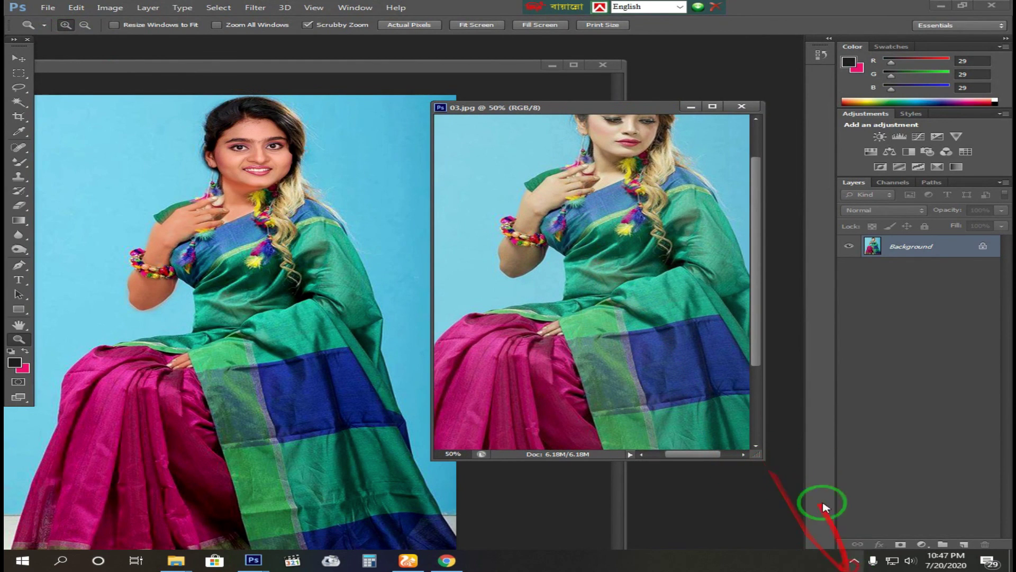
Enlarge the 03.jpg window, show it at 66.7% and place it beside the edited image for comparison
{"action": "left_click_drag", "start_coordinate": [762, 456], "coordinate": [851, 550]}
{"action": "left_click", "coordinate": [646, 182]}
{"action": "left_click_drag", "start_coordinate": [646, 183], "coordinate": [616, 354]}
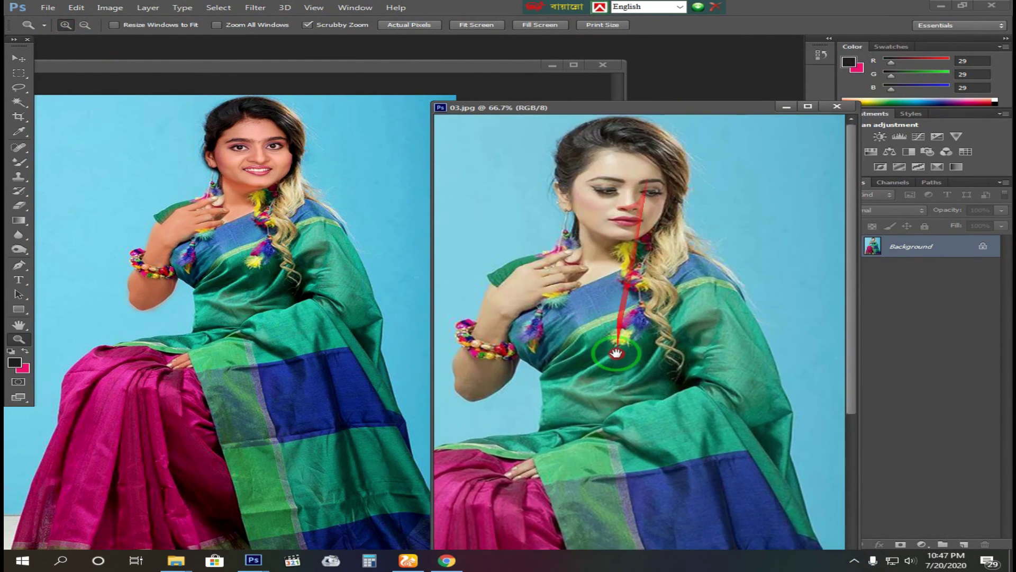
{"action": "left_click_drag", "start_coordinate": [654, 108], "coordinate": [638, 78]}
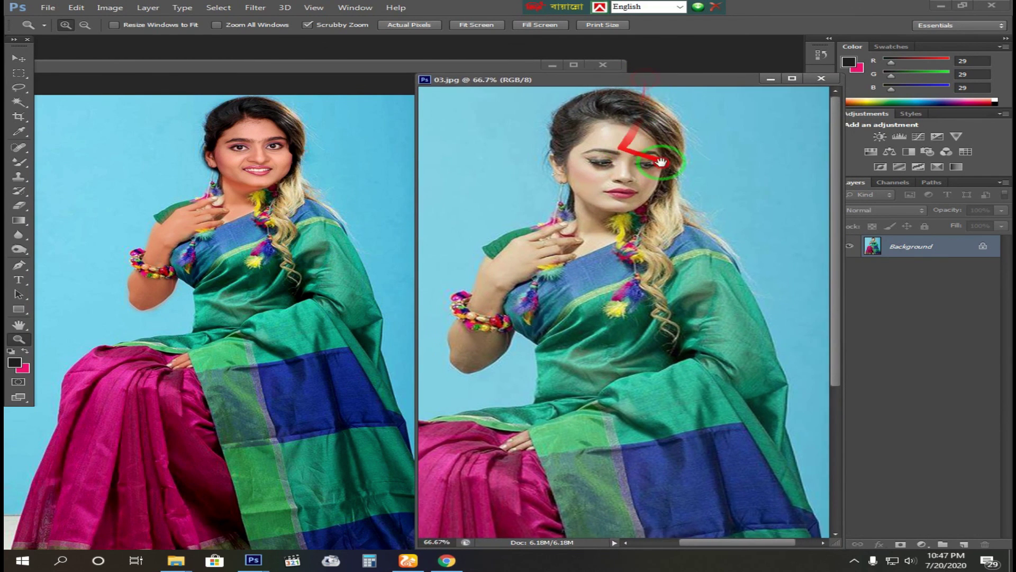
{"action": "left_click", "coordinate": [306, 186]}
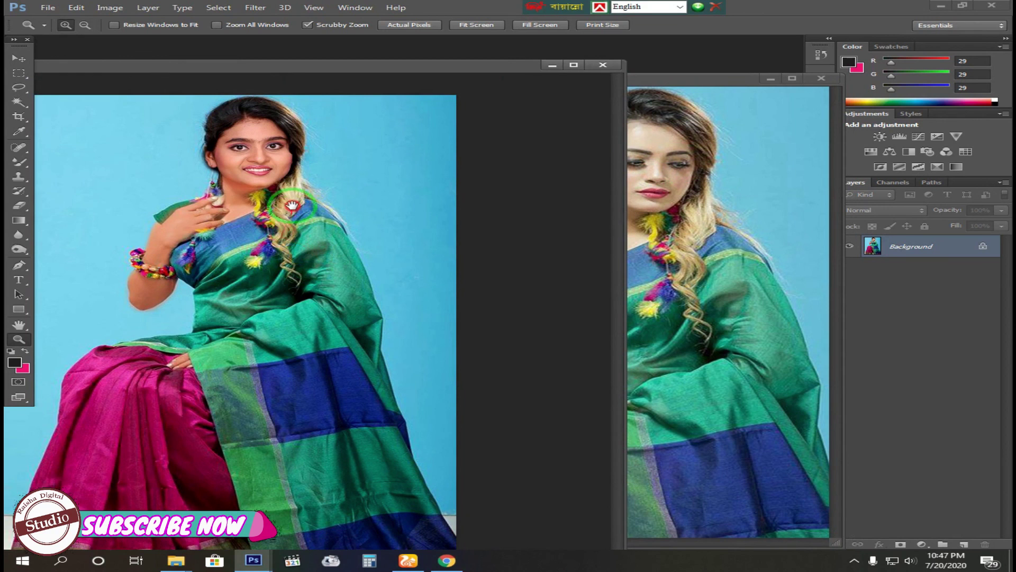
{"action": "left_click", "coordinate": [270, 250], "text": "alt"}
{"action": "left_click", "coordinate": [270, 249]}
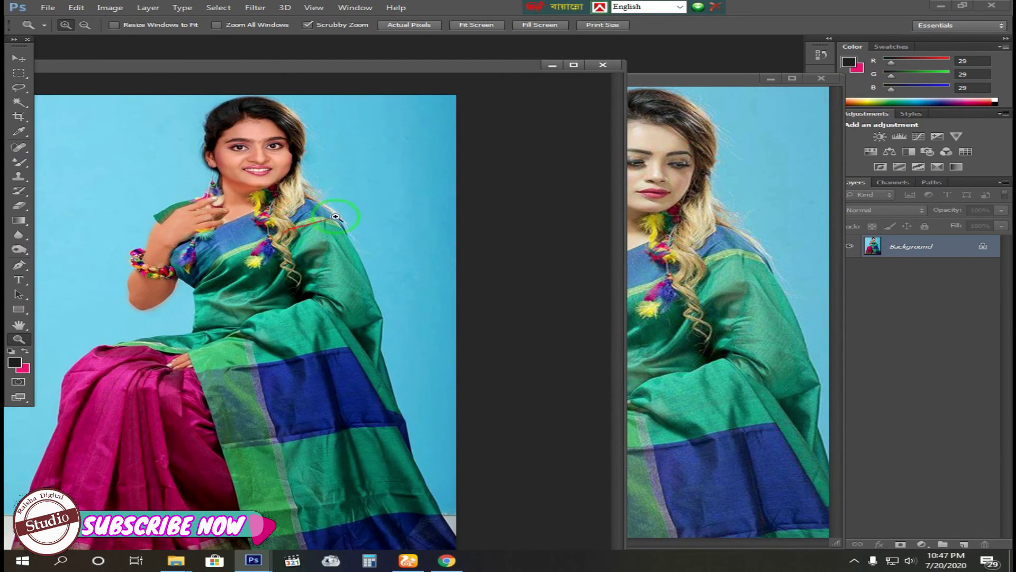
{"action": "left_click", "coordinate": [704, 158]}
{"action": "left_click_drag", "start_coordinate": [653, 84], "coordinate": [620, 72]}
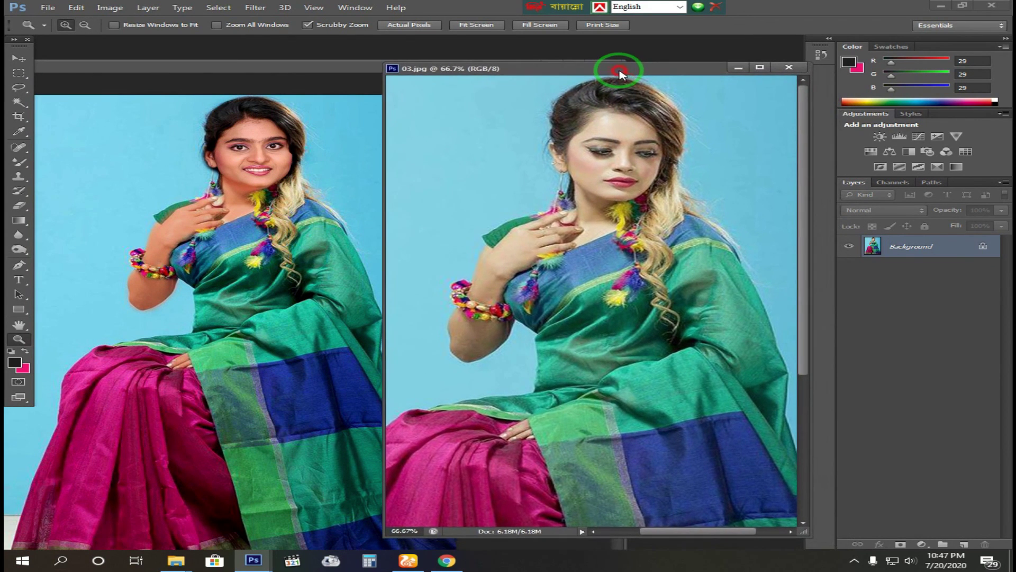
Bring the face source 04.jpg from New folder into the Photoshop workspace alongside the other two images
{"action": "left_click", "coordinate": [928, 8]}
{"action": "left_click", "coordinate": [655, 201]}
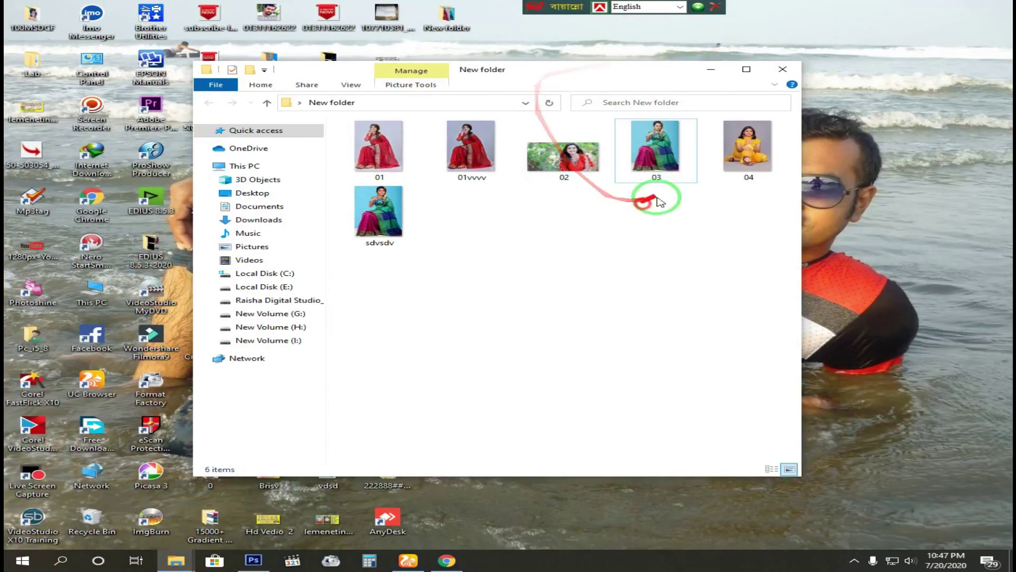
{"action": "left_click_drag", "start_coordinate": [748, 151], "coordinate": [630, 40]}
{"action": "left_click_drag", "start_coordinate": [488, 227], "coordinate": [461, 188]}
{"action": "left_click_drag", "start_coordinate": [505, 104], "coordinate": [808, 143]}
{"action": "left_click", "coordinate": [780, 250]}
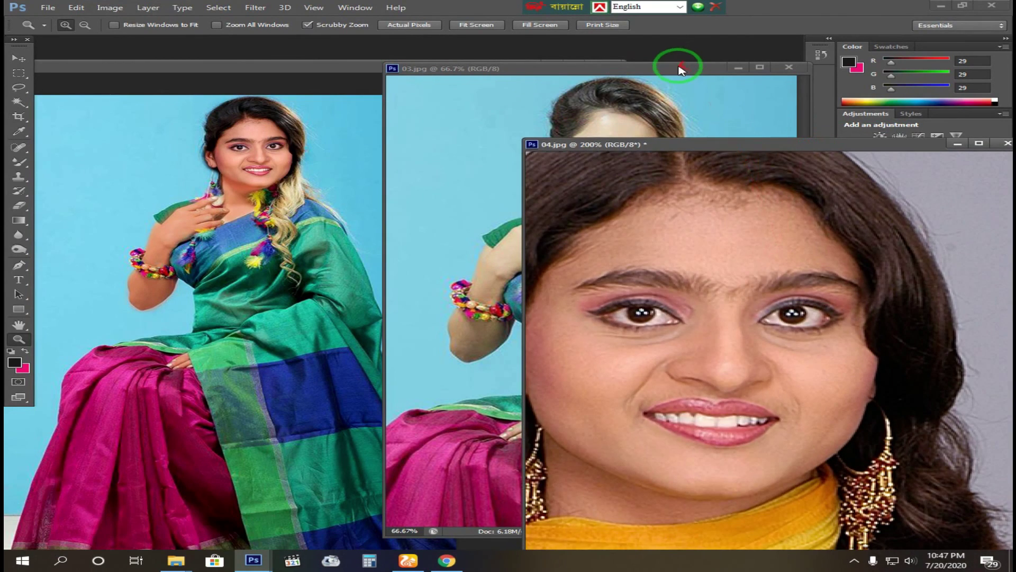
View 03.jpg and the edited sdvsdv.jpg at 100% with the faces in view
{"action": "left_click", "coordinate": [682, 69]}
{"action": "left_click", "coordinate": [640, 155]}
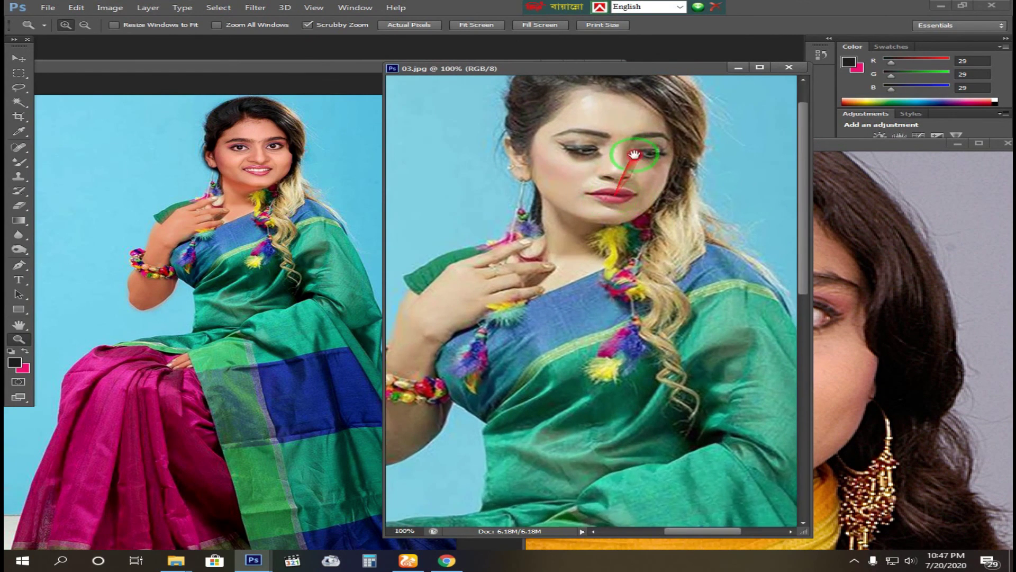
{"action": "left_click_drag", "start_coordinate": [641, 156], "coordinate": [618, 236]}
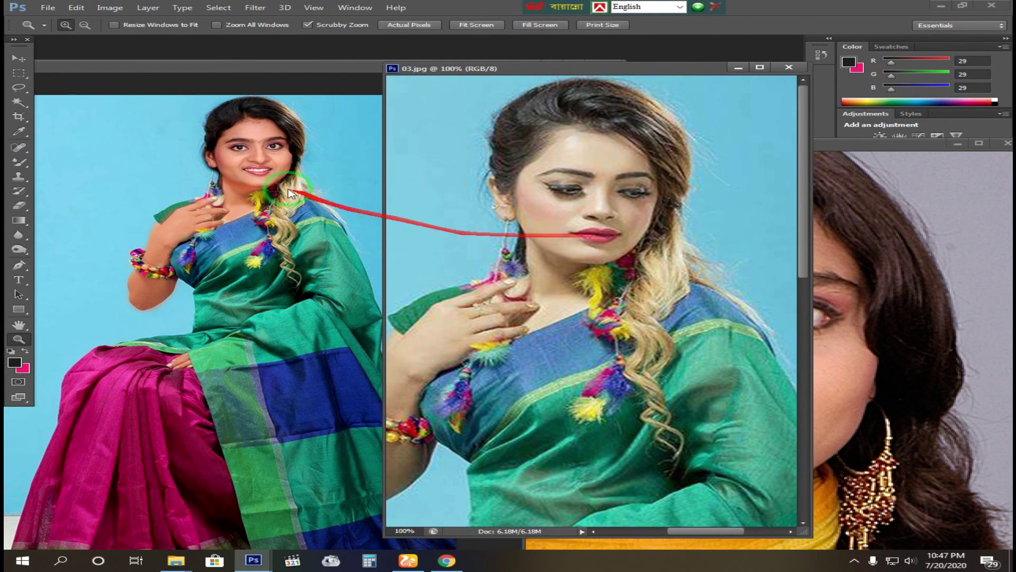
{"action": "left_click", "coordinate": [286, 66]}
{"action": "key", "text": "f"}
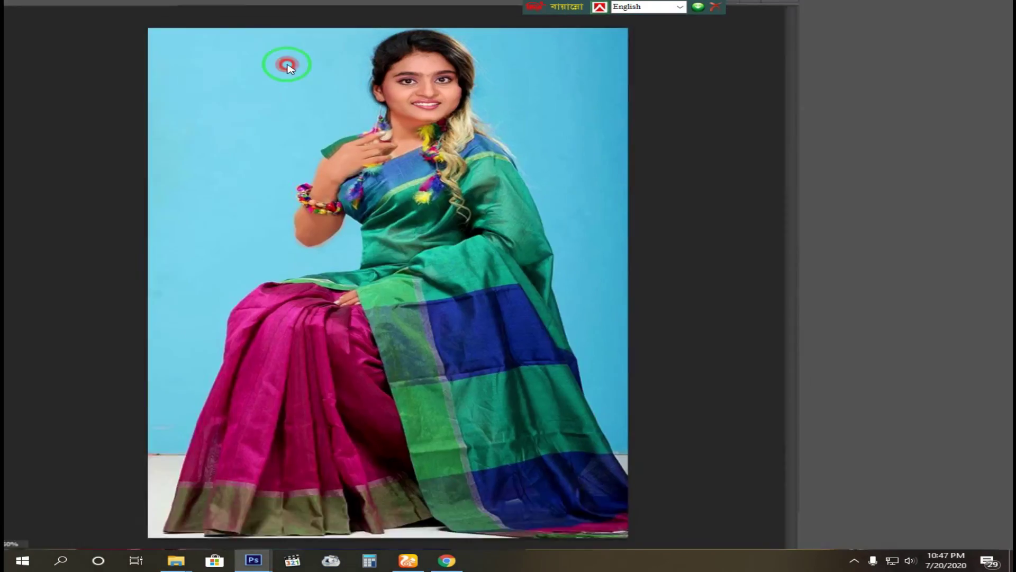
{"action": "left_click_drag", "start_coordinate": [437, 177], "coordinate": [524, 273]}
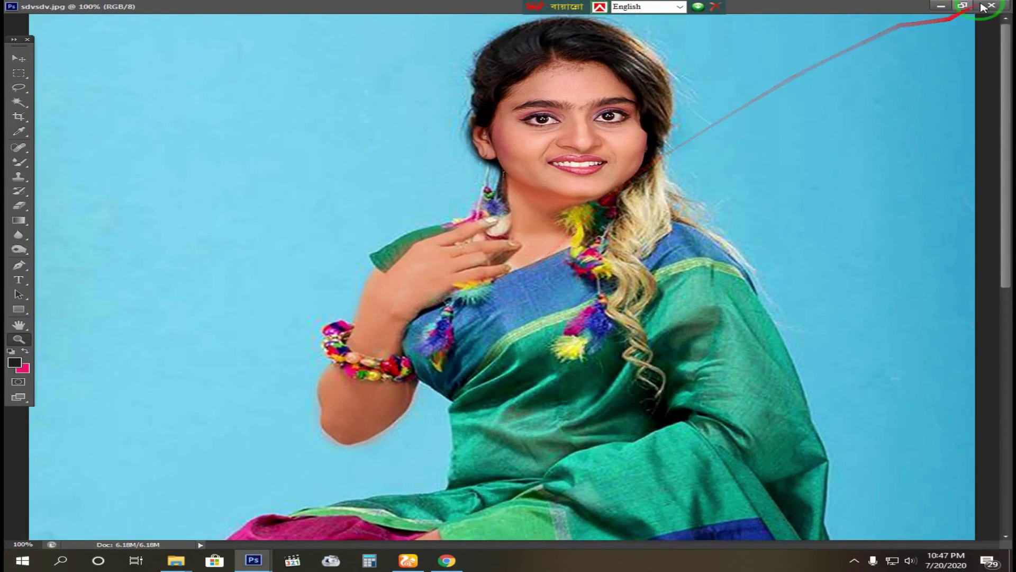
{"action": "left_click", "coordinate": [949, 13]}
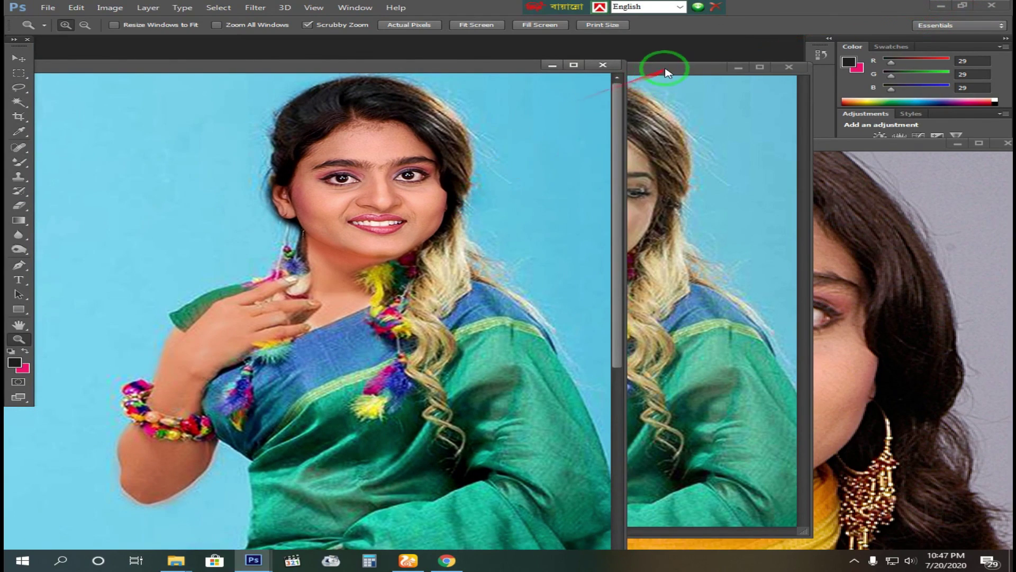
Arrange the edited image and 03.jpg windows side by side with both faces visible, and minimize 04.jpg
{"action": "left_click_drag", "start_coordinate": [665, 71], "coordinate": [833, 79]}
{"action": "left_click_drag", "start_coordinate": [457, 69], "coordinate": [374, 72]}
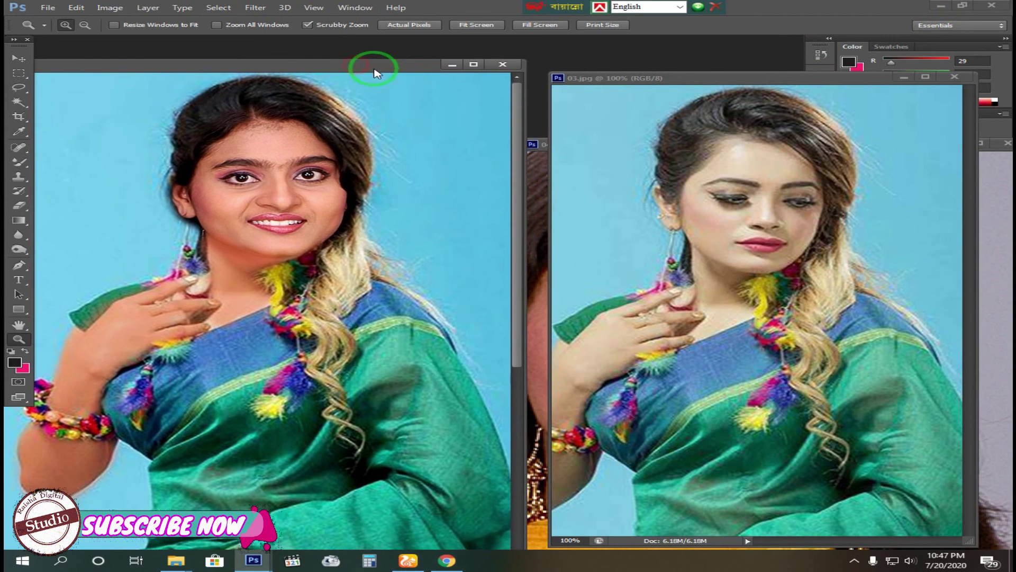
{"action": "left_click_drag", "start_coordinate": [633, 79], "coordinate": [560, 70]}
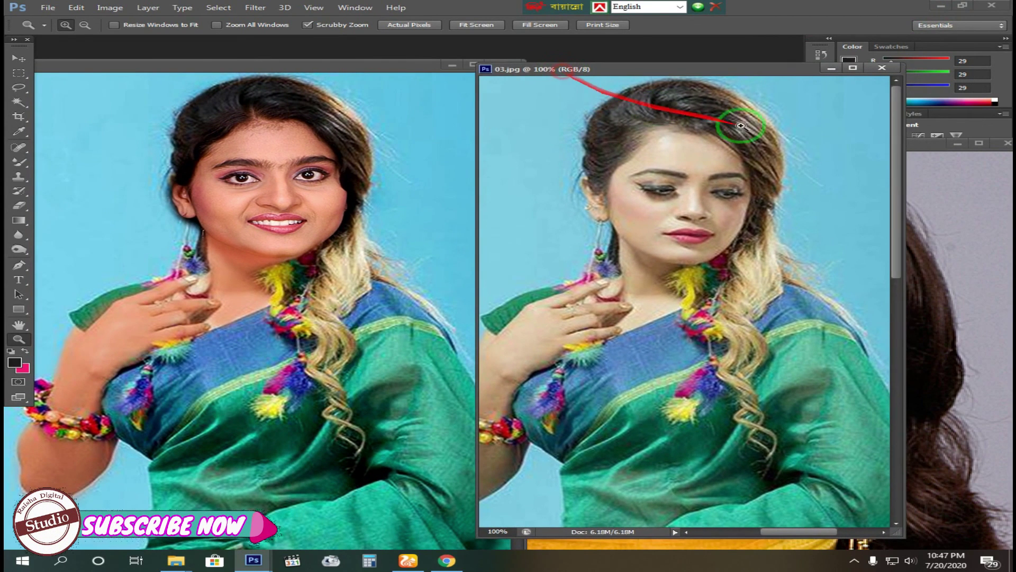
{"action": "left_click_drag", "start_coordinate": [931, 145], "coordinate": [704, 150]}
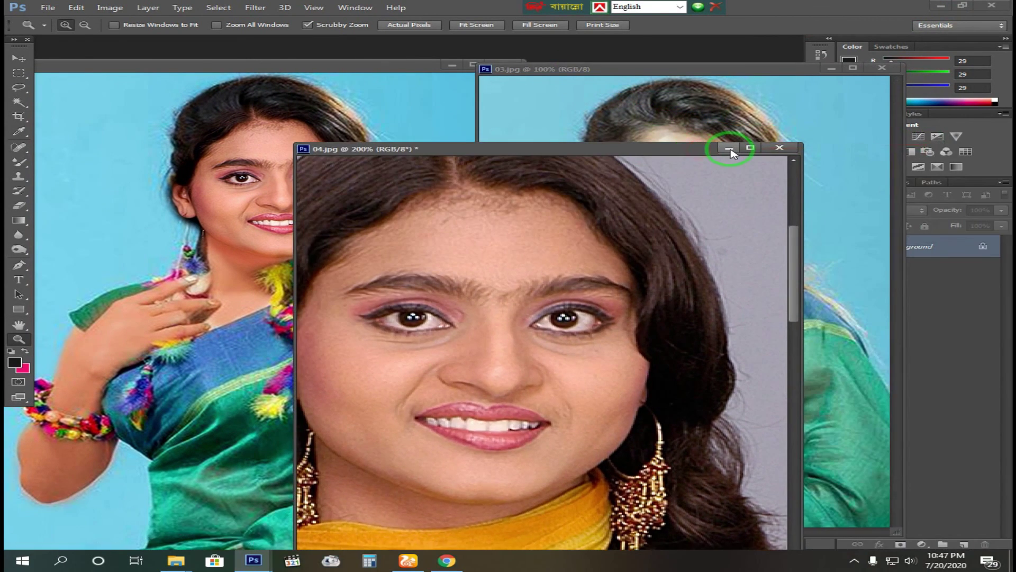
{"action": "left_click", "coordinate": [729, 149]}
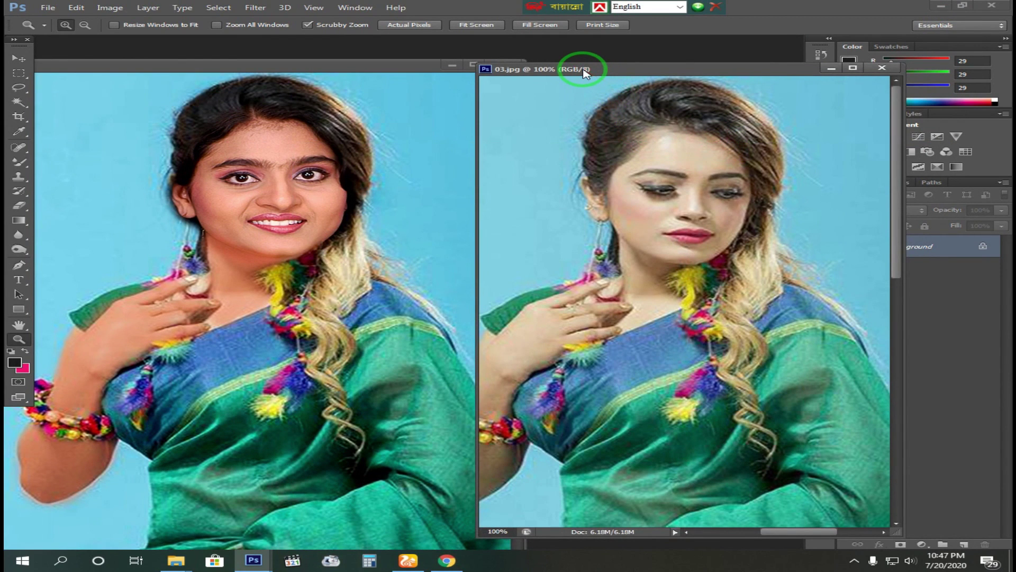
{"action": "left_click_drag", "start_coordinate": [585, 73], "coordinate": [602, 71]}
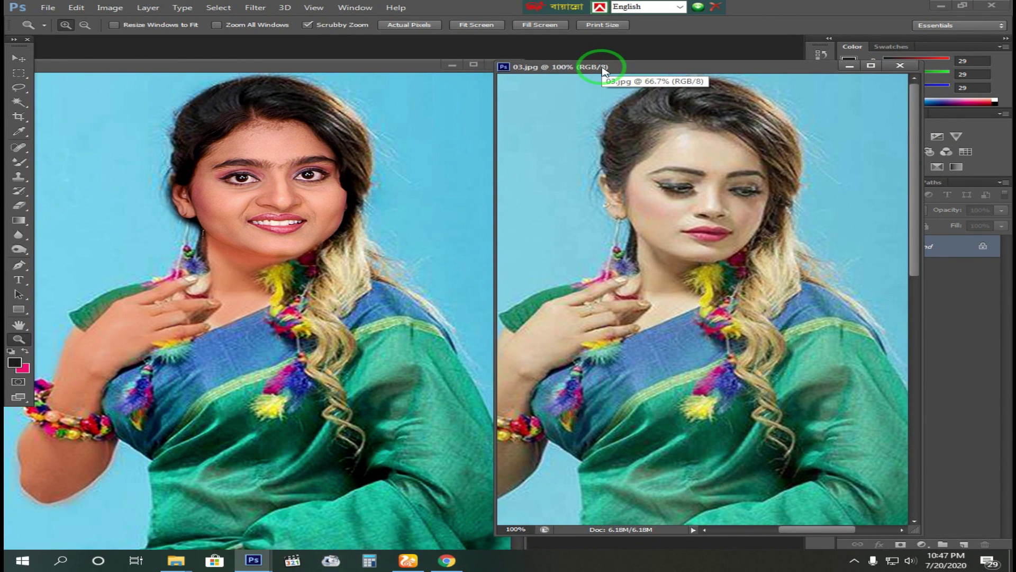